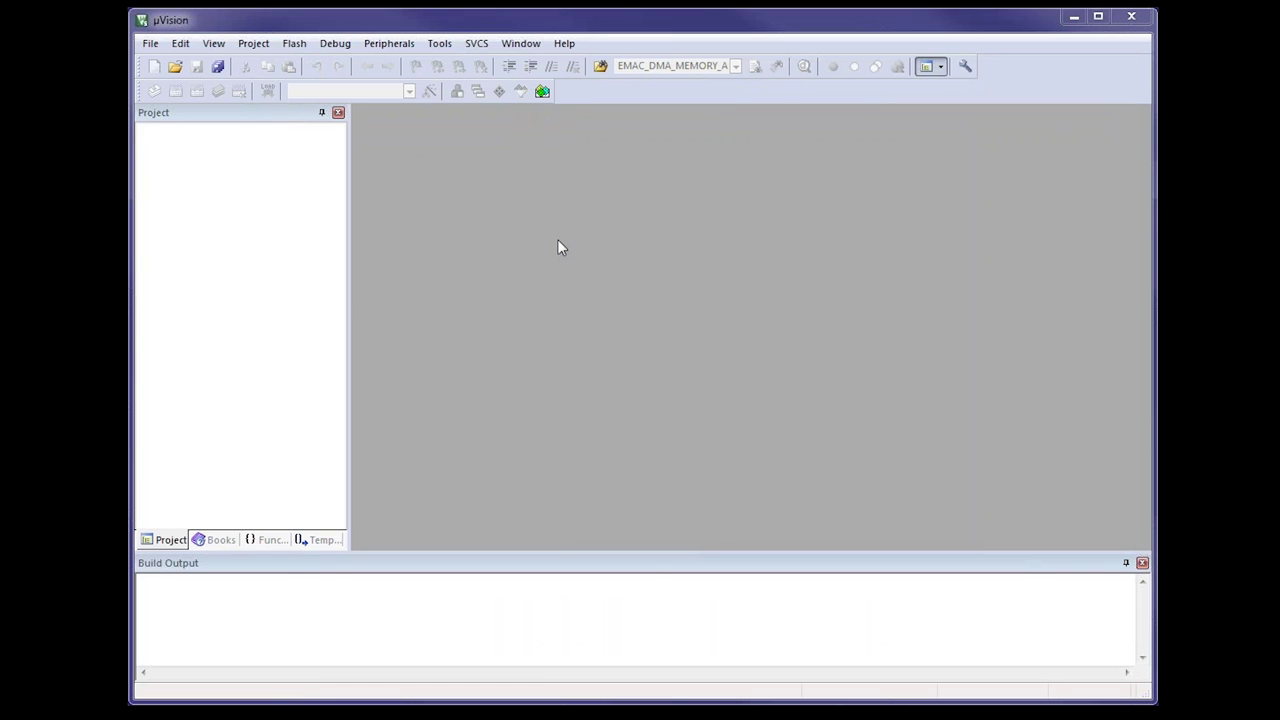
Search the Pack Installer's boards for V71, select SAMV7-XPRO (Rev. A) and check its Keil::SAM-V_DFP device pack.
click(541, 92)
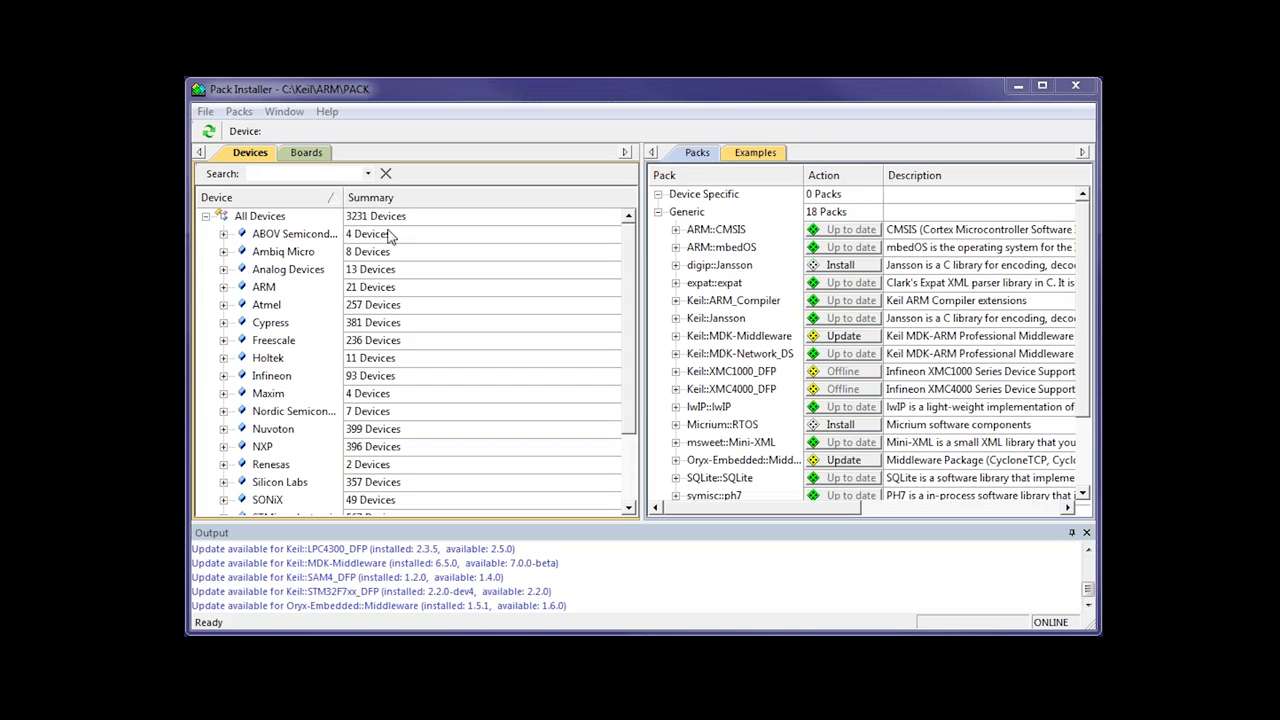
click(318, 153)
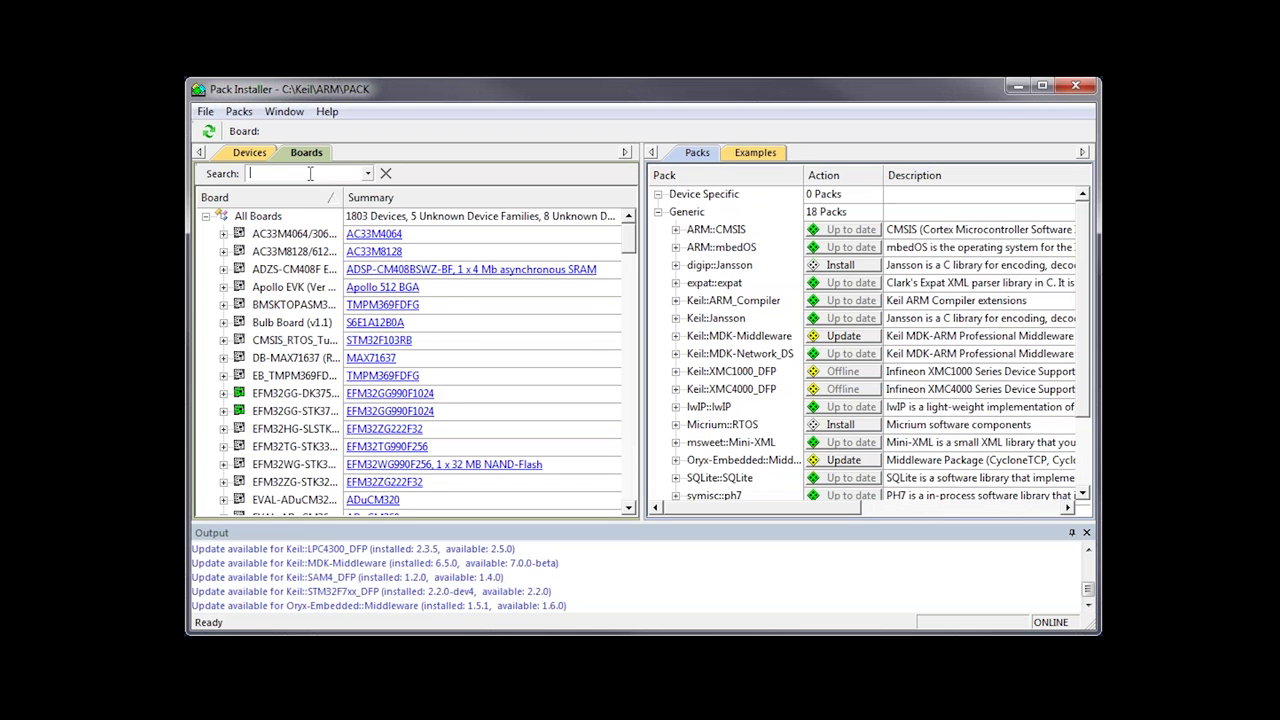
click(310, 174)
text(V71)
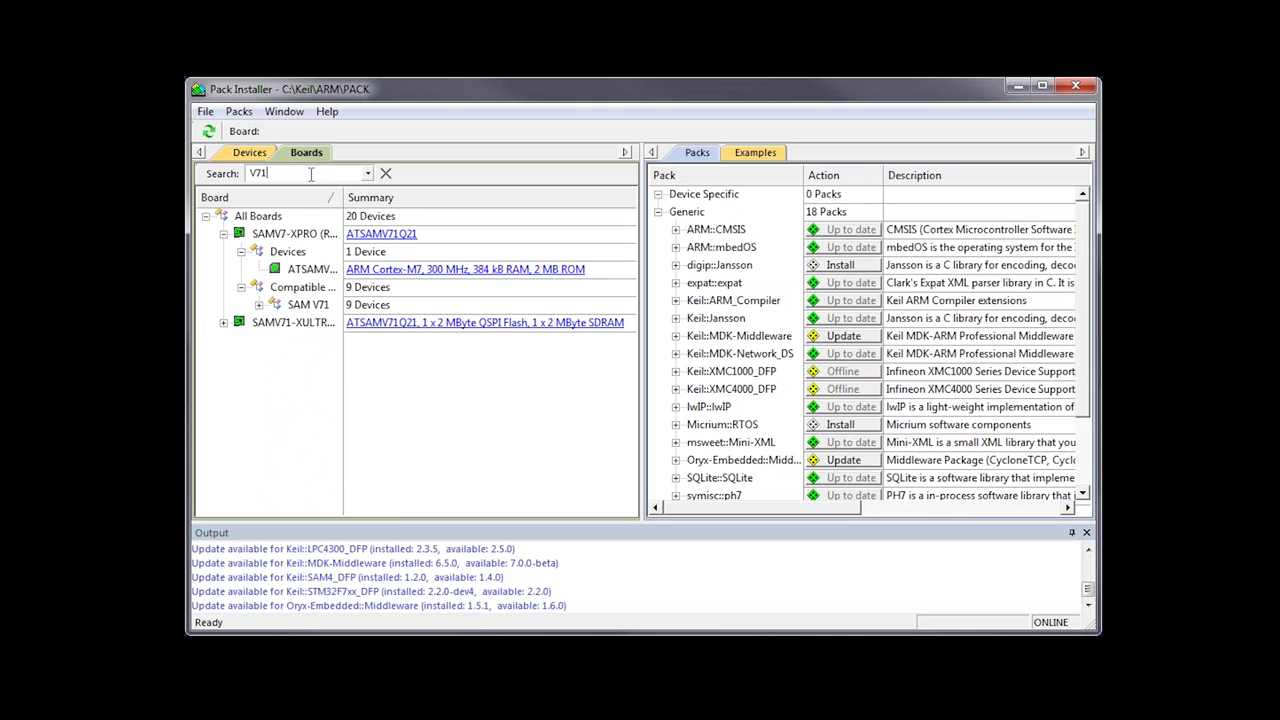
drag(343, 197, 393, 197)
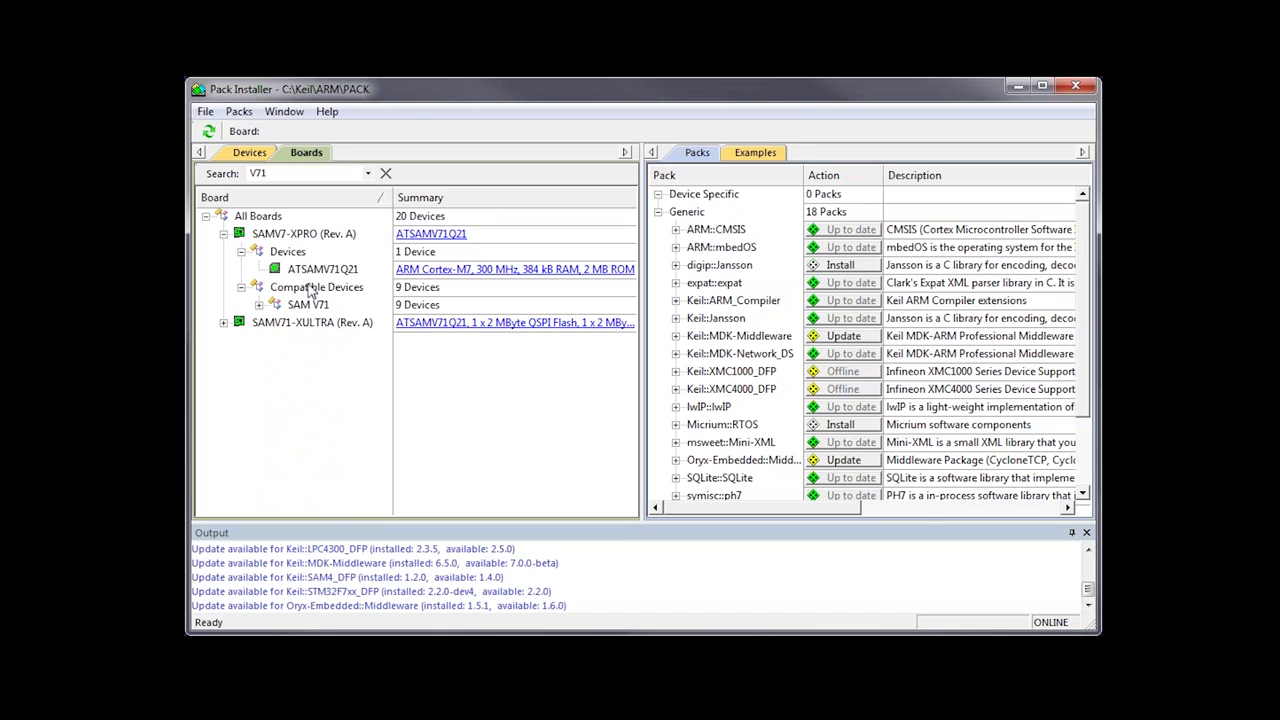
click(299, 236)
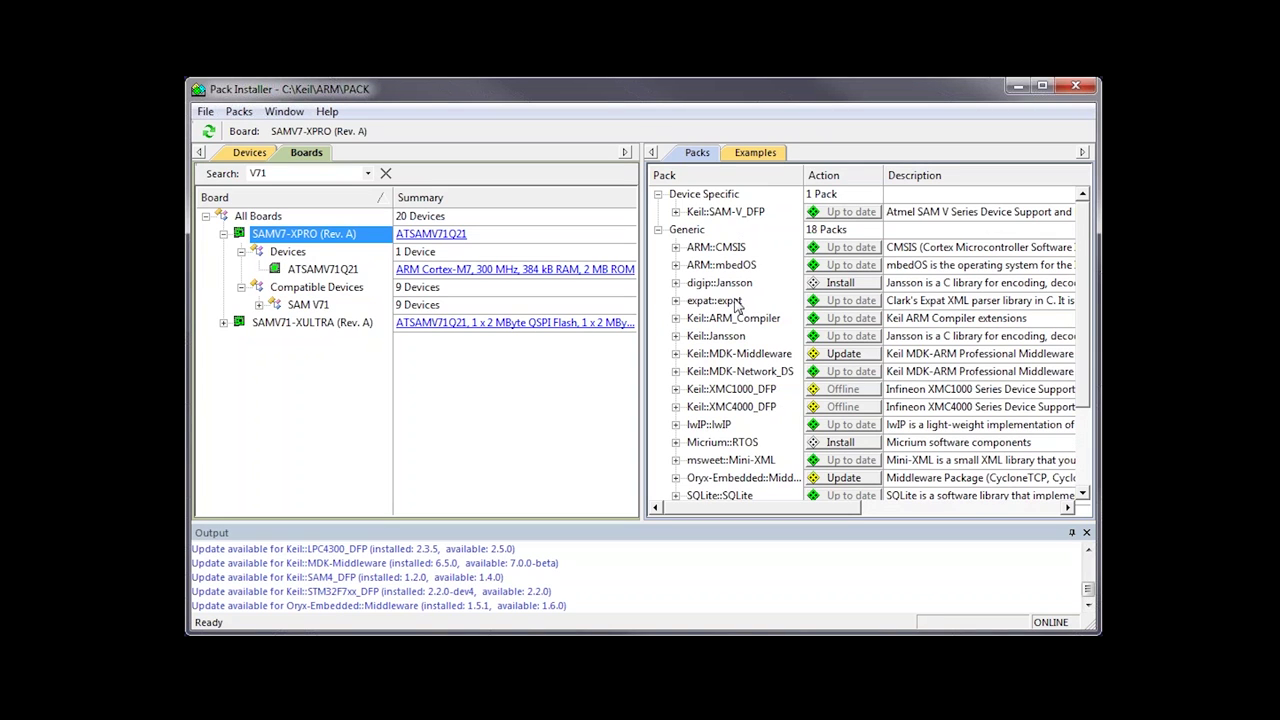
click(700, 212)
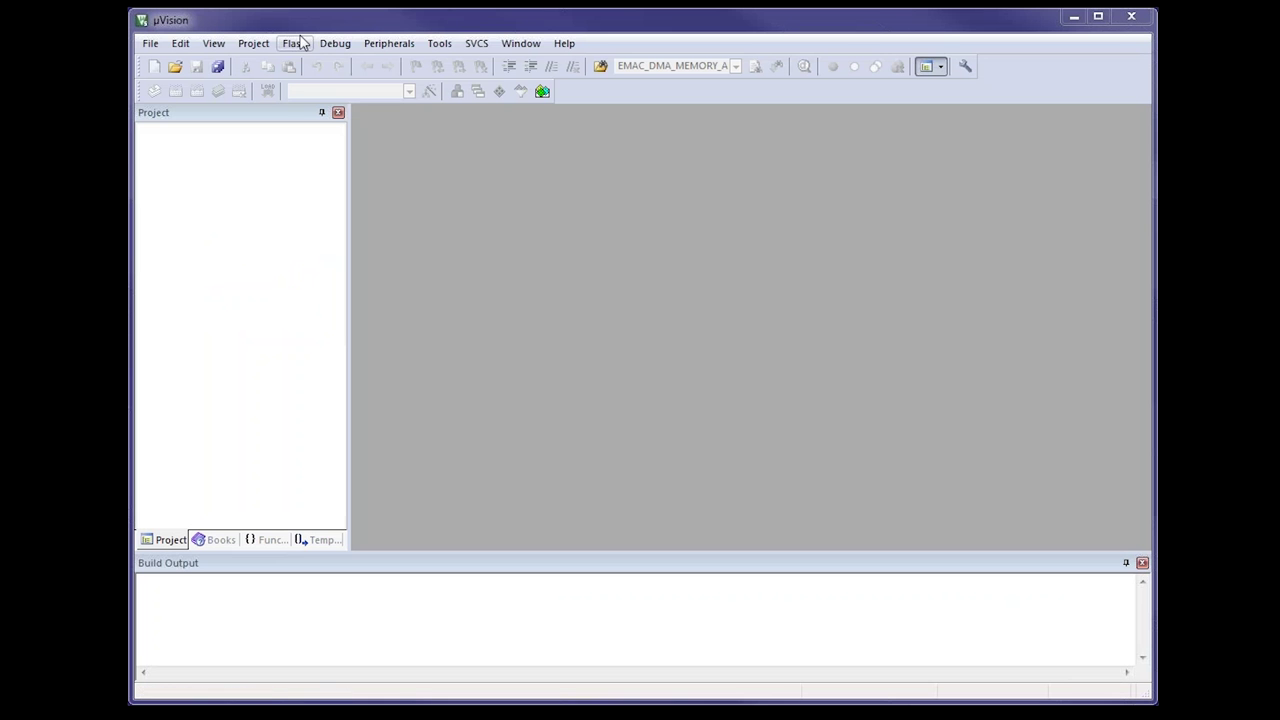
Create a new µVision project named myserver in a new folder called Project on drive W:.
click(270, 44)
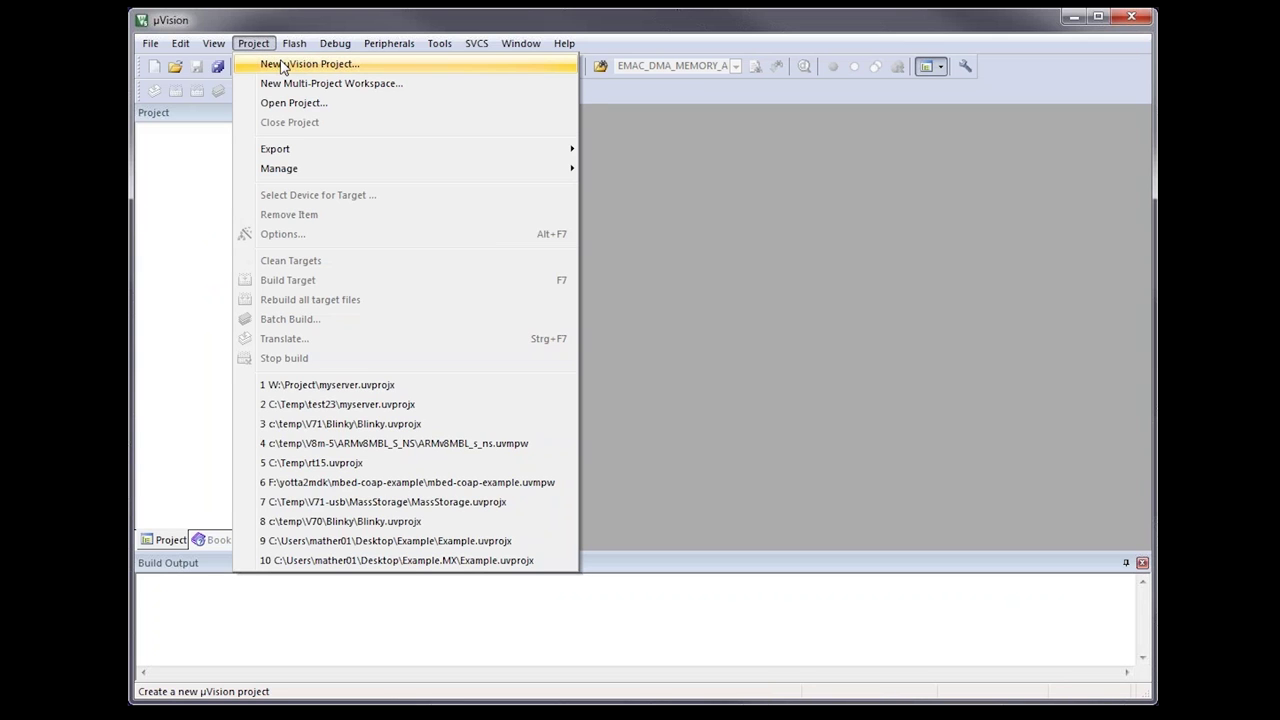
click(282, 64)
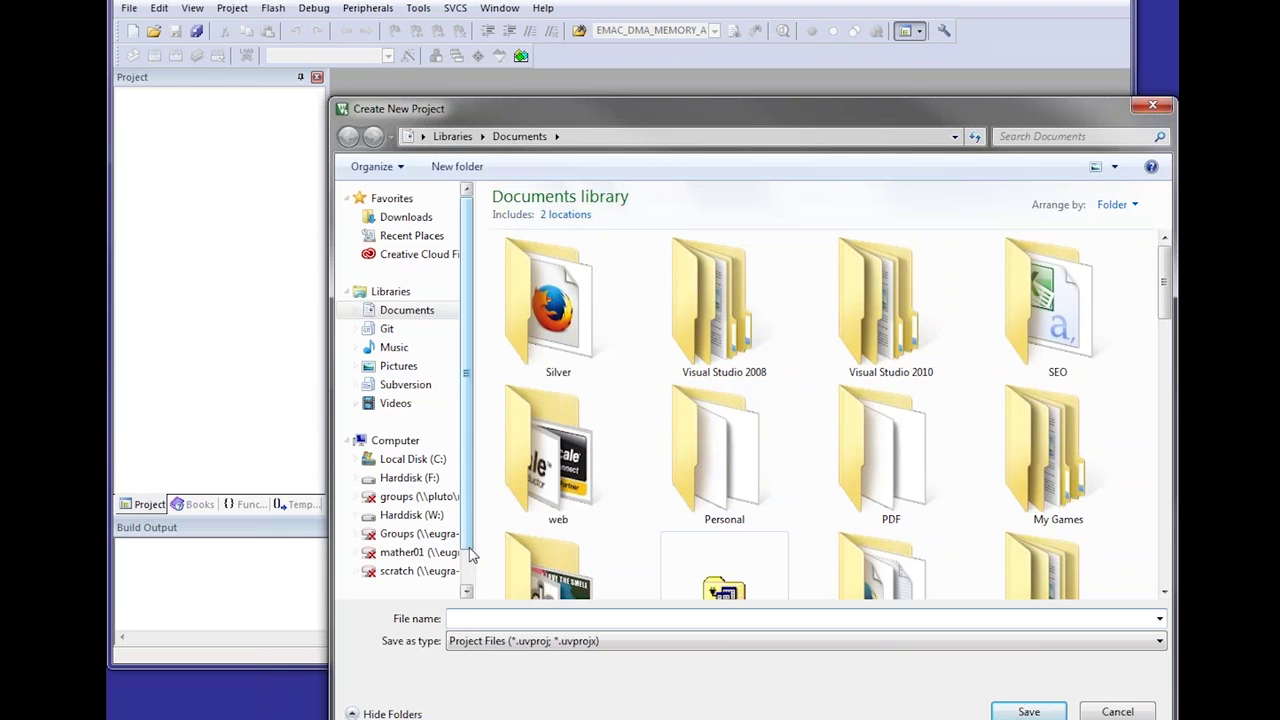
click(411, 514)
click(457, 167)
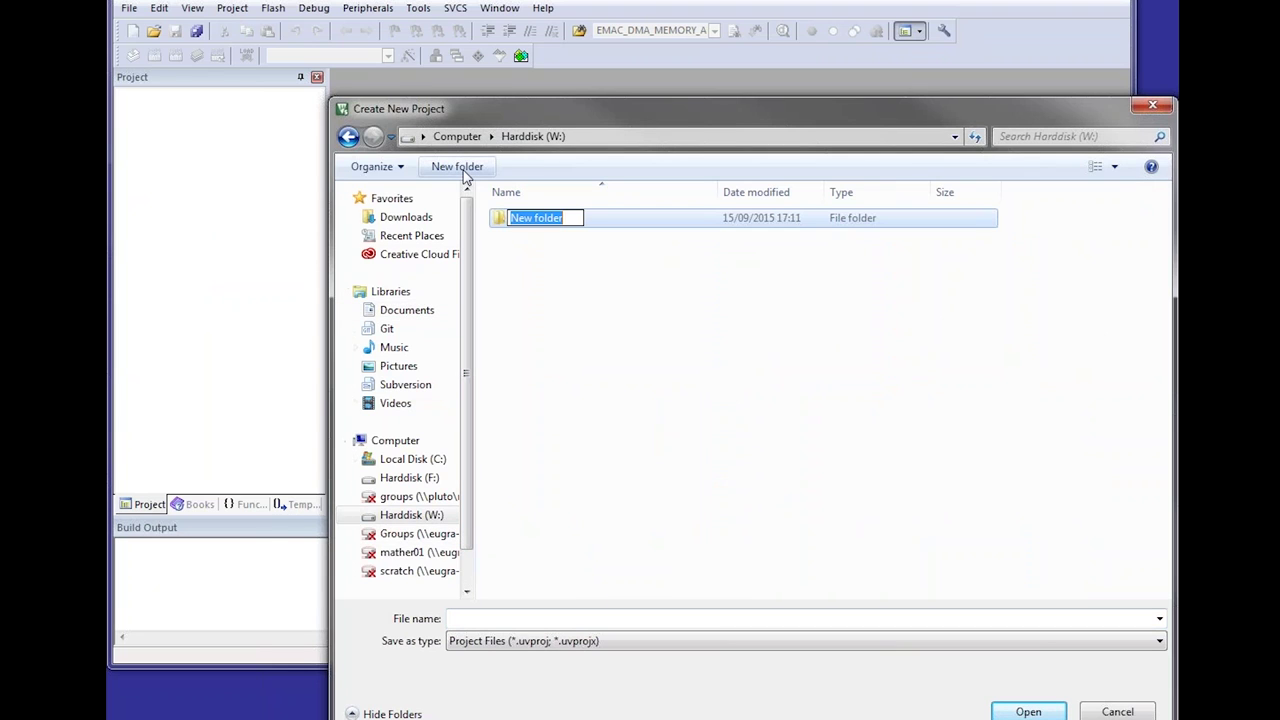
text(Project)
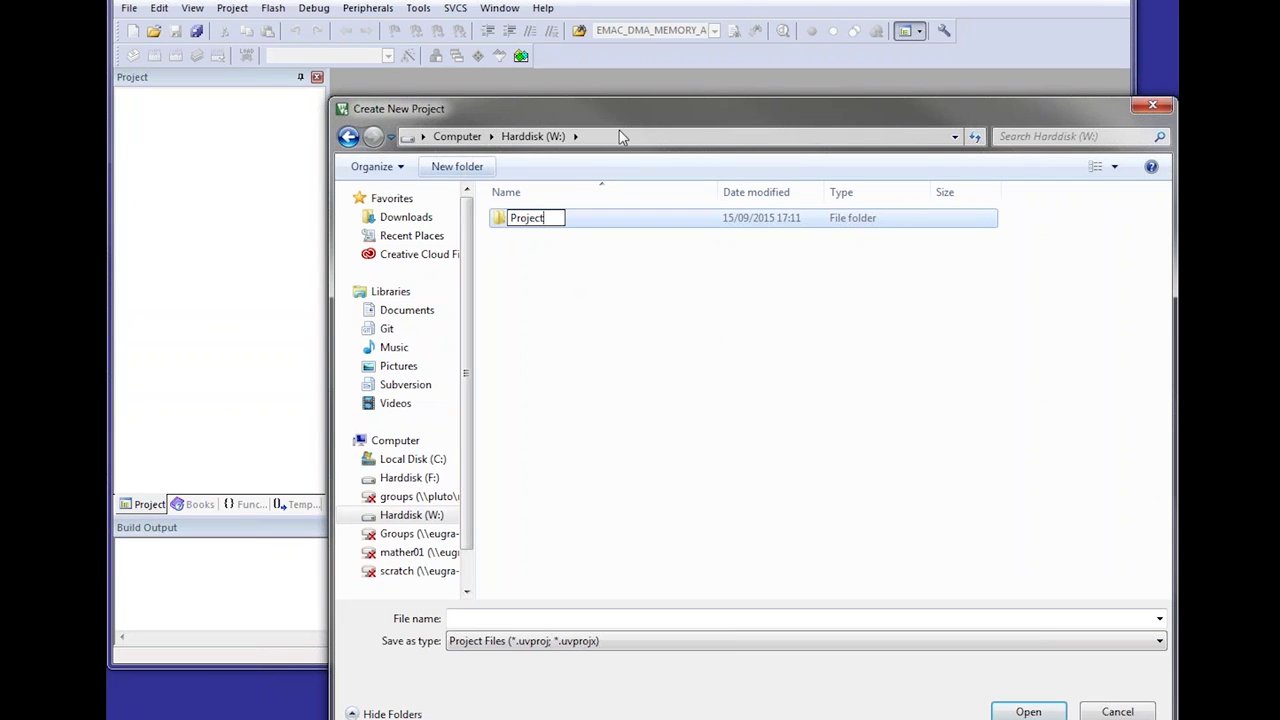
key(Return)
double_click(560, 219)
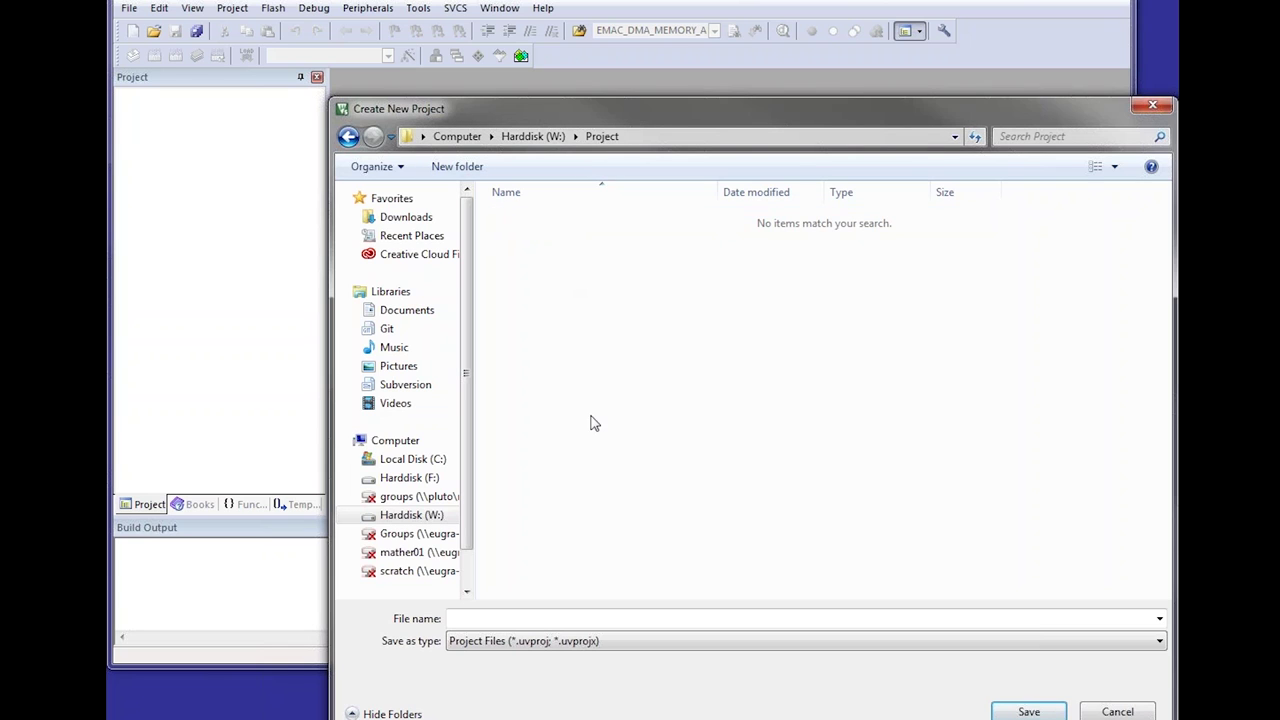
click(537, 620)
text(myserver)
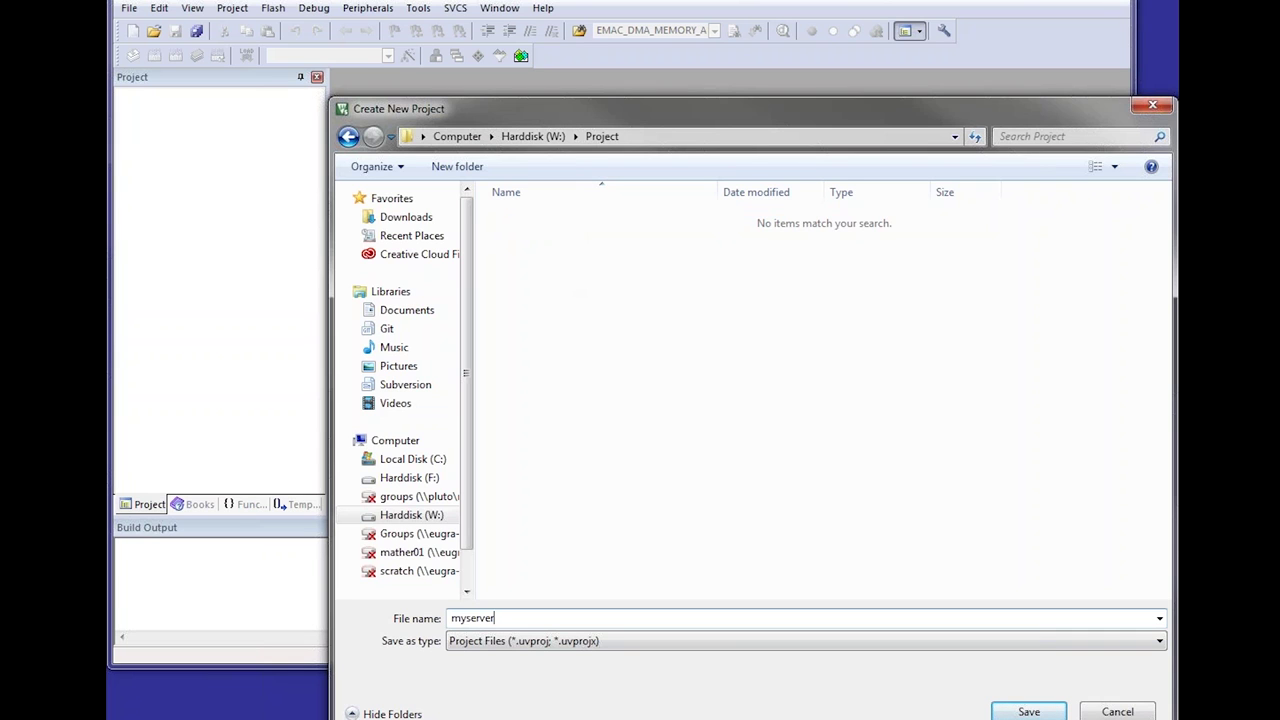
key(Return)
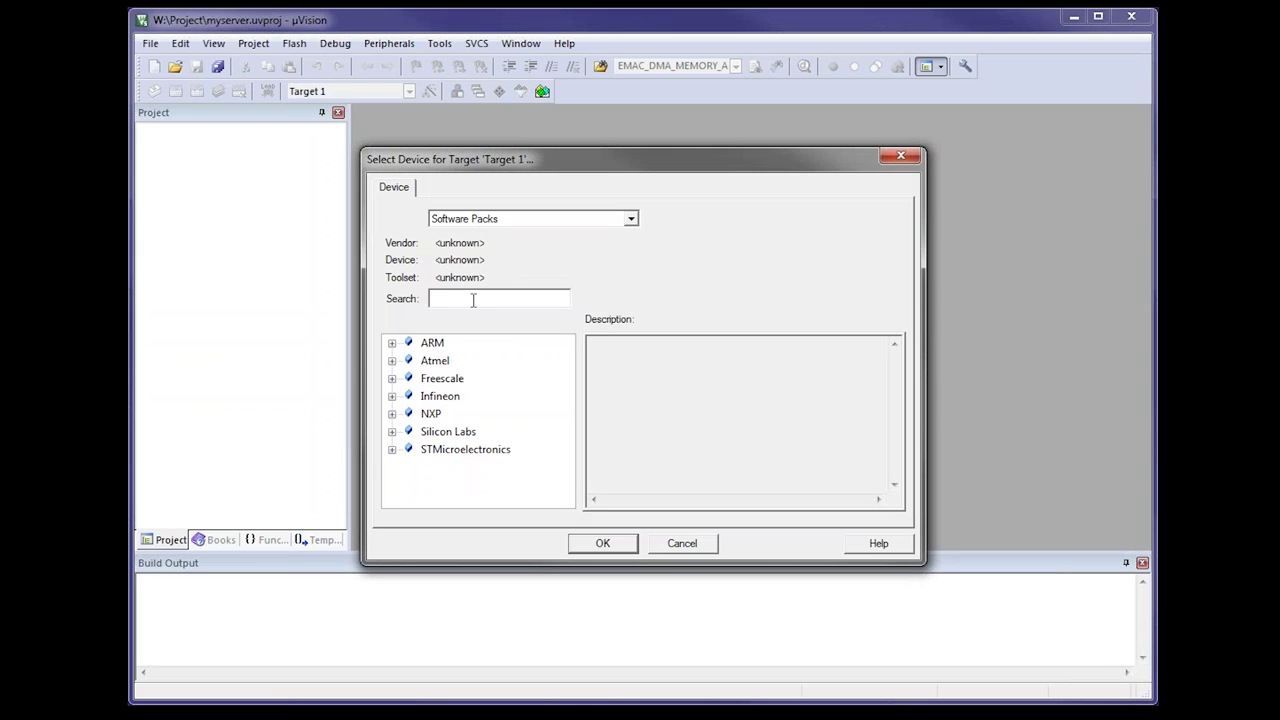
Find the Atmel ATSAMV71Q21 by searching for V71Q21 and assign it as the target device.
text(V71)
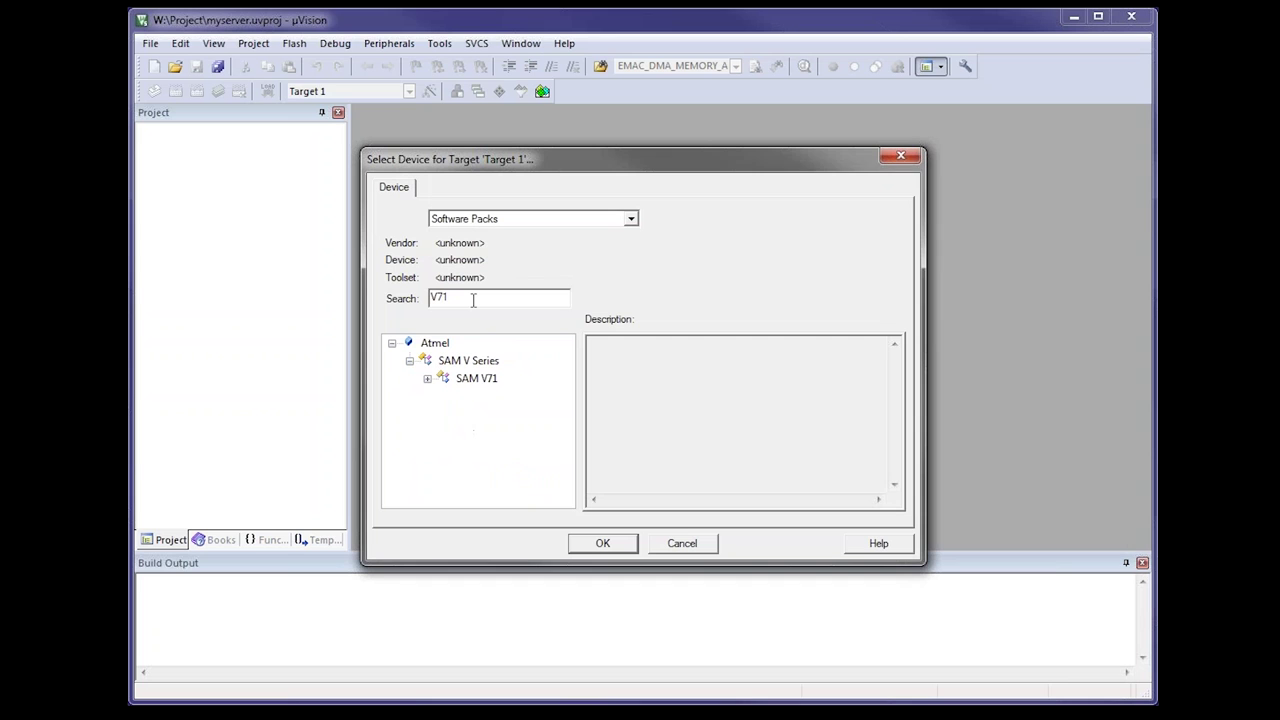
text(Q21)
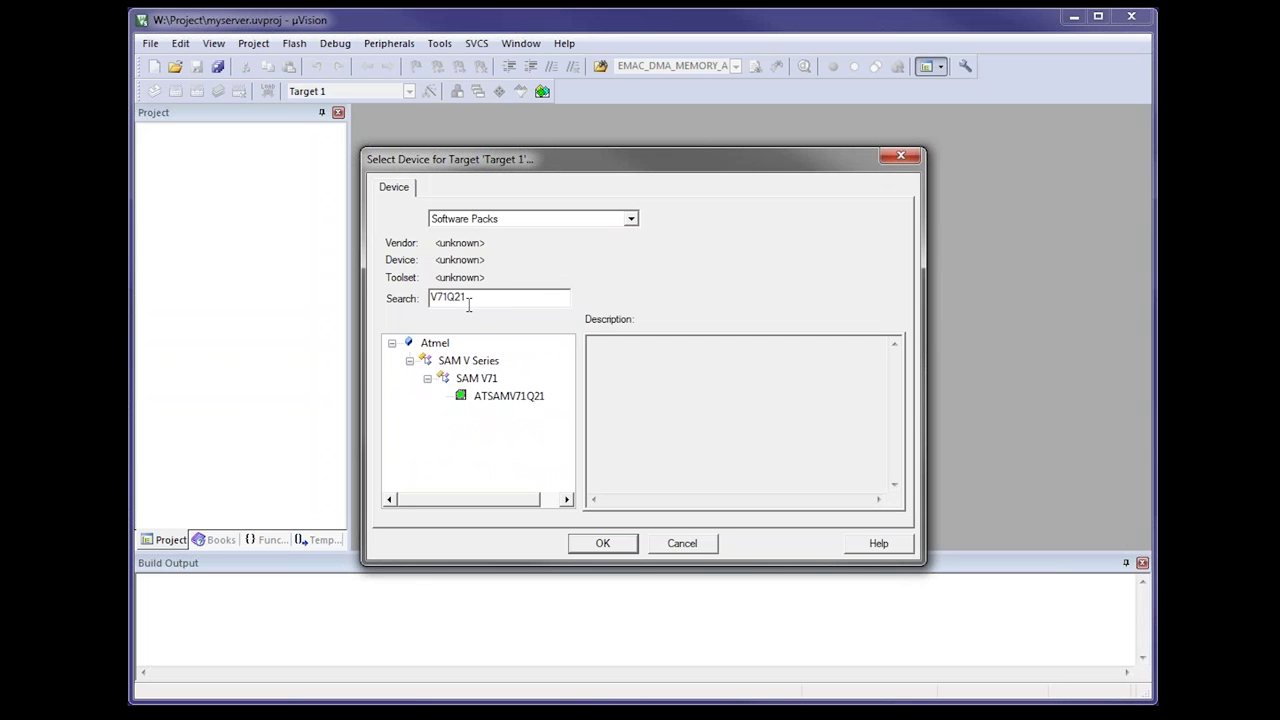
click(501, 398)
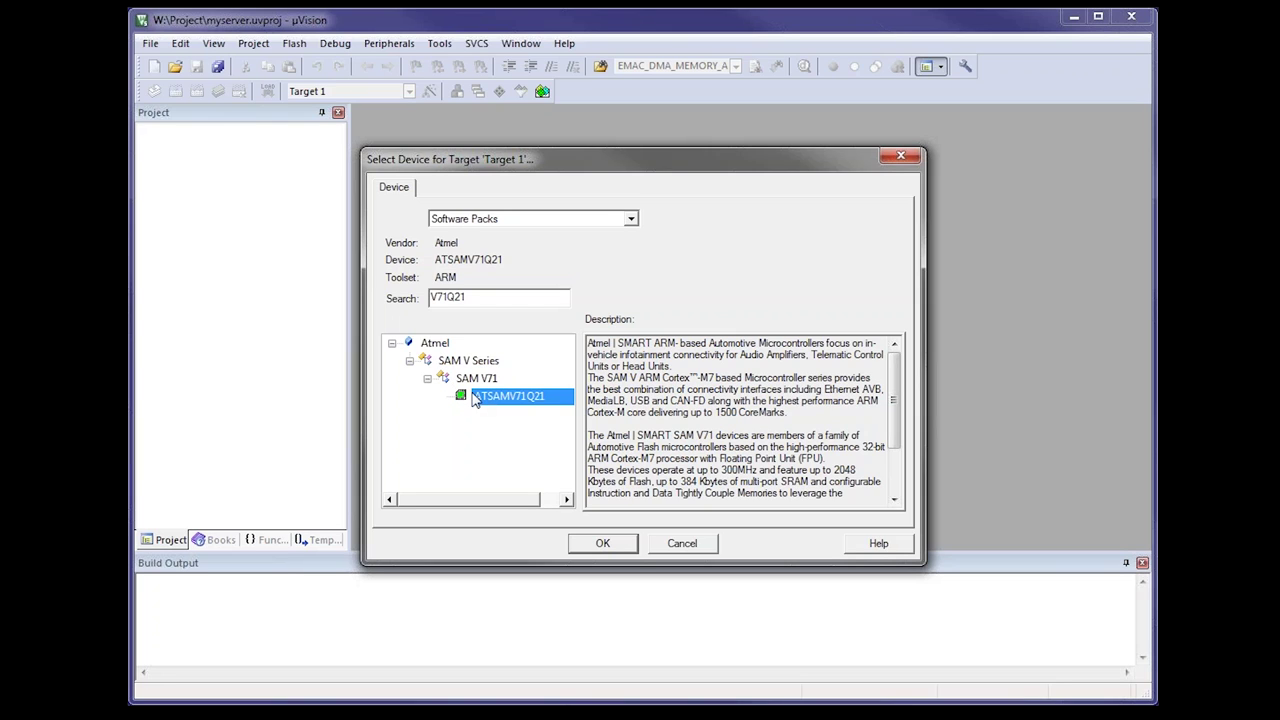
click(632, 549)
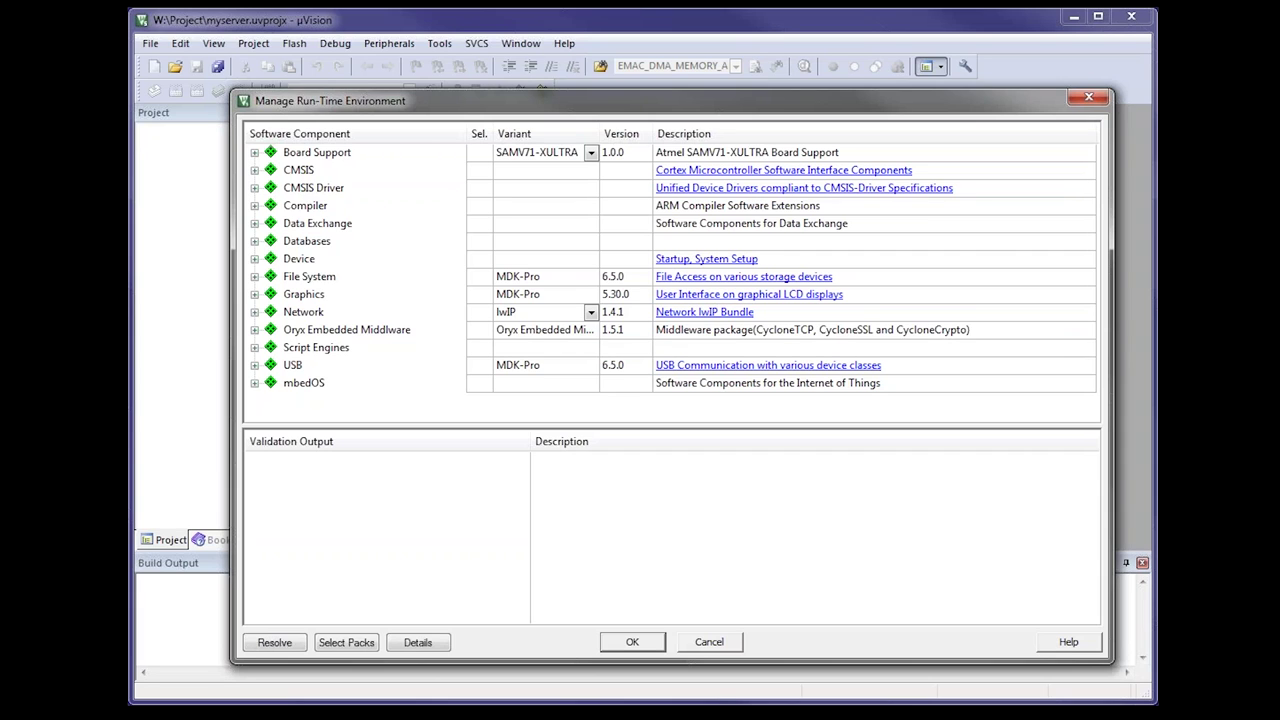
Set the Network component's variant to MDK-Pro and enable its full Web Server service.
click(540, 312)
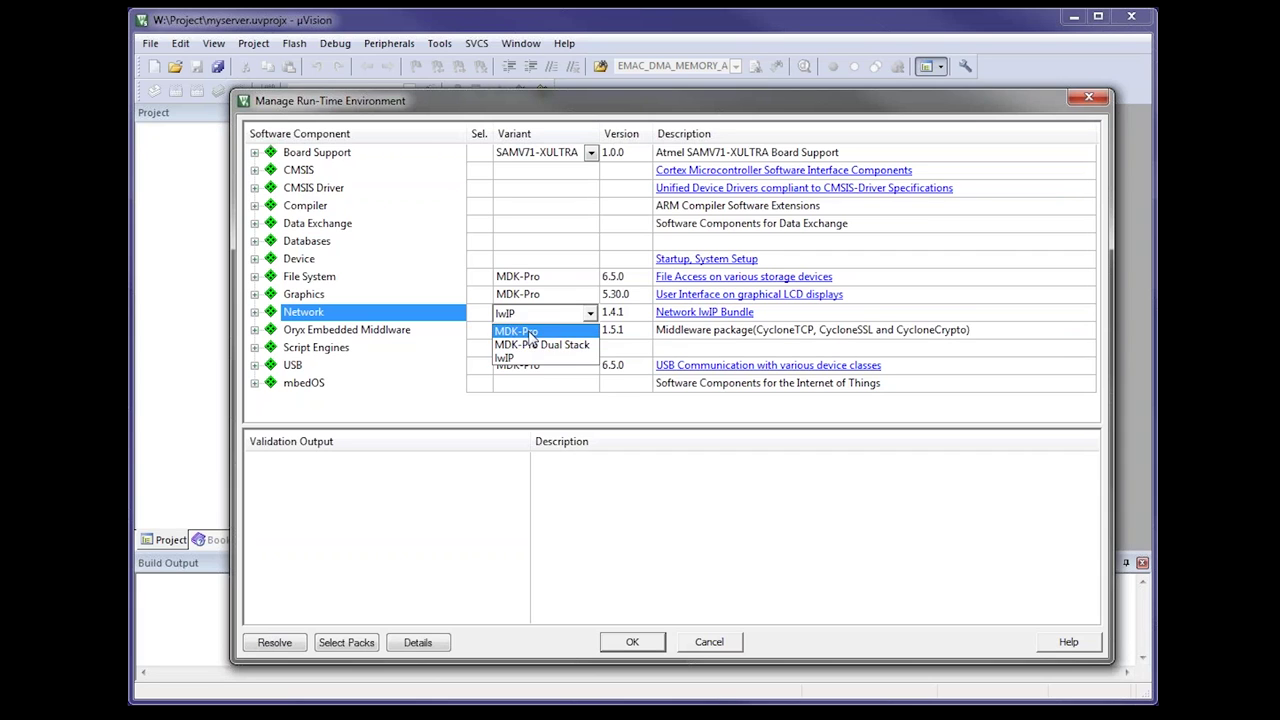
click(530, 332)
click(254, 312)
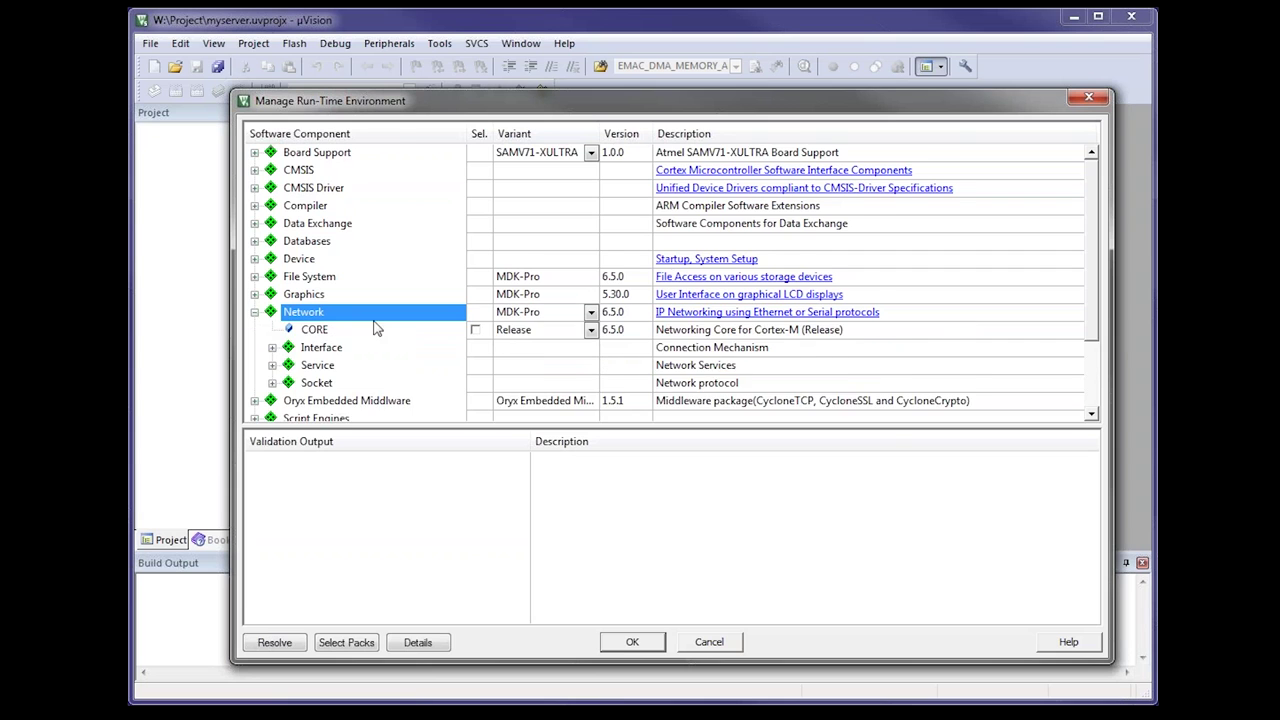
scroll(375, 328, down, 1)
click(273, 347)
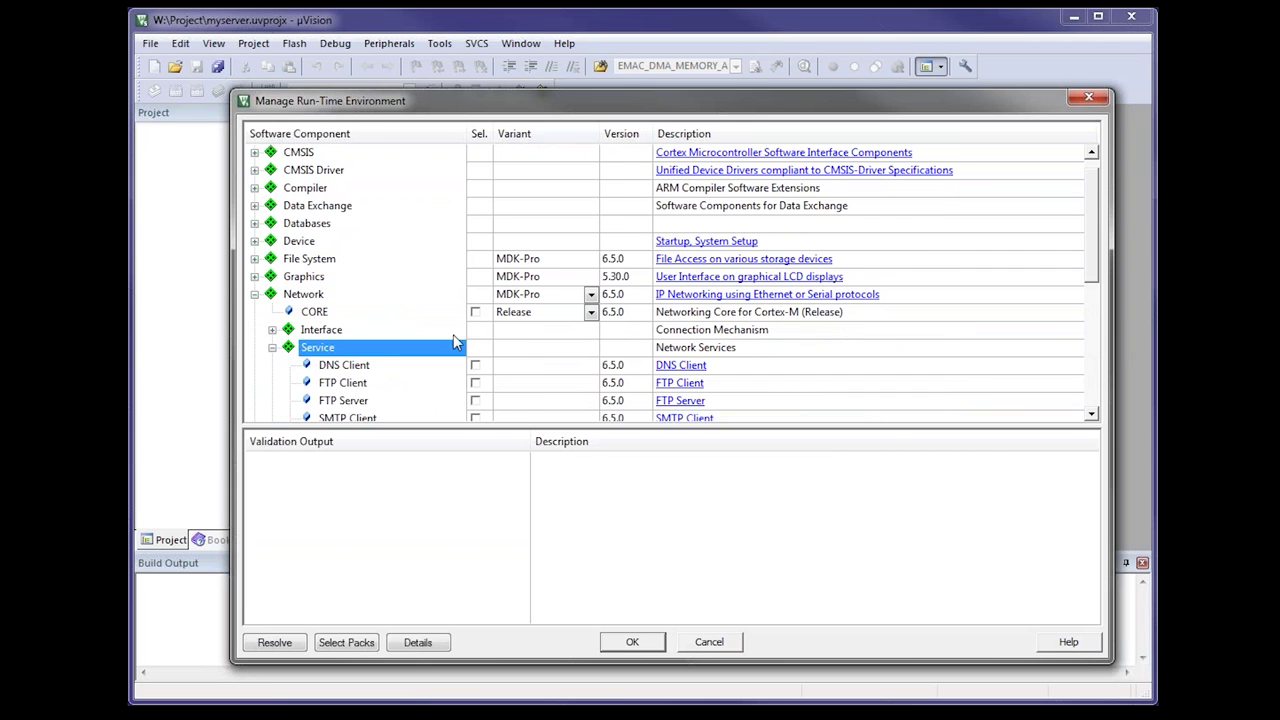
scroll(460, 345, down, 3)
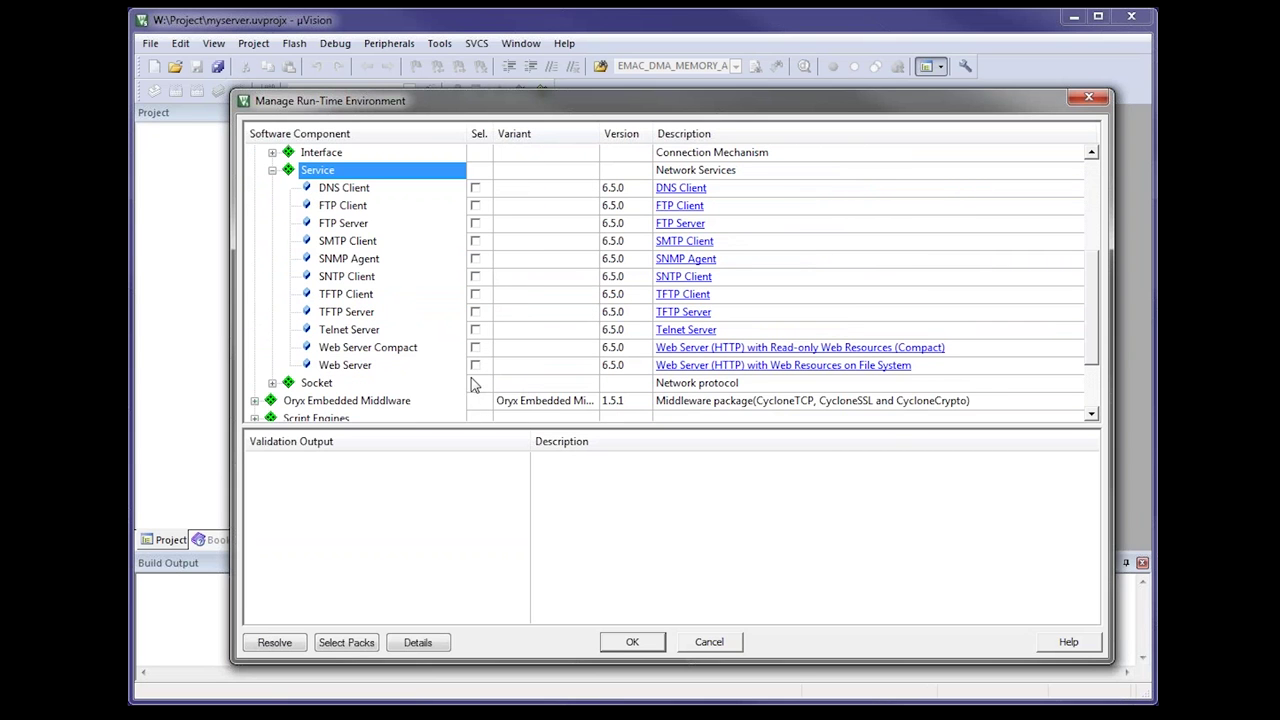
click(475, 365)
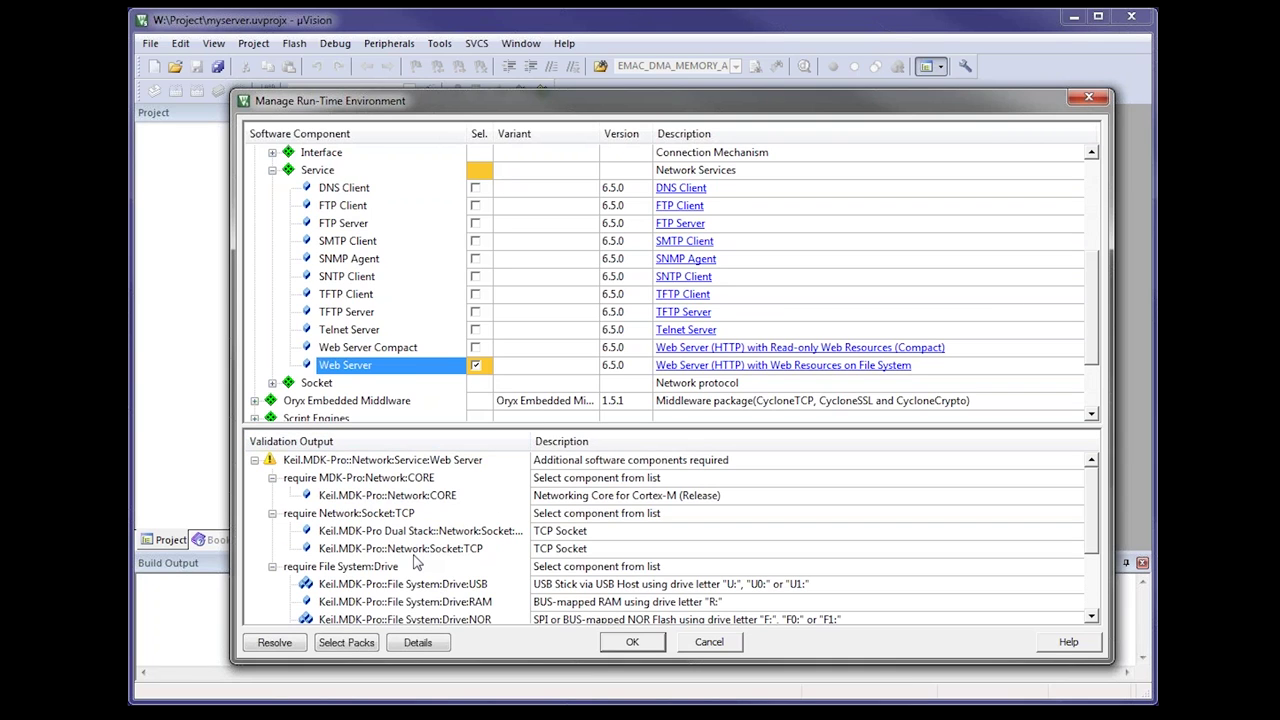
scroll(415, 563, down, 1)
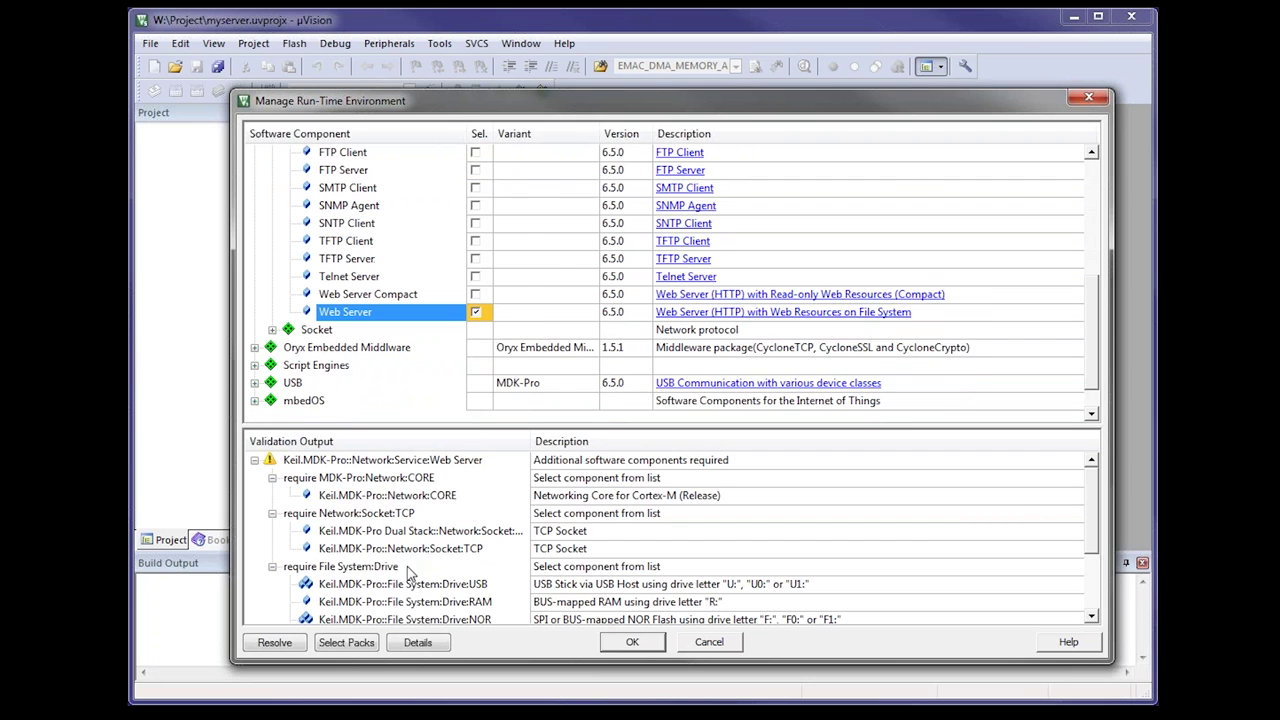
scroll(415, 563, up, 1)
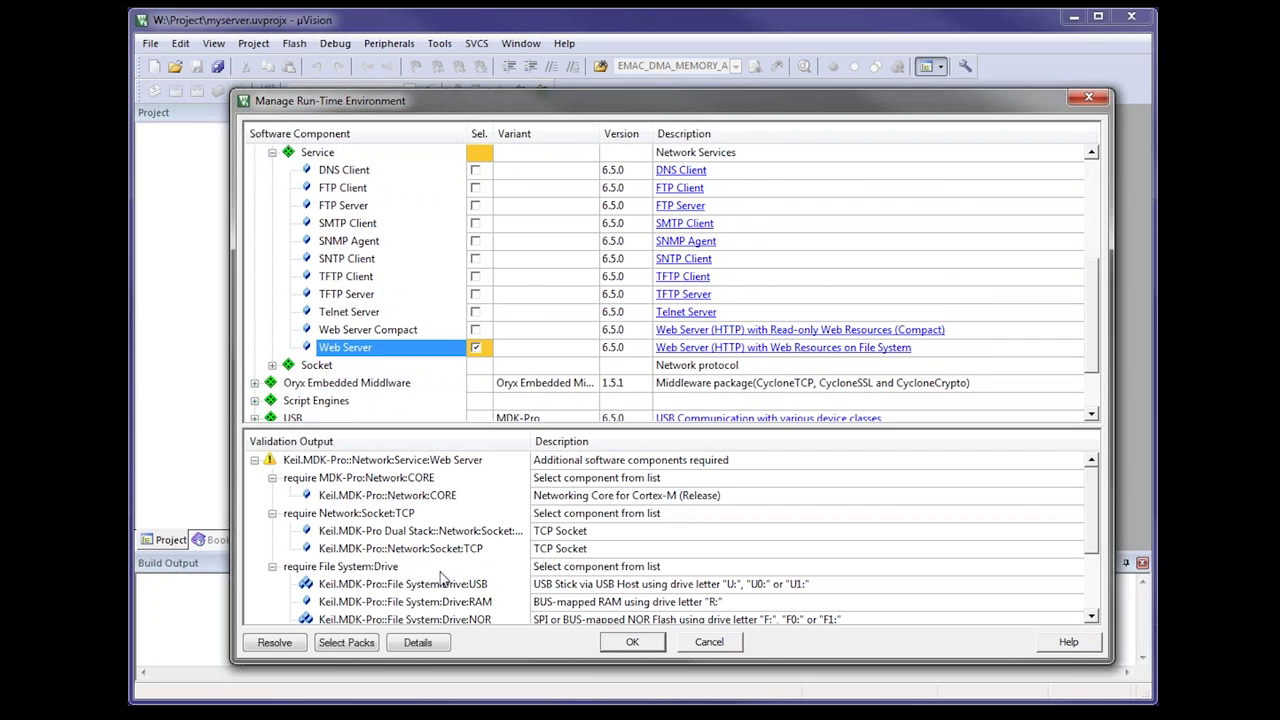
Resolve the Web Server's missing dependencies automatically and add one ETH instance as the network interface.
click(275, 643)
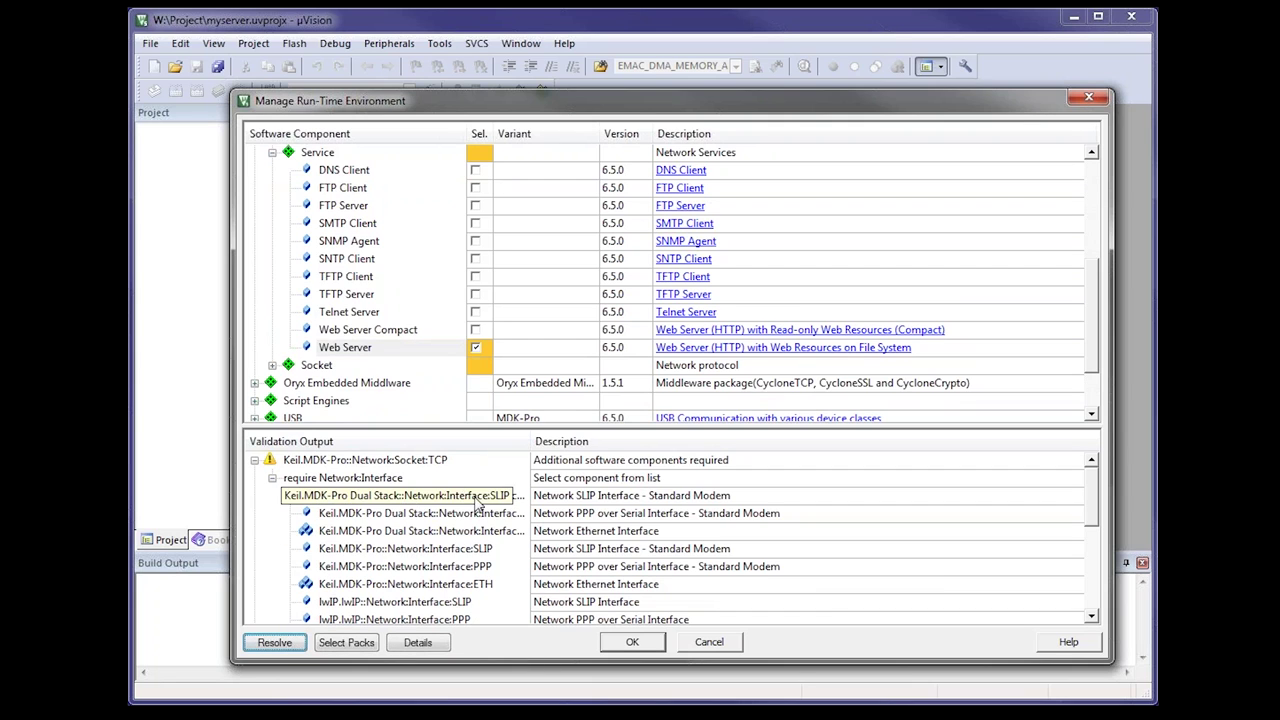
drag(531, 444, 607, 444)
click(503, 538)
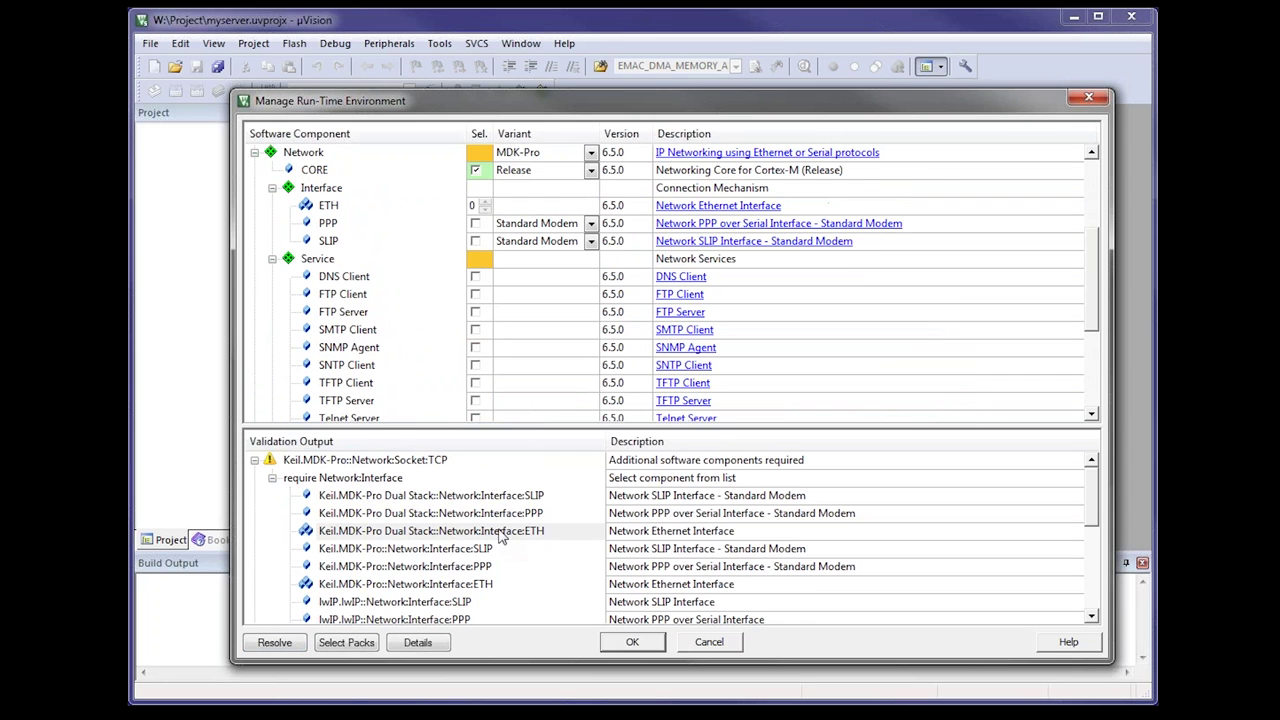
click(485, 206)
click(484, 204)
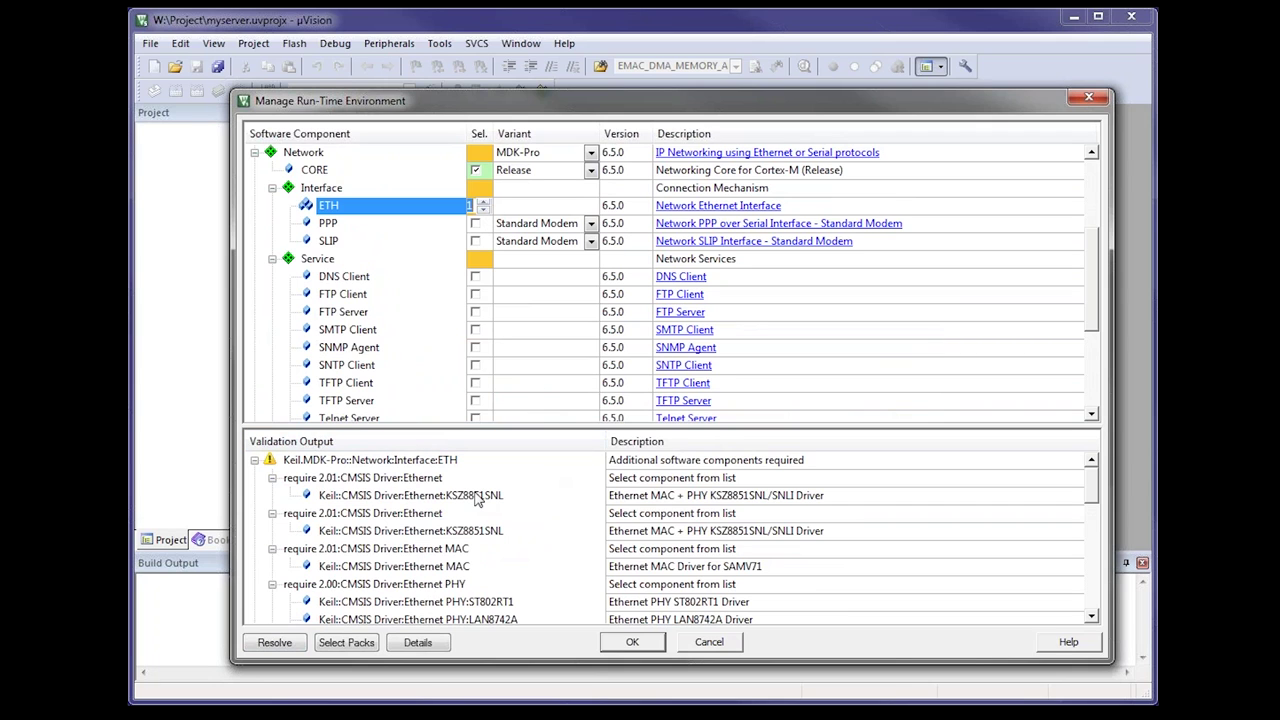
Enable the CMSIS Ethernet MAC driver and the KSZ8061RNB Ethernet PHY driver required by the ETH interface.
click(447, 566)
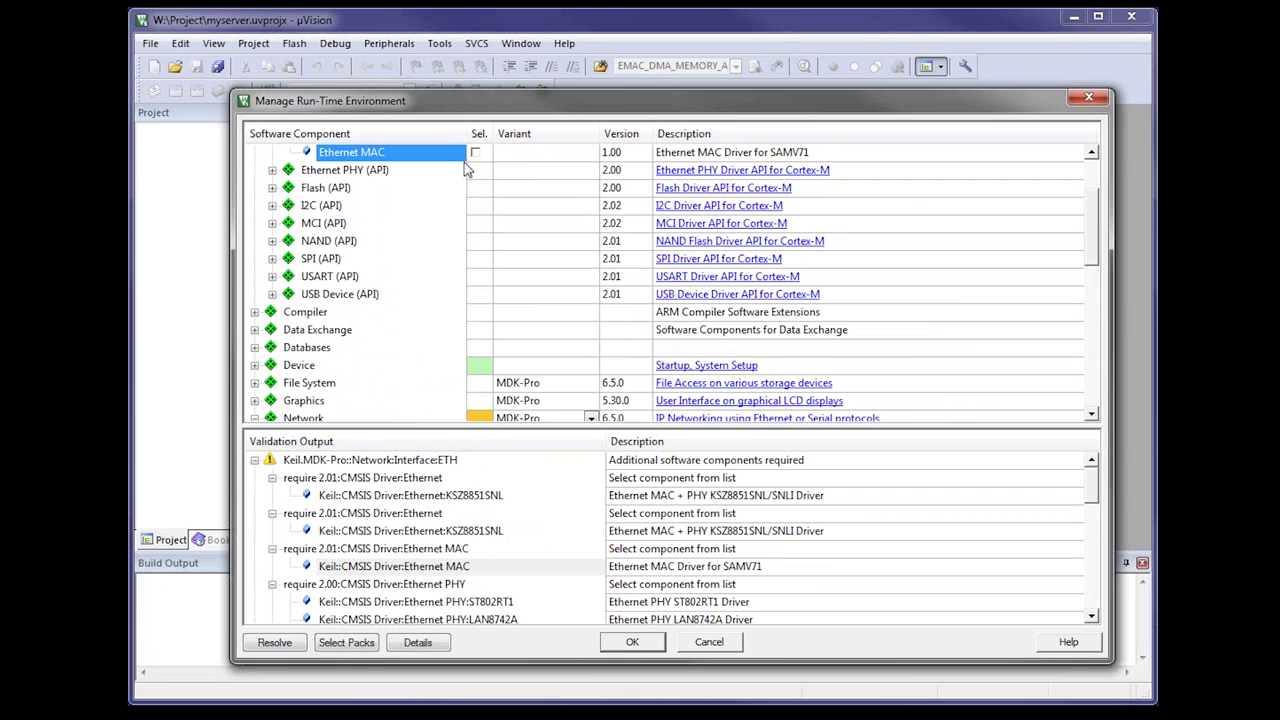
click(476, 154)
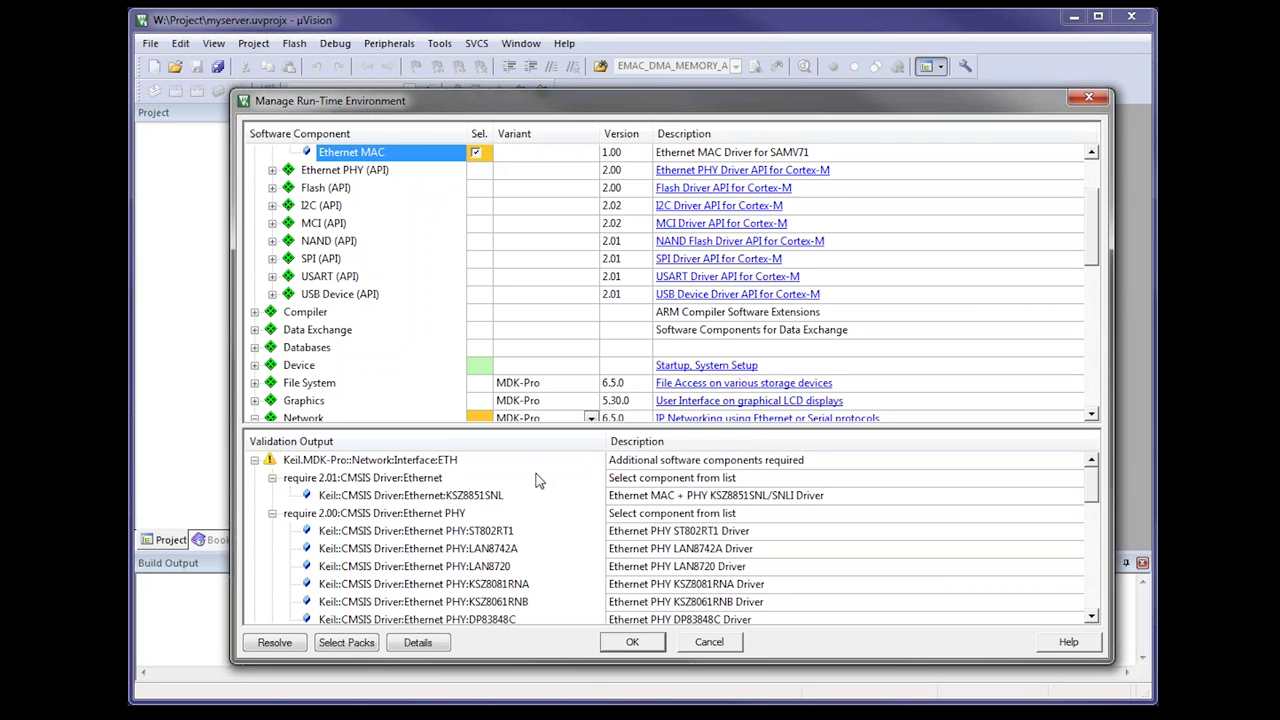
click(470, 603)
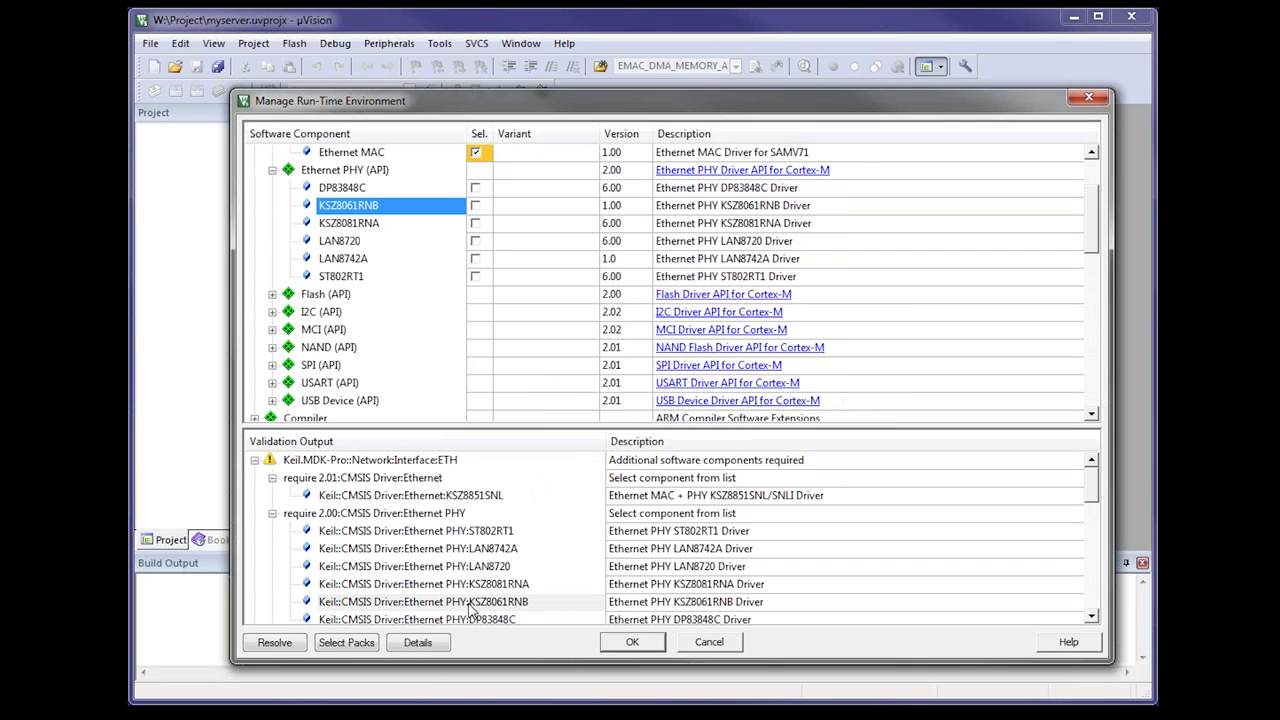
click(476, 207)
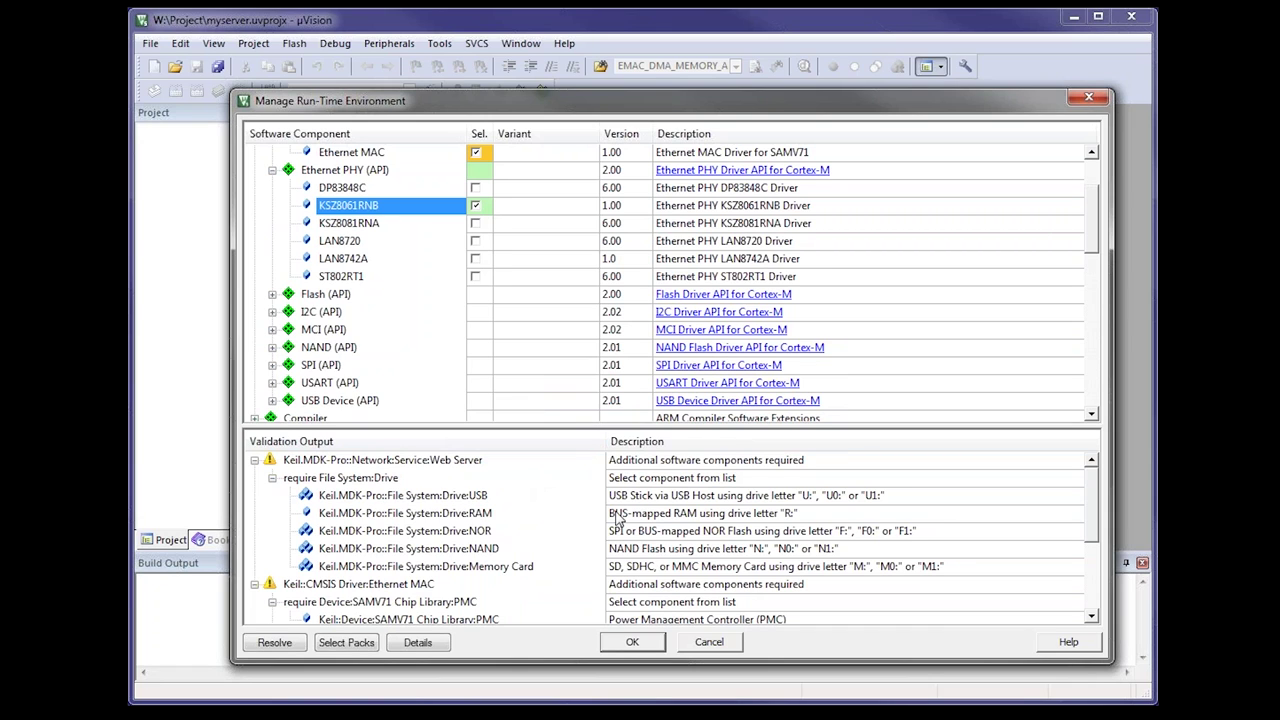
Add one Memory Card drive to the File System and enable the CMSIS MCI driver for it.
click(455, 568)
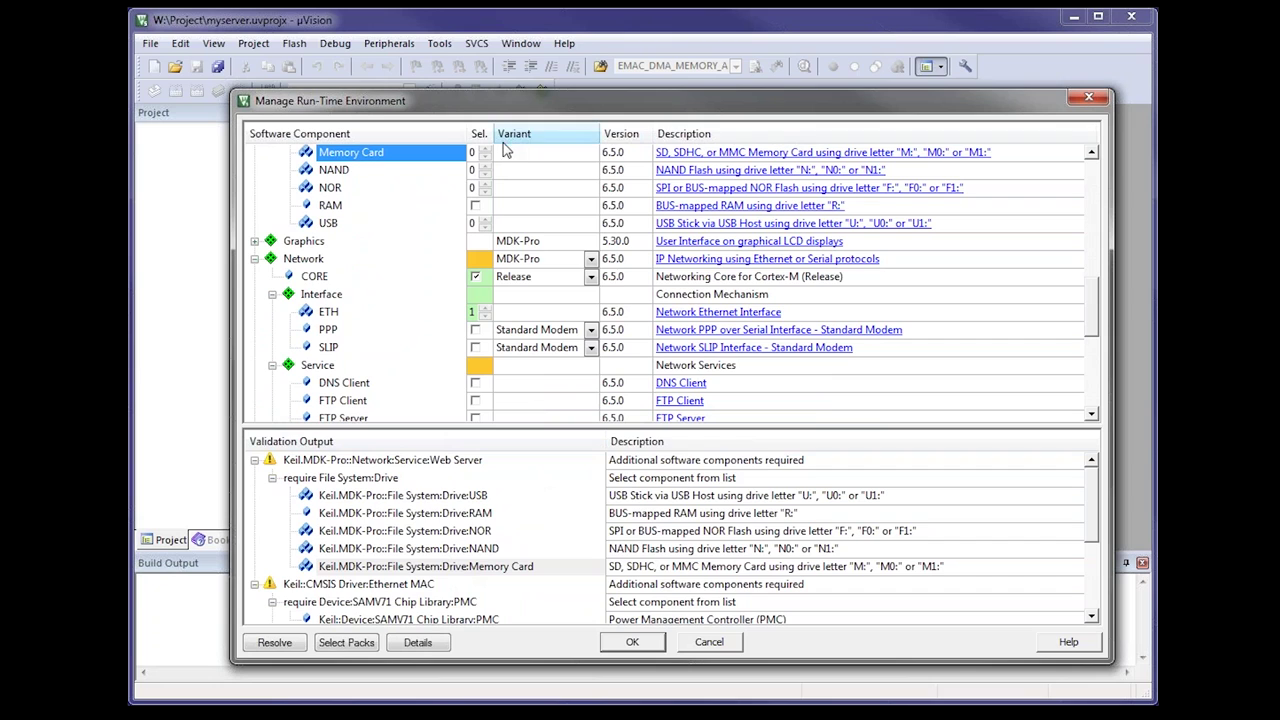
click(485, 148)
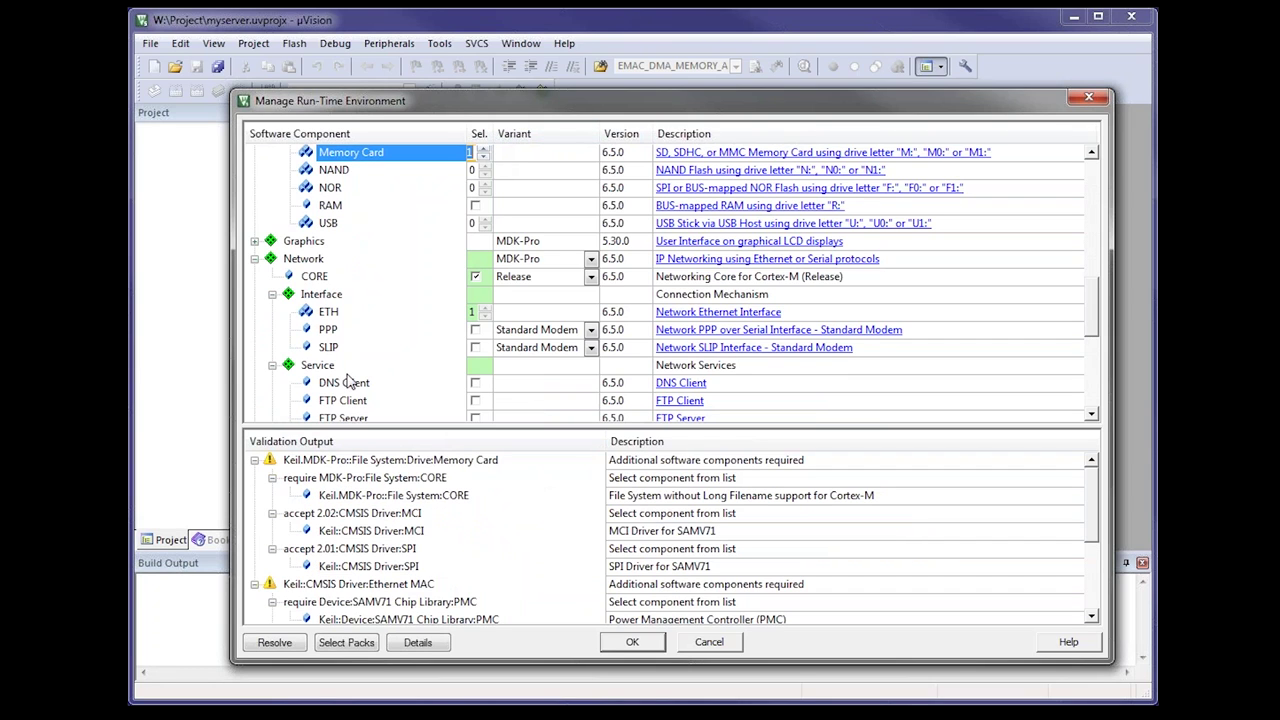
click(376, 531)
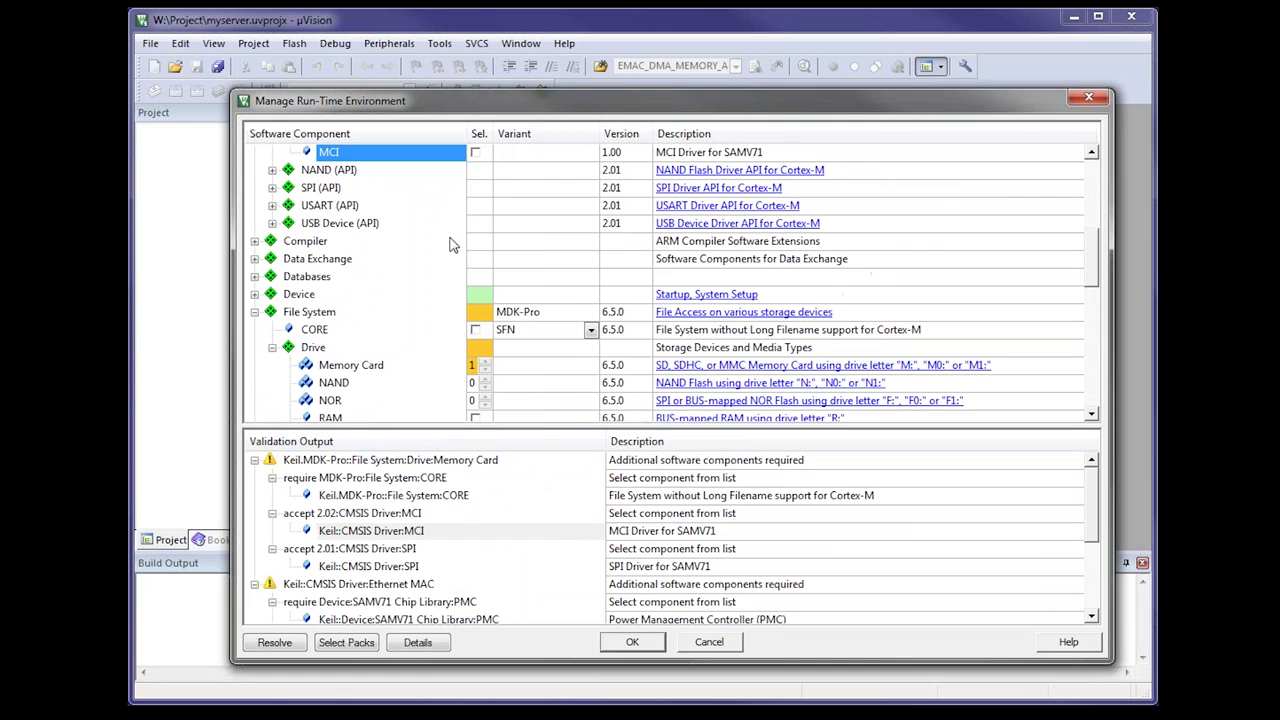
click(476, 153)
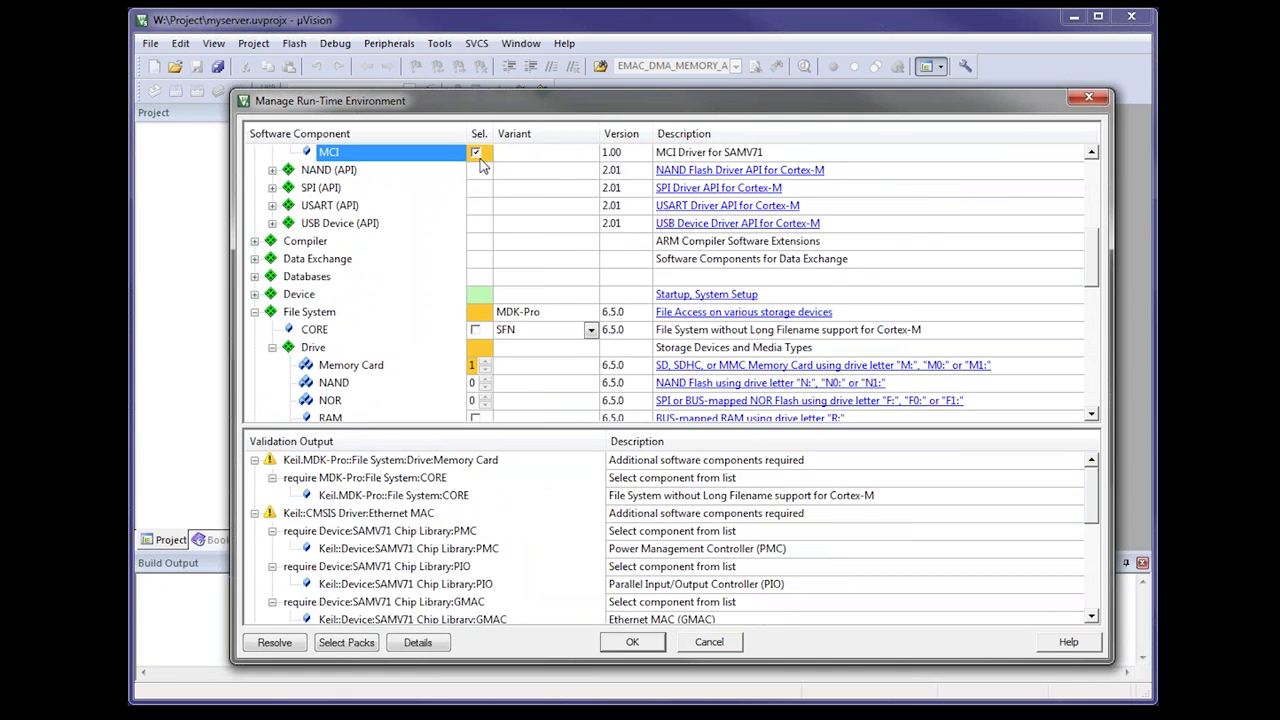
Resolve the missing File System and CMSIS driver dependencies automatically, and deselect the SAMV71 SPI driver.
scroll(516, 597, down, 1)
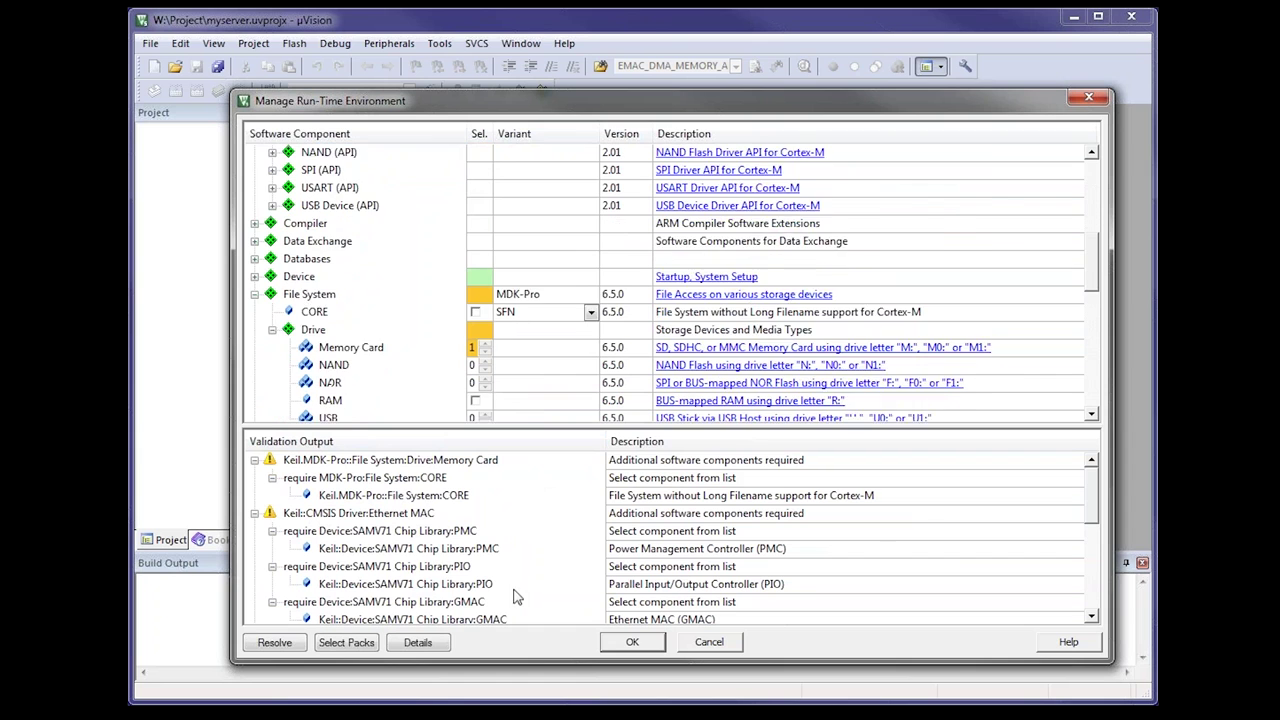
click(480, 568)
scroll(470, 580, down, 4)
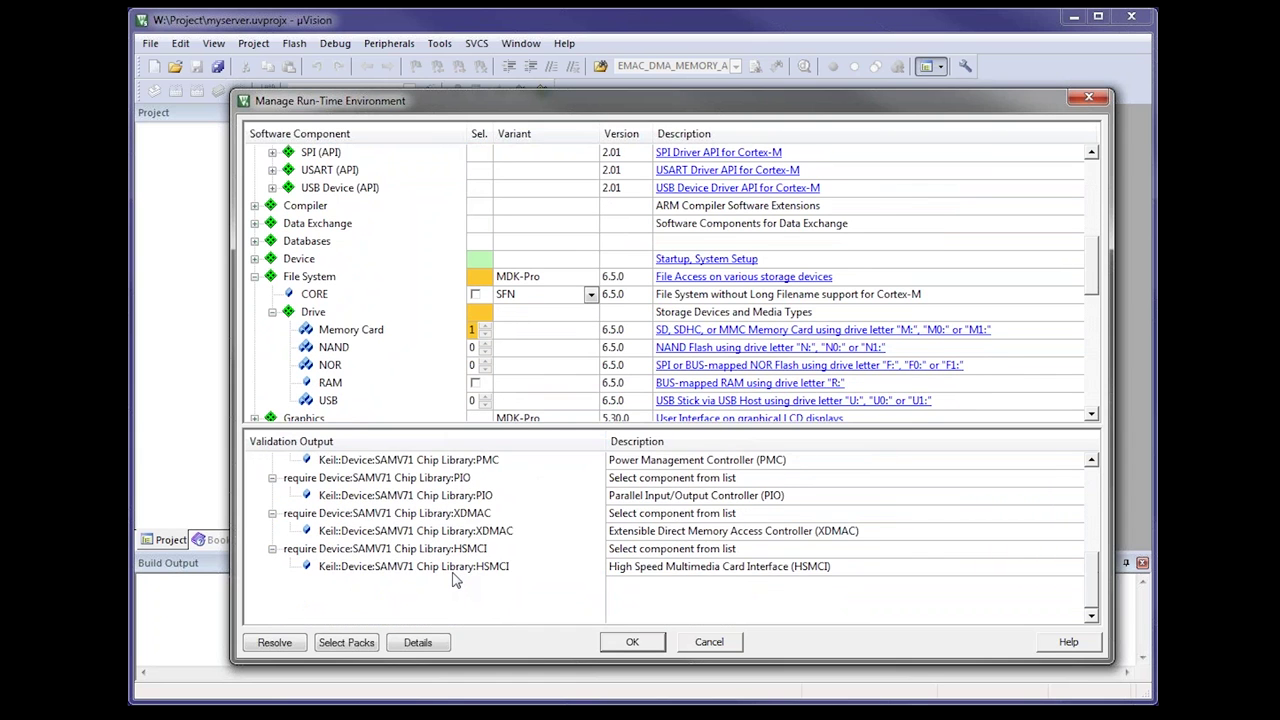
scroll(440, 585, up, 4)
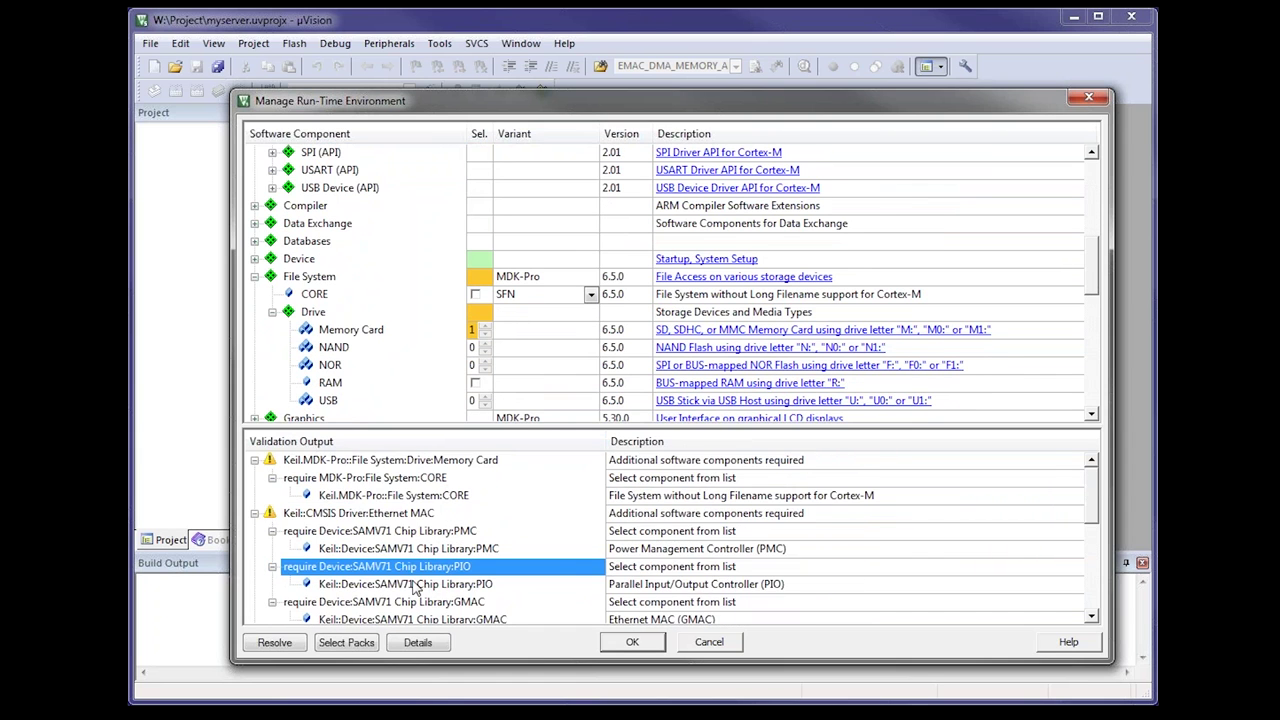
click(276, 644)
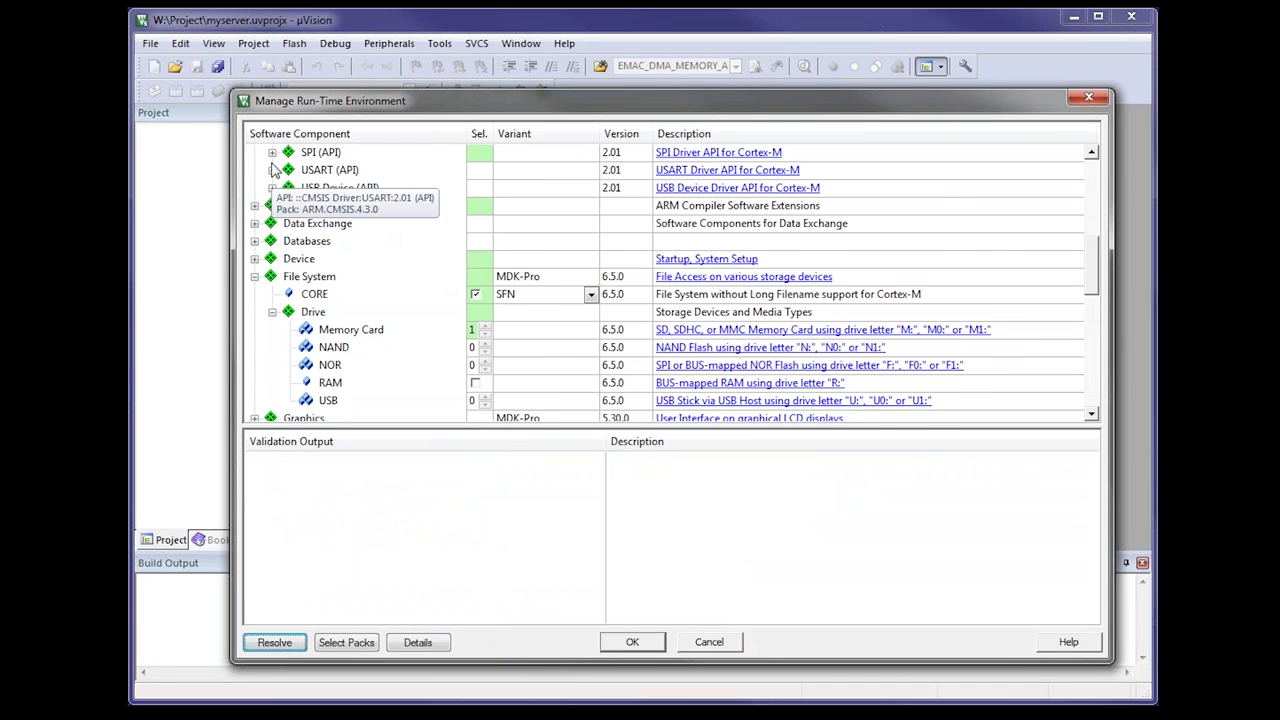
click(272, 155)
click(486, 172)
Set the File System CORE variant to LFN and apply the run-time environment selection.
scroll(507, 350, down, 1)
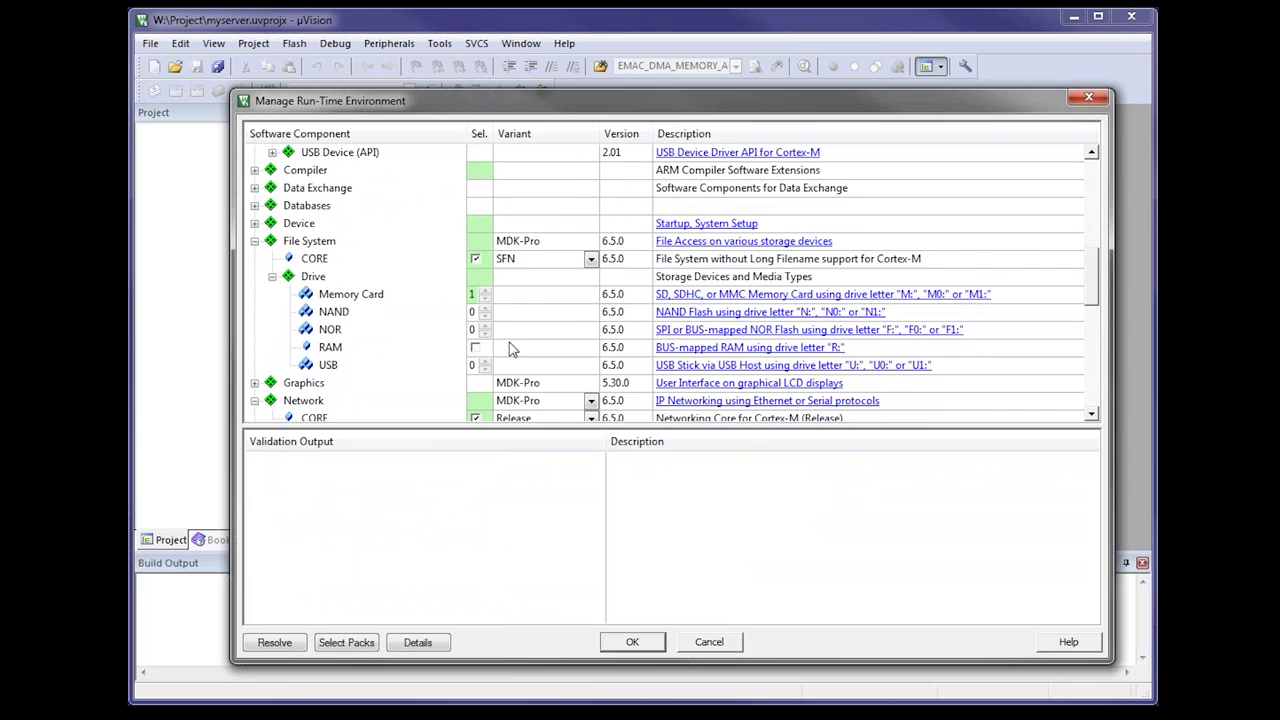
scroll(510, 347, down, 1)
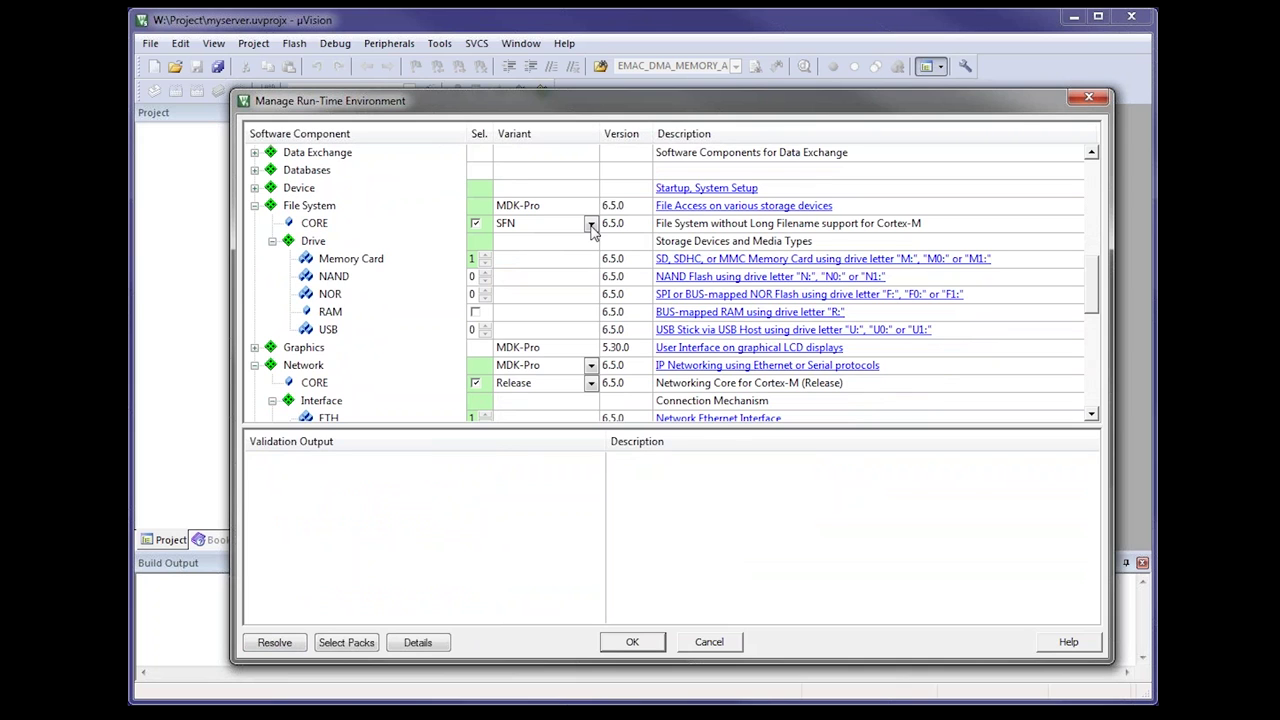
scroll(538, 300, up, 2)
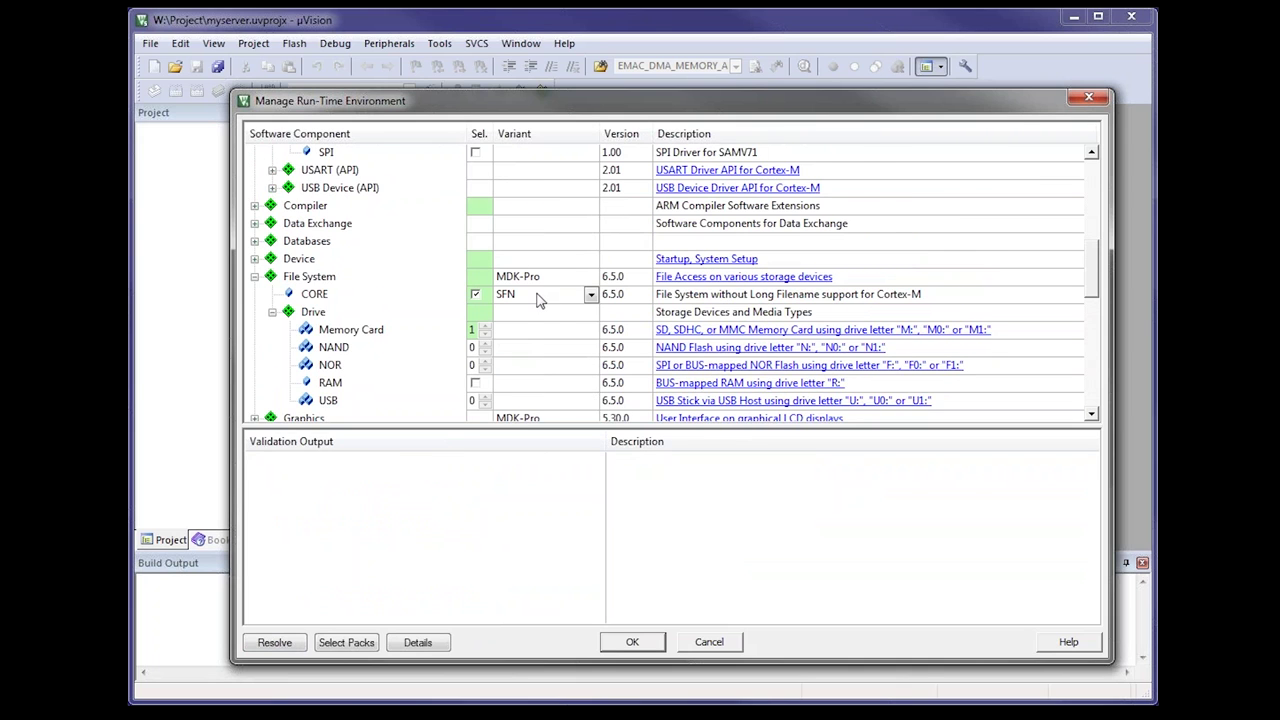
click(538, 298)
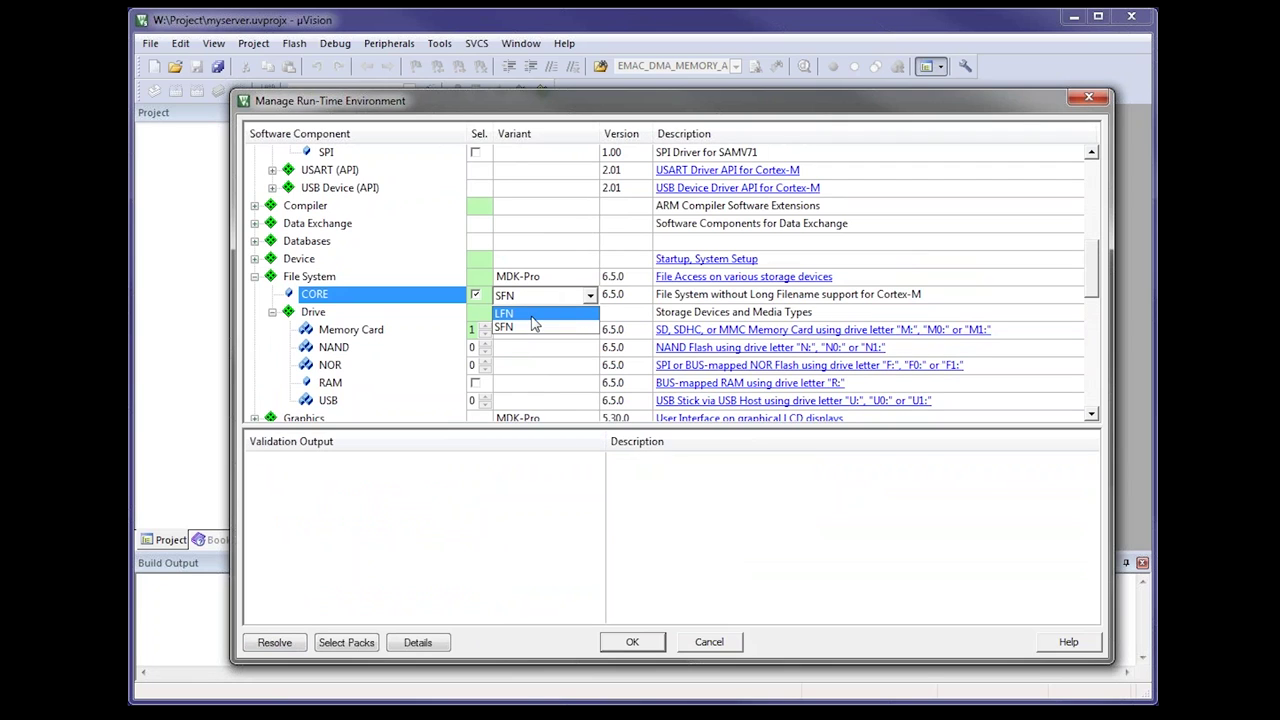
click(533, 316)
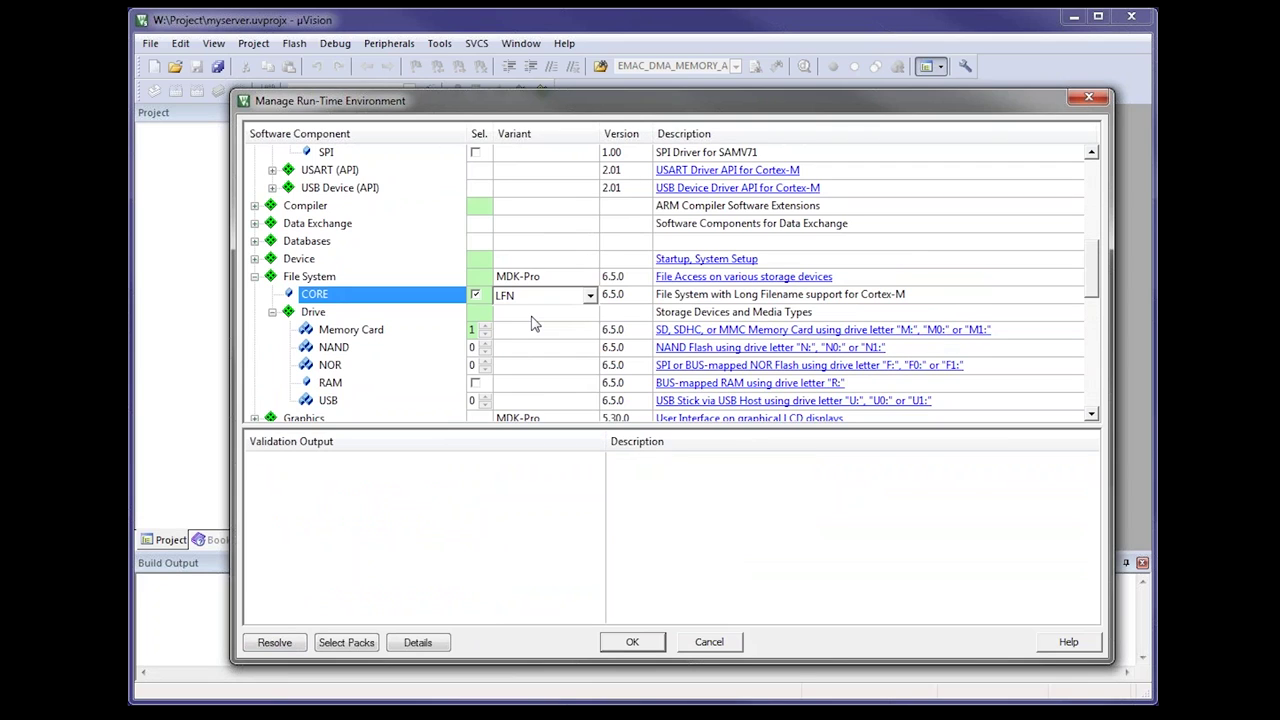
click(622, 592)
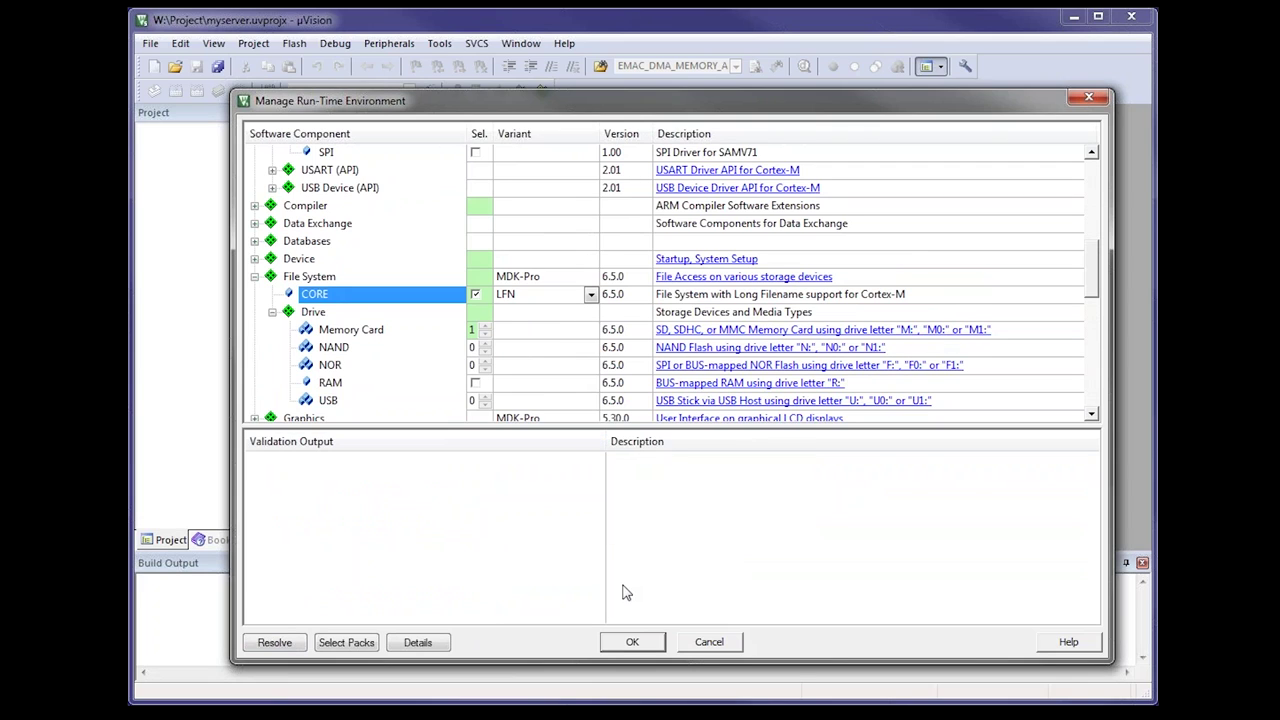
click(632, 645)
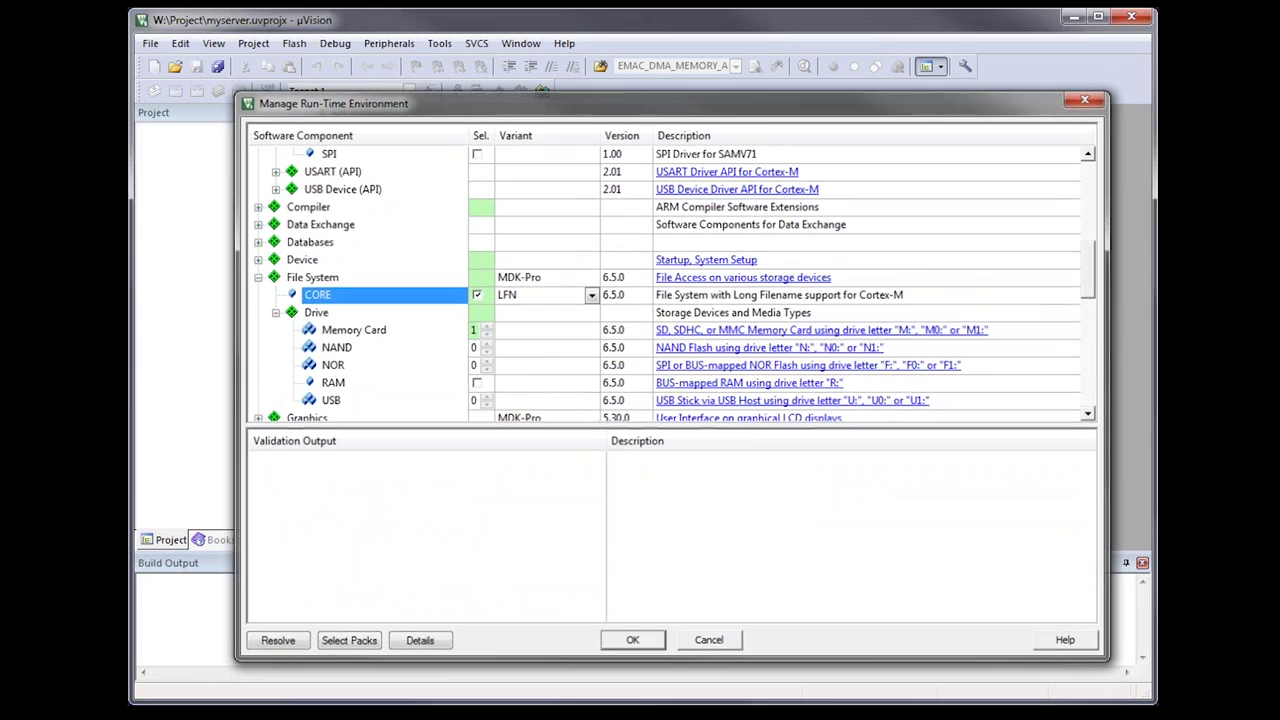
Expand Target 1 and its software component groups in the project tree to examine the files they contain.
click(164, 149)
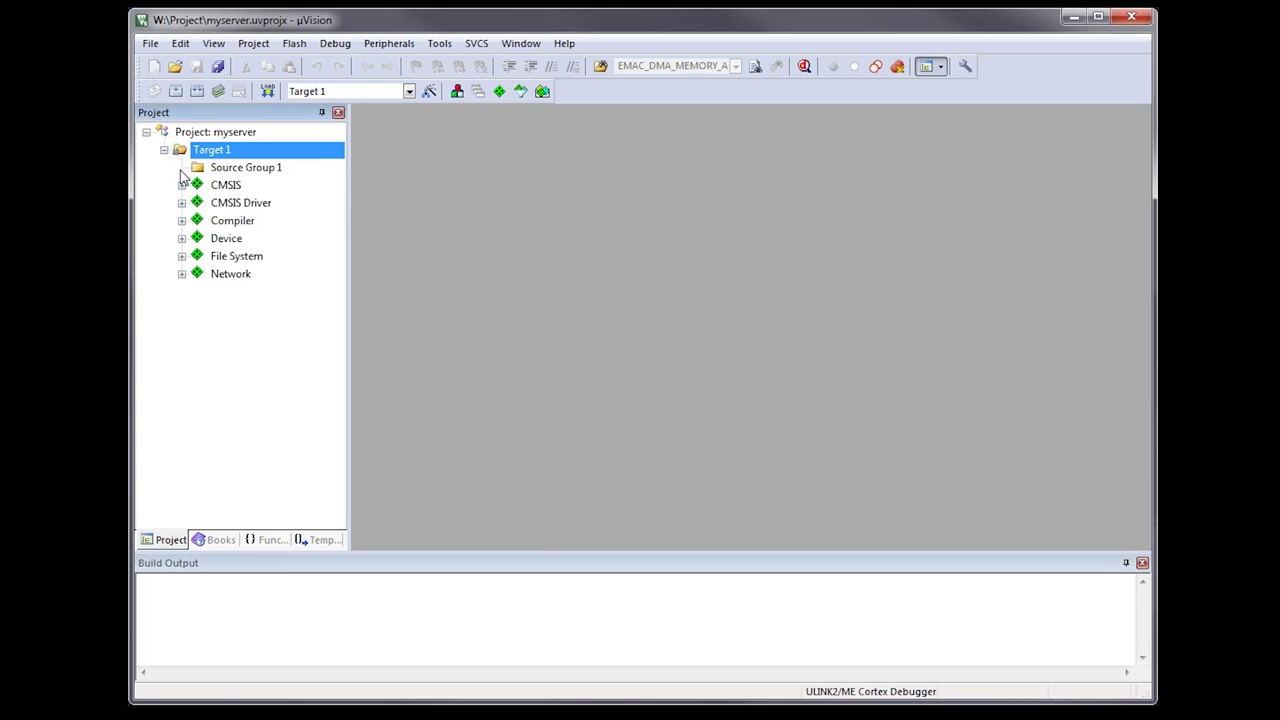
click(182, 185)
click(182, 309)
click(182, 291)
click(182, 273)
click(182, 256)
click(182, 238)
scroll(260, 374, down, 3)
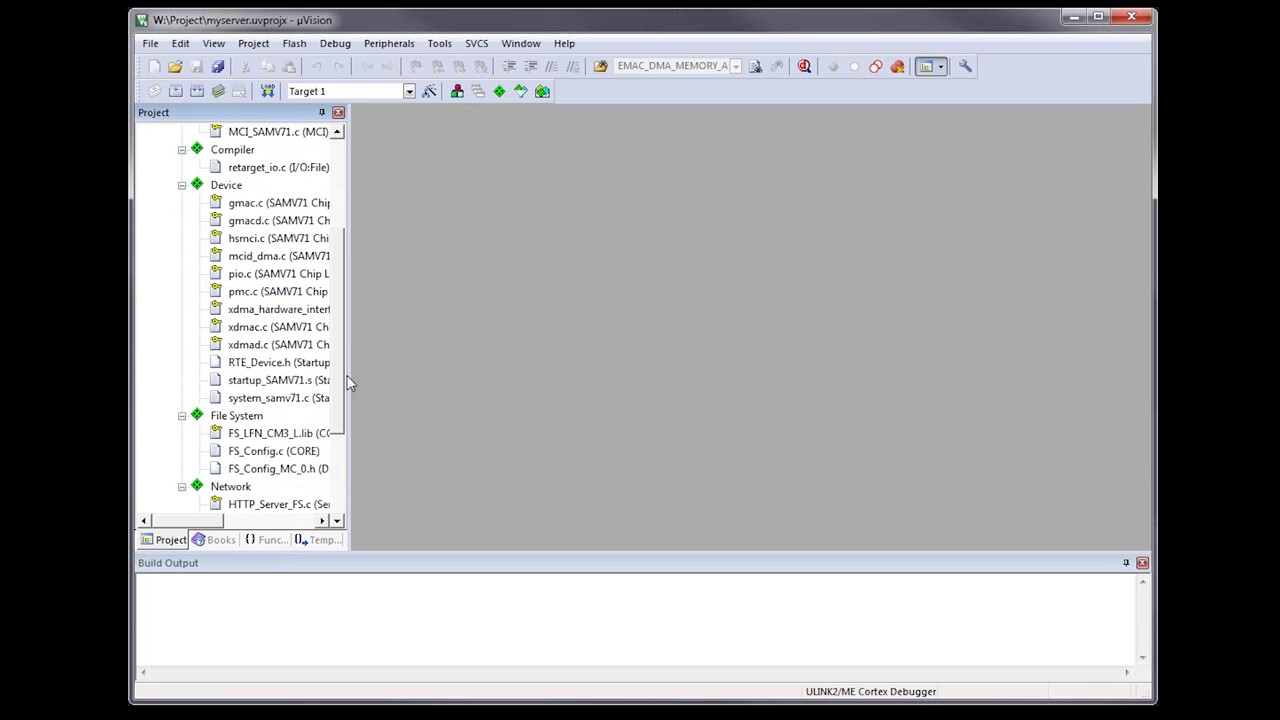
Widen the project tree and collapse its File System, Device and Compiler groups.
drag(350, 374, 420, 371)
scroll(391, 427, down, 1)
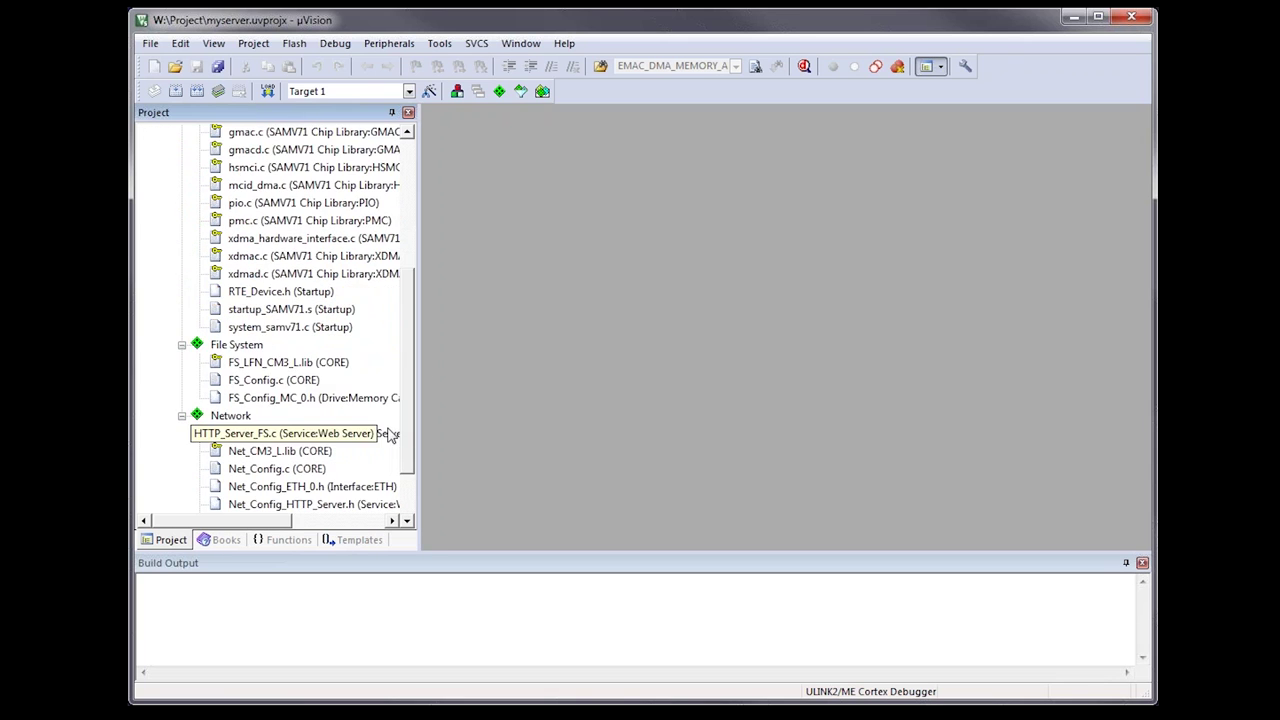
click(182, 345)
scroll(189, 350, up, 2)
click(182, 203)
click(182, 168)
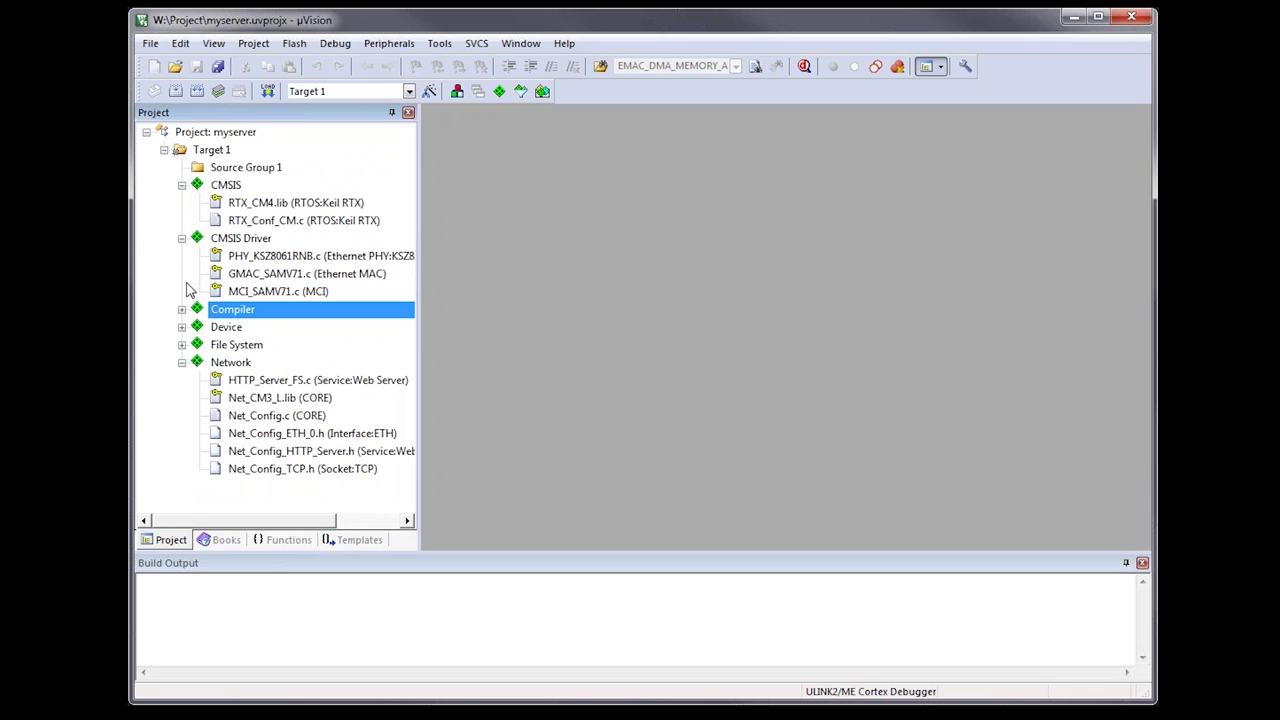
Add the CMSIS-RTOS 'main' function user code template to Source Group 1.
click(240, 170)
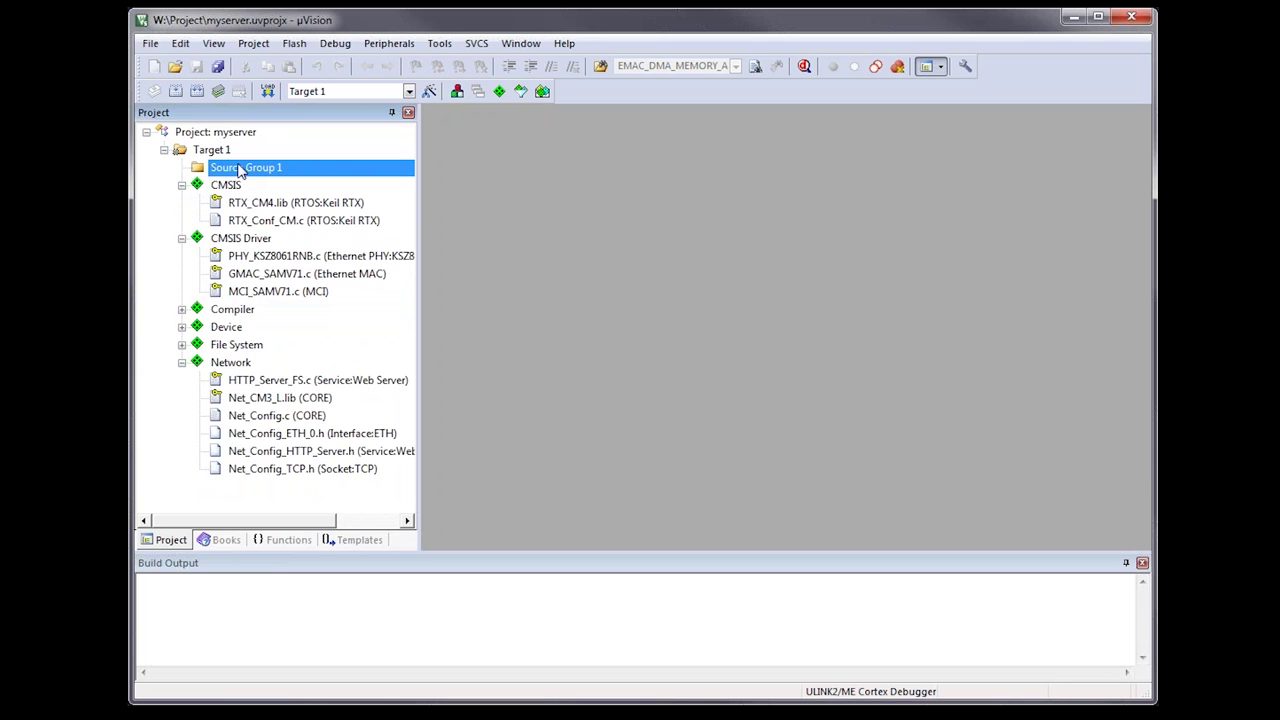
right_click(240, 170)
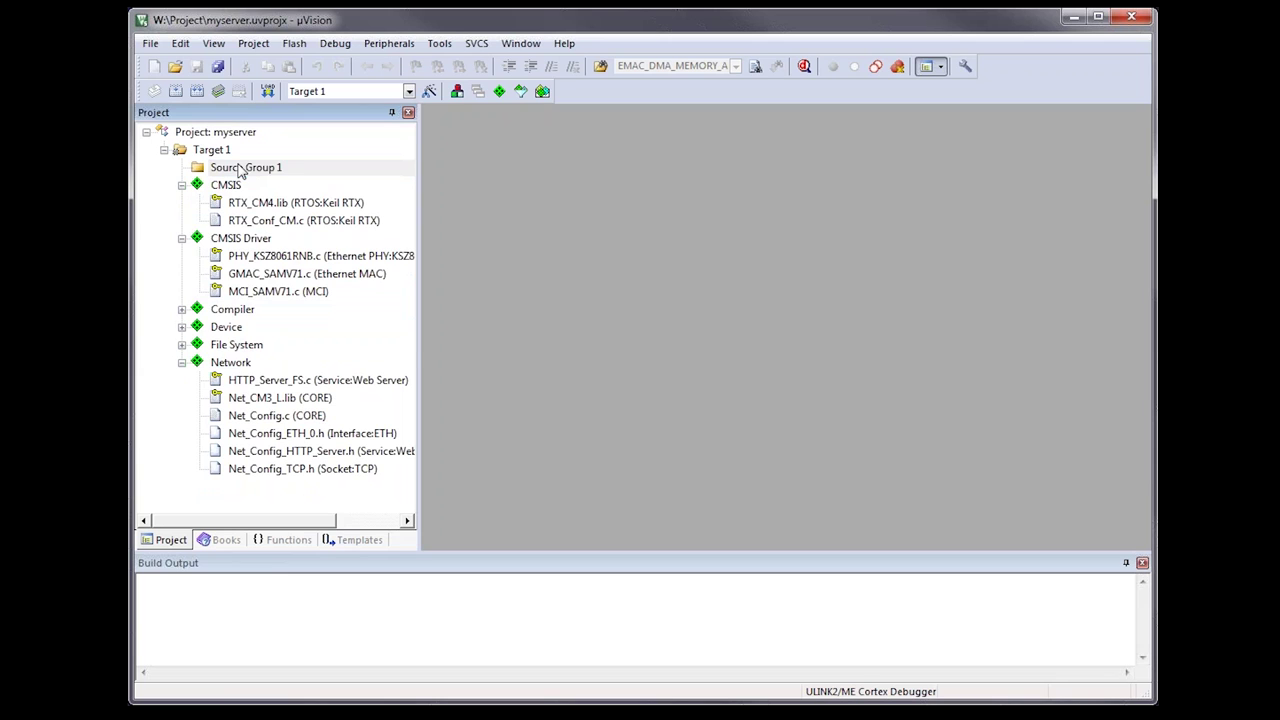
click(300, 205)
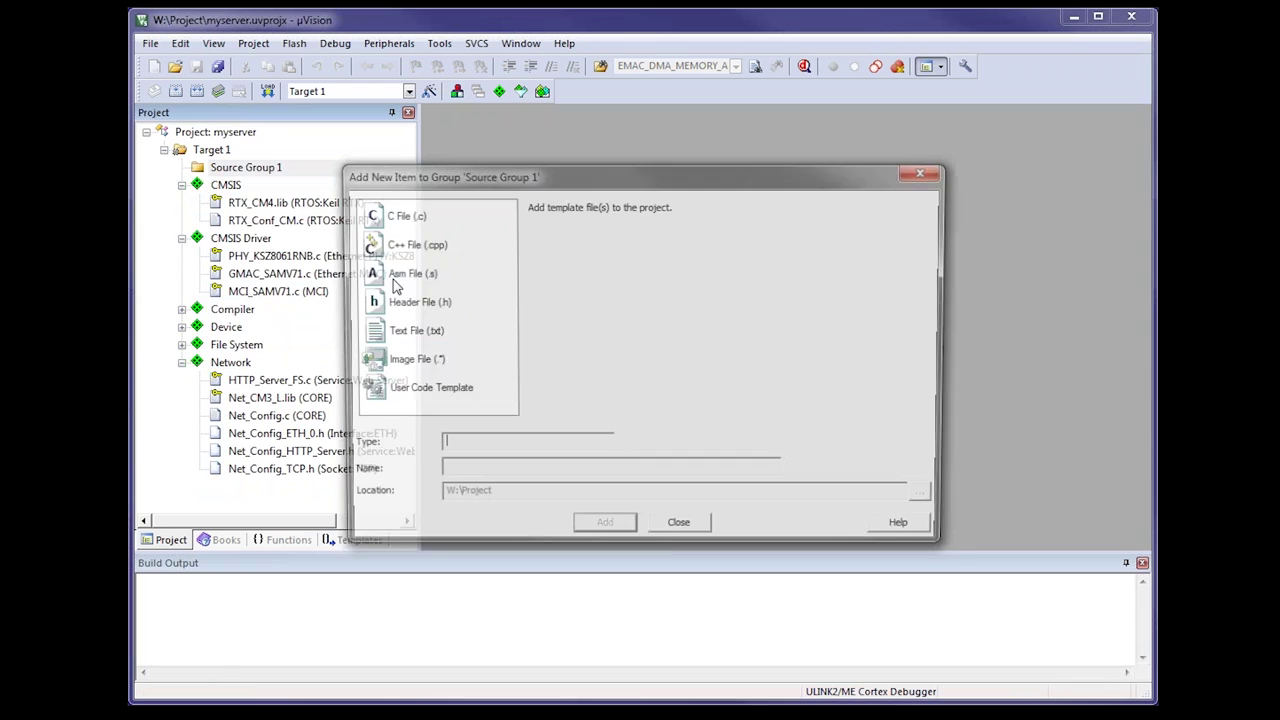
click(460, 391)
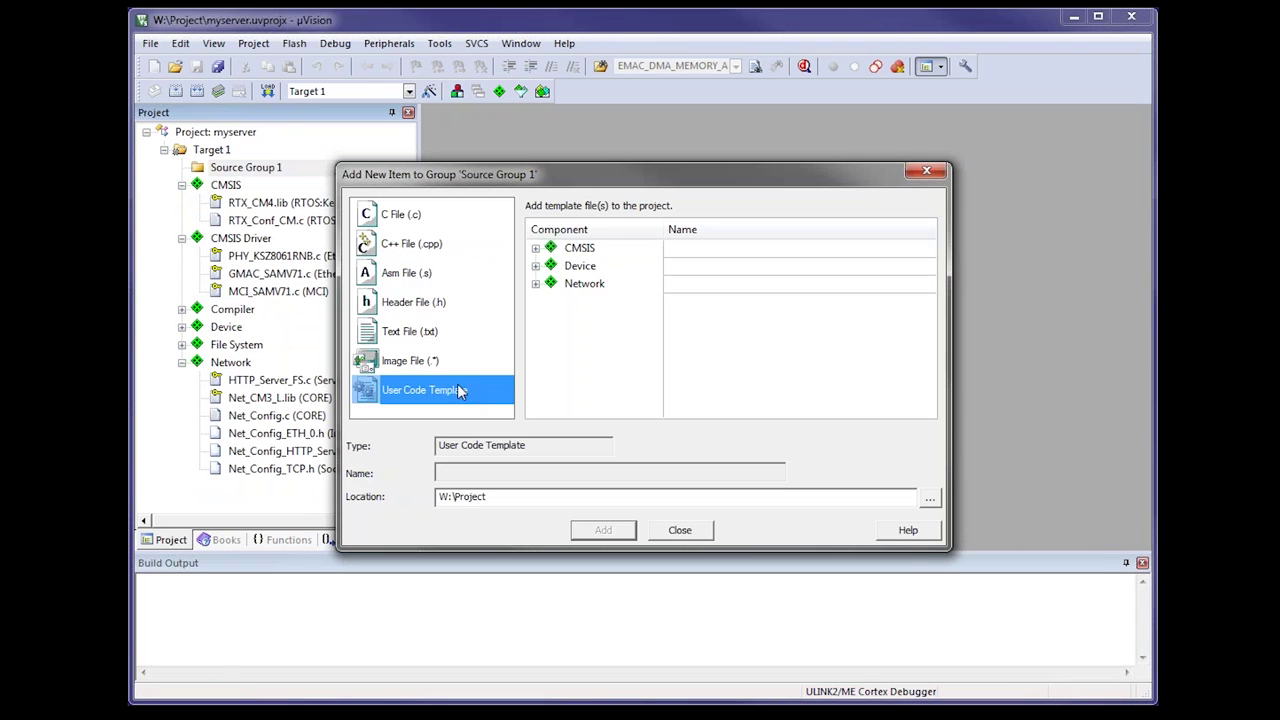
click(535, 248)
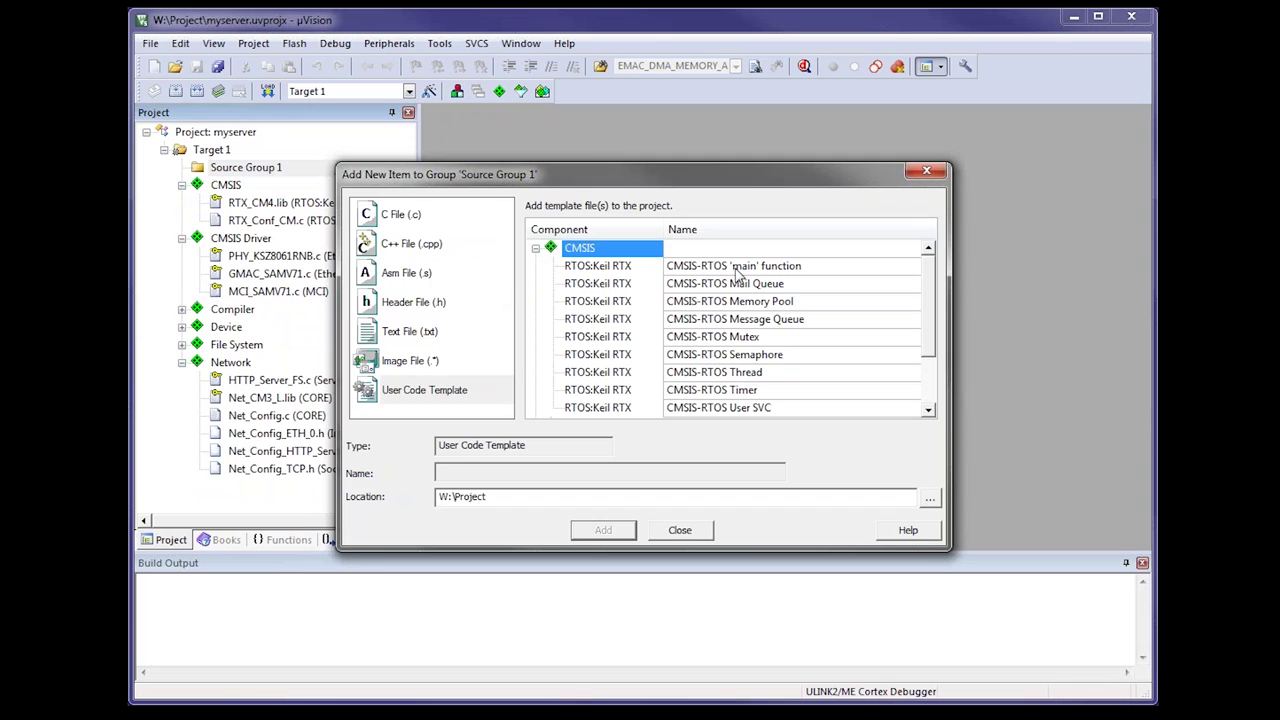
click(598, 266)
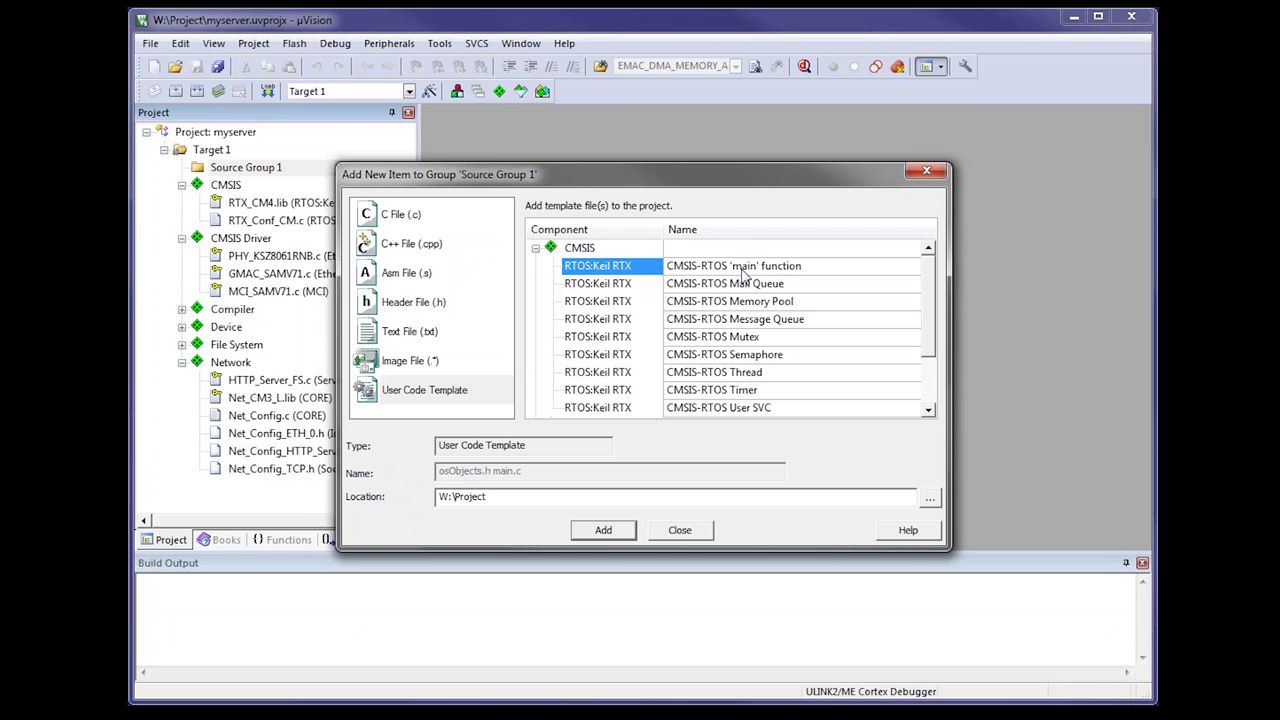
click(601, 533)
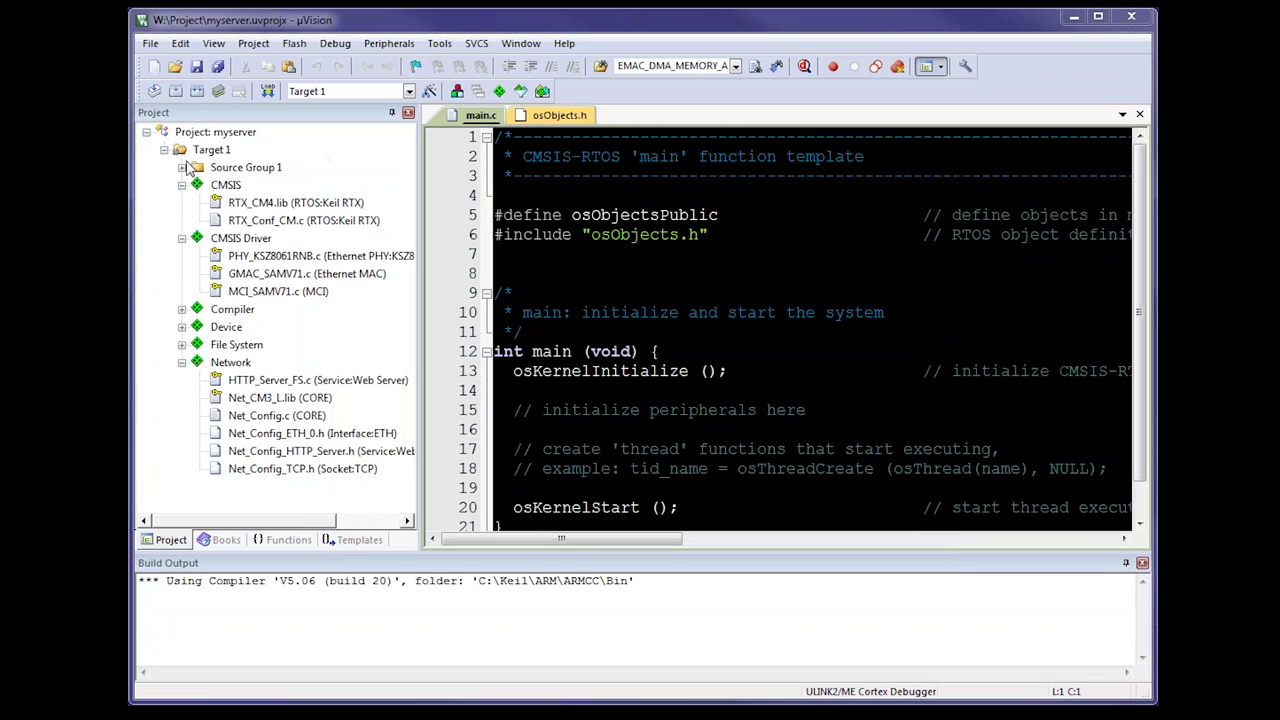
Add the Web Server's HTTP Server CGI user code template, HTTP_Server_CGI.c, to Source Group 1.
click(184, 165)
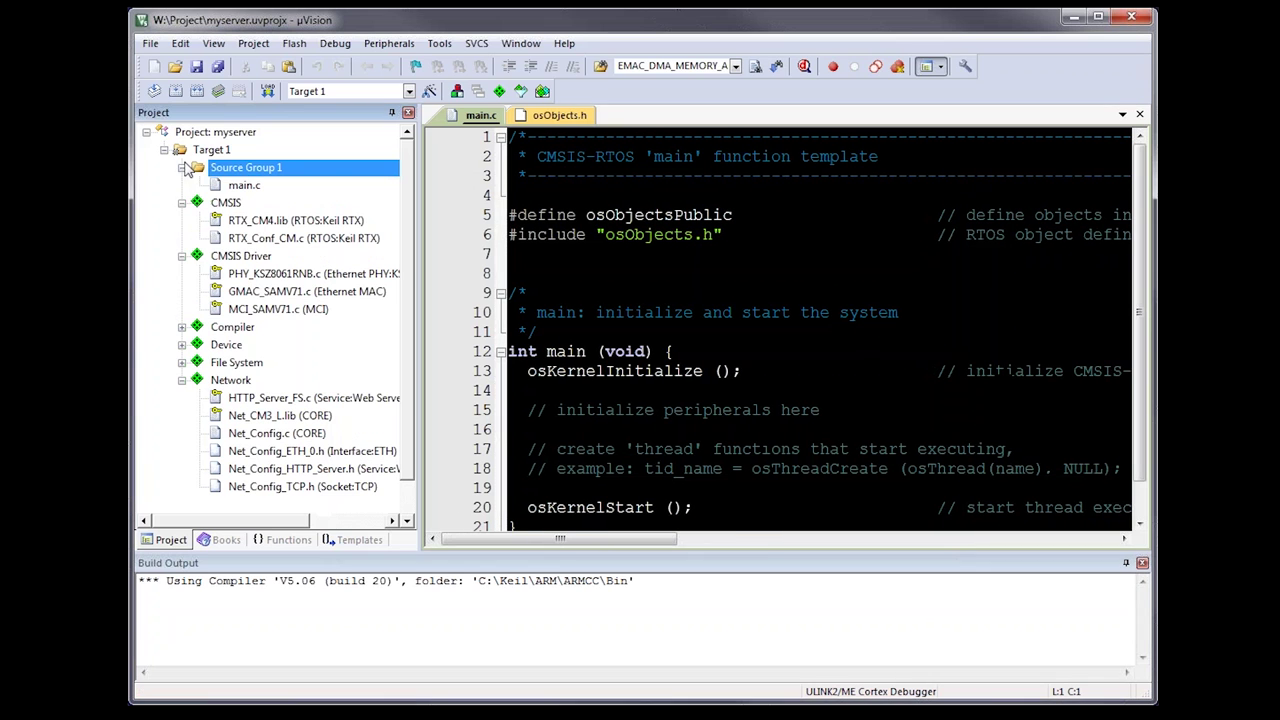
right_click(279, 176)
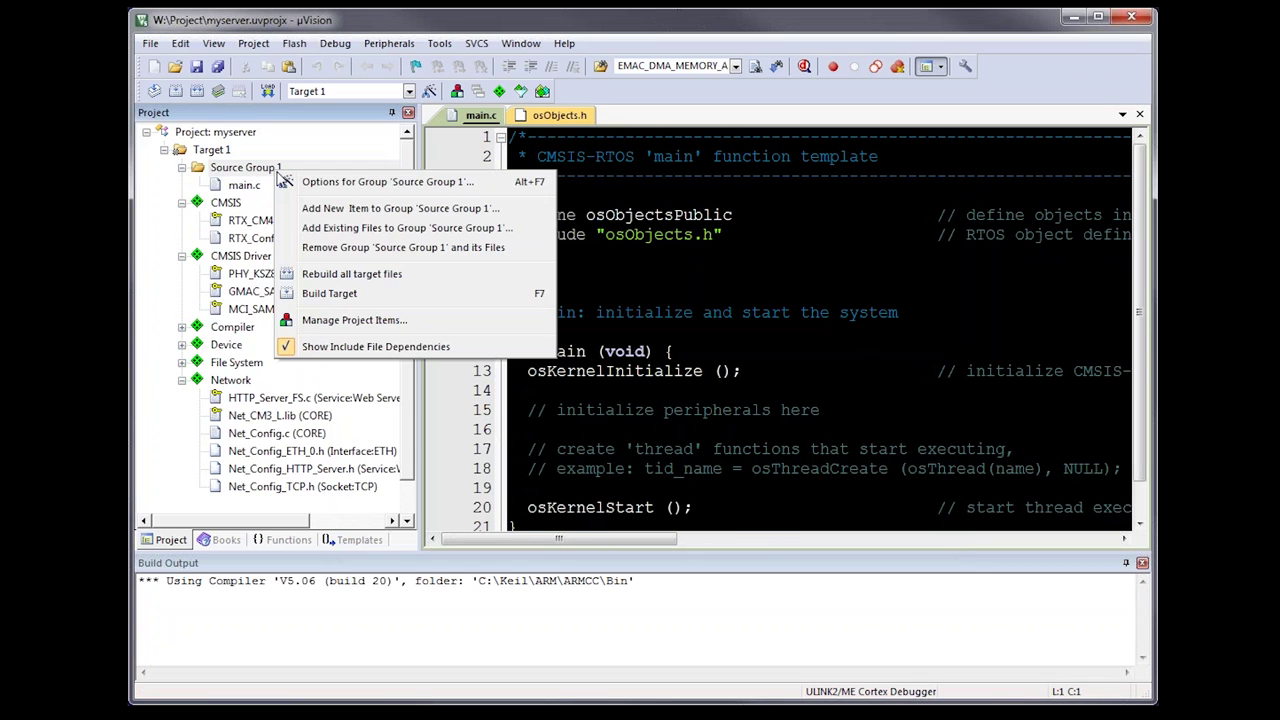
click(352, 207)
click(443, 390)
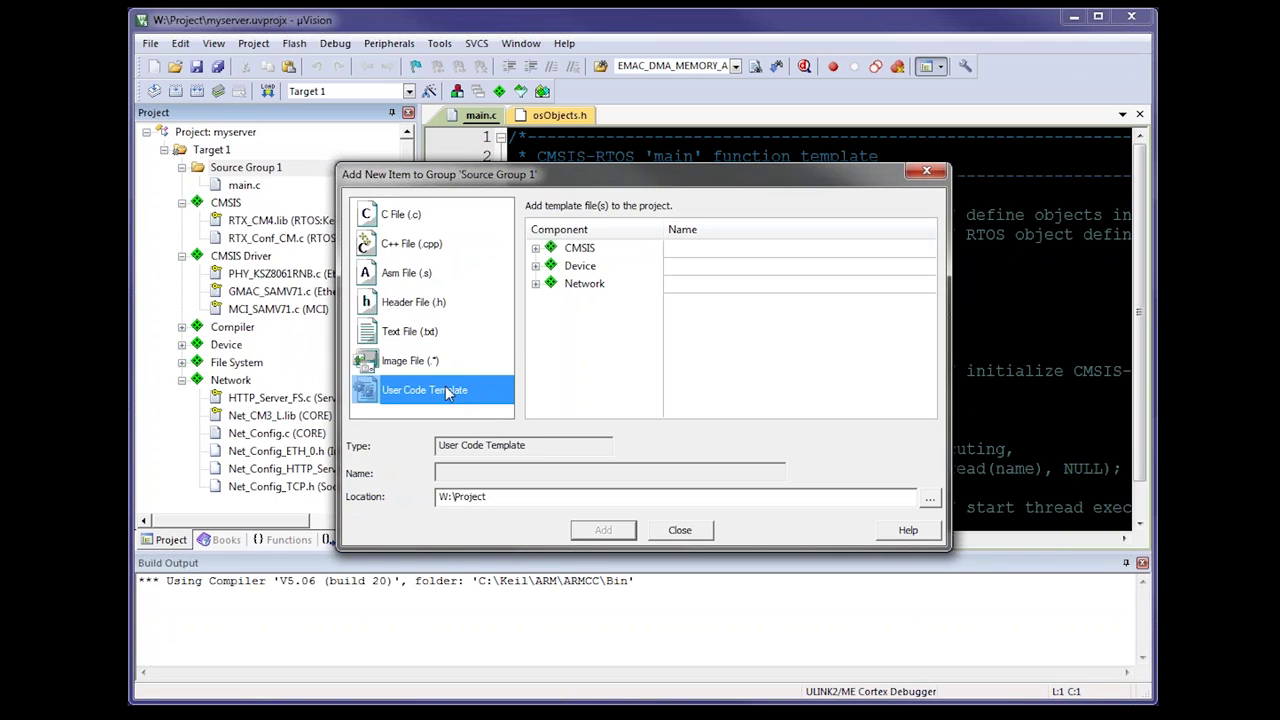
click(536, 284)
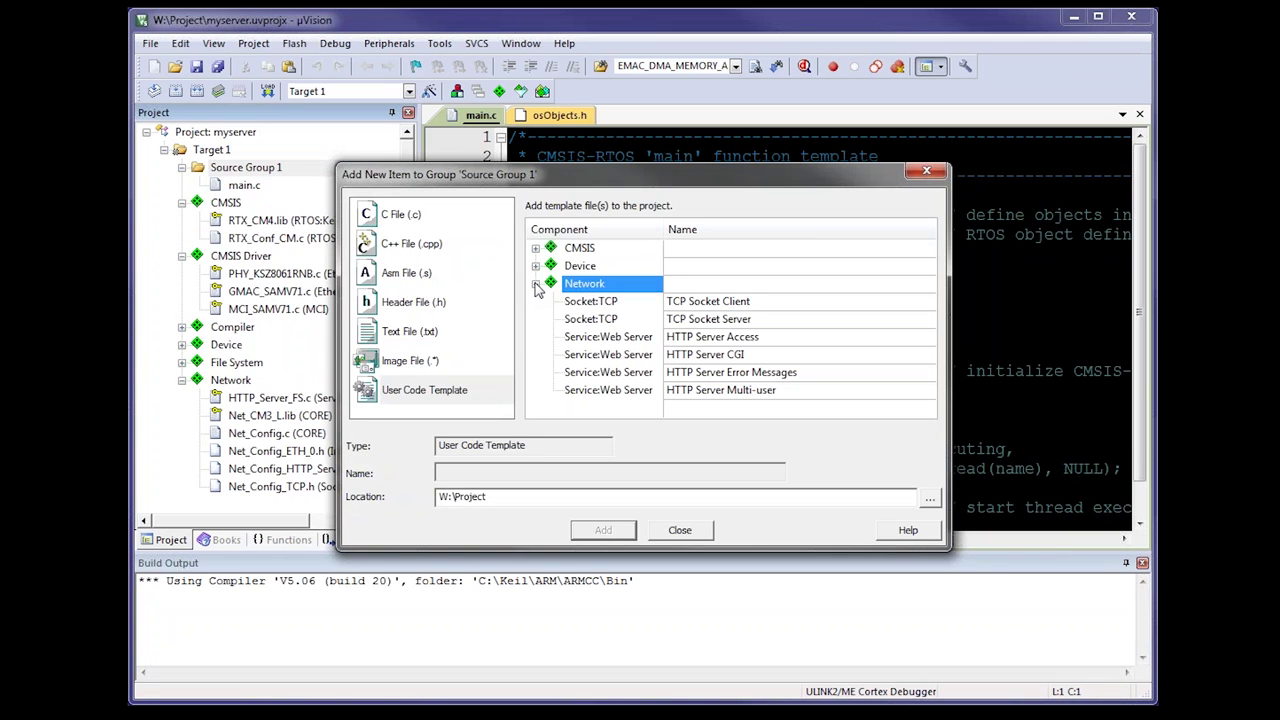
click(629, 357)
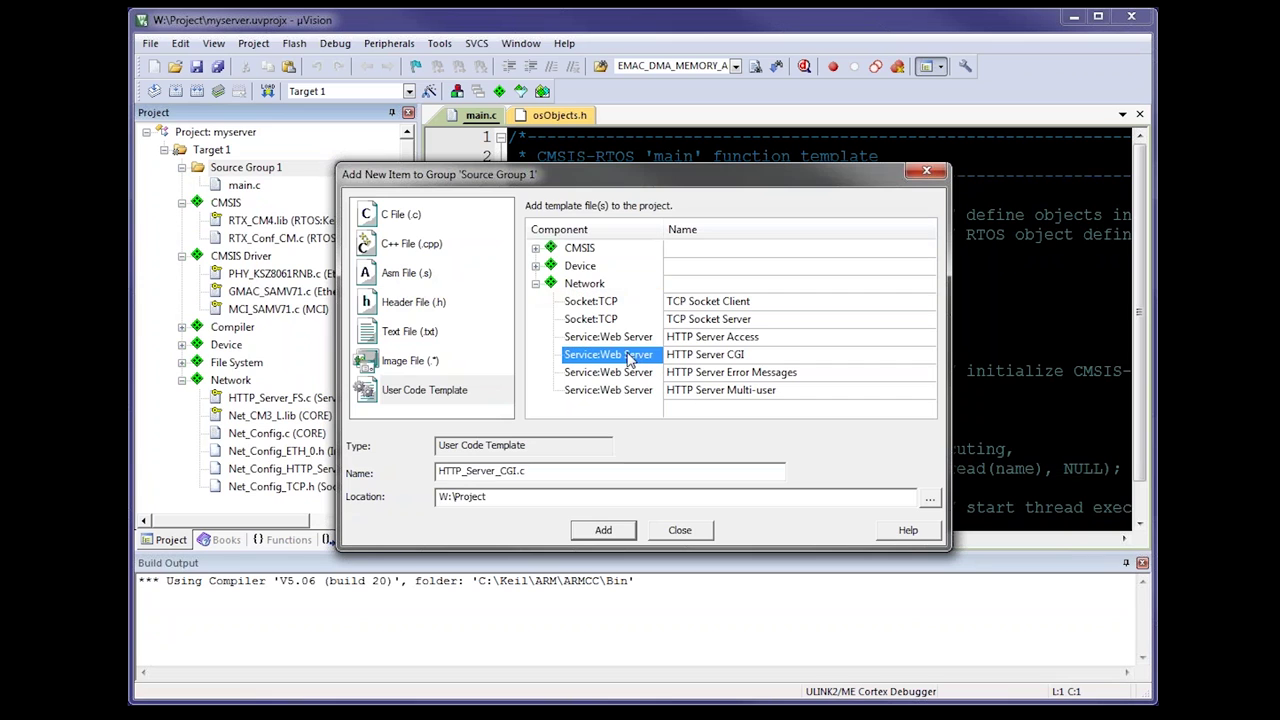
click(603, 530)
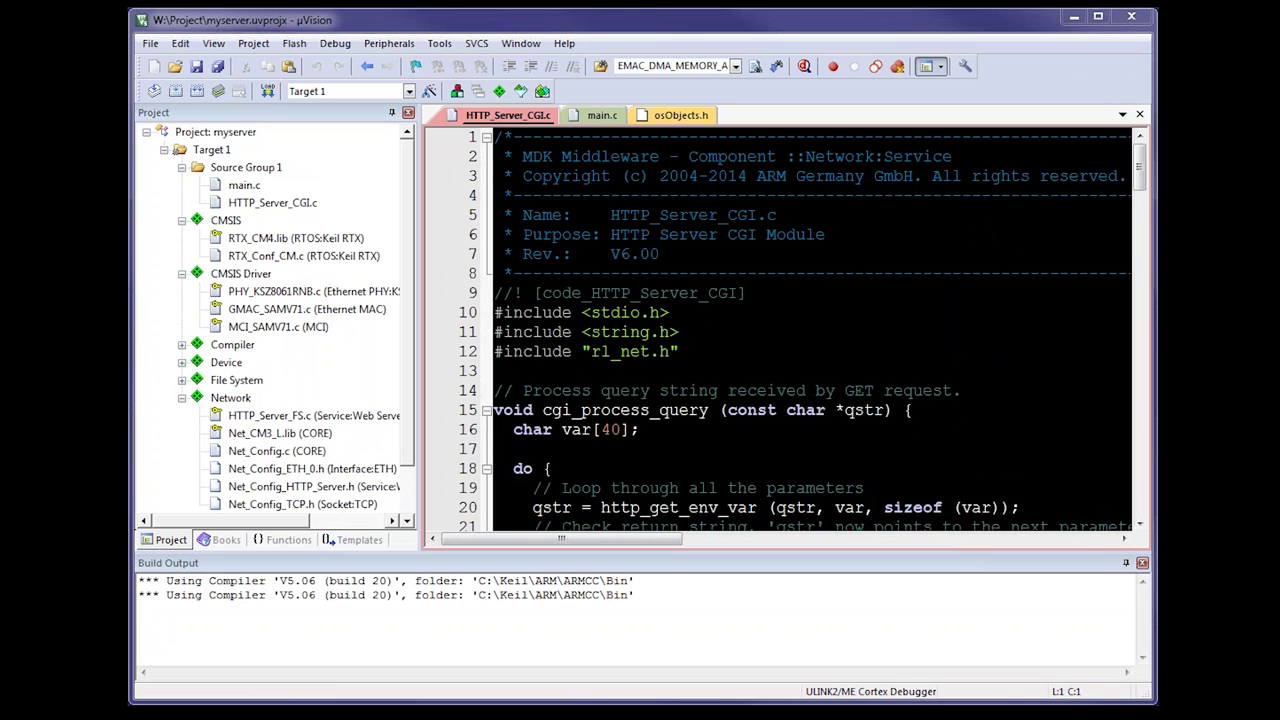
Open the Network component's documentation in the browser, examine the HTTP Web Server topics including AJAX Programming, and close it.
right_click(245, 399)
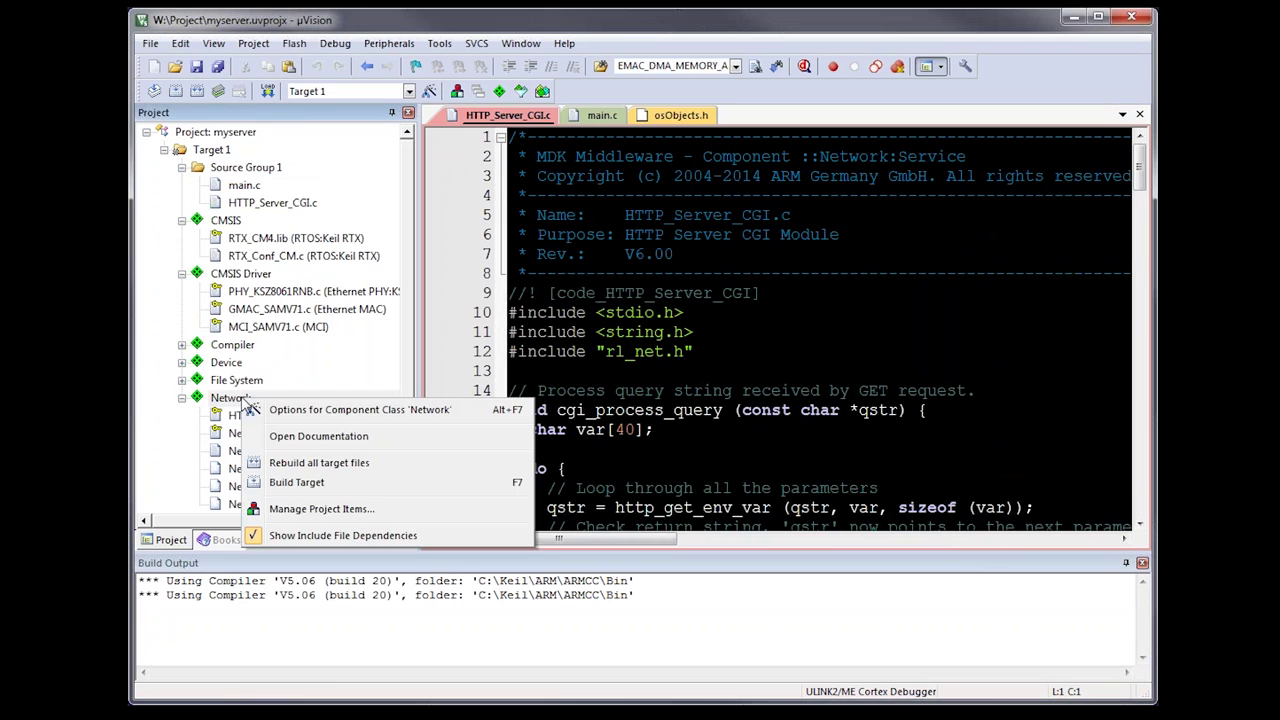
click(302, 437)
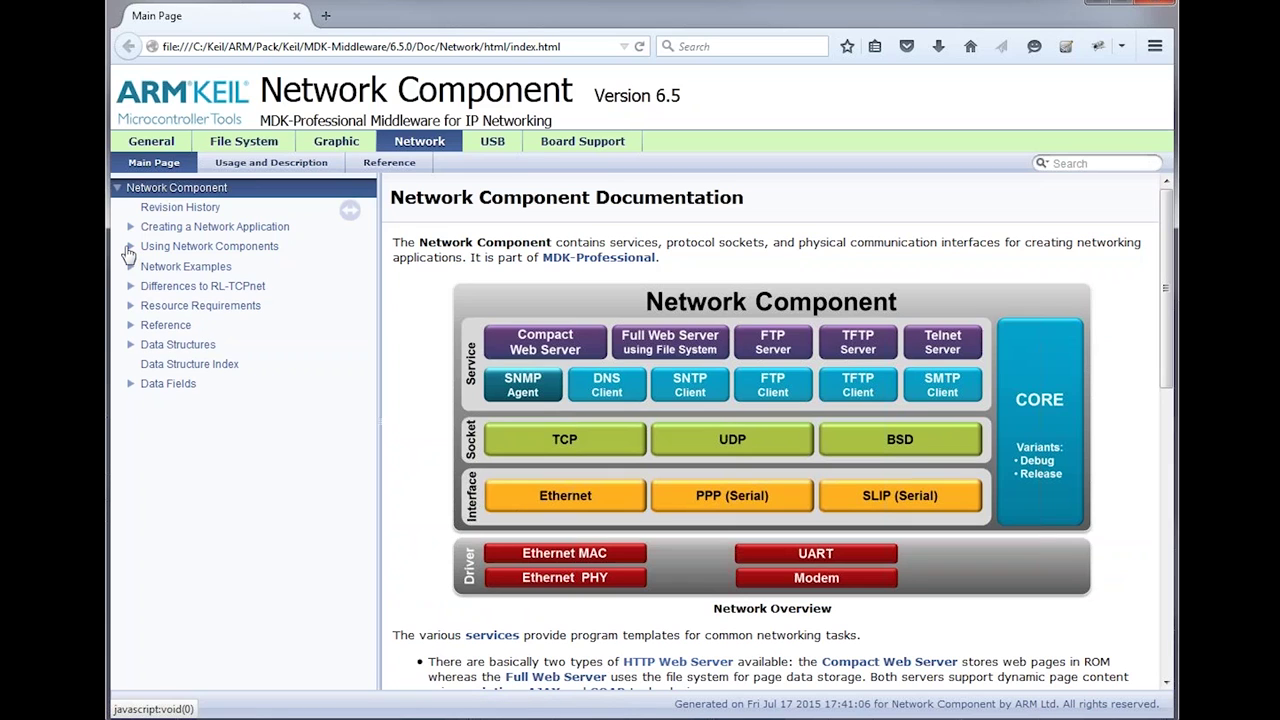
click(130, 246)
click(131, 324)
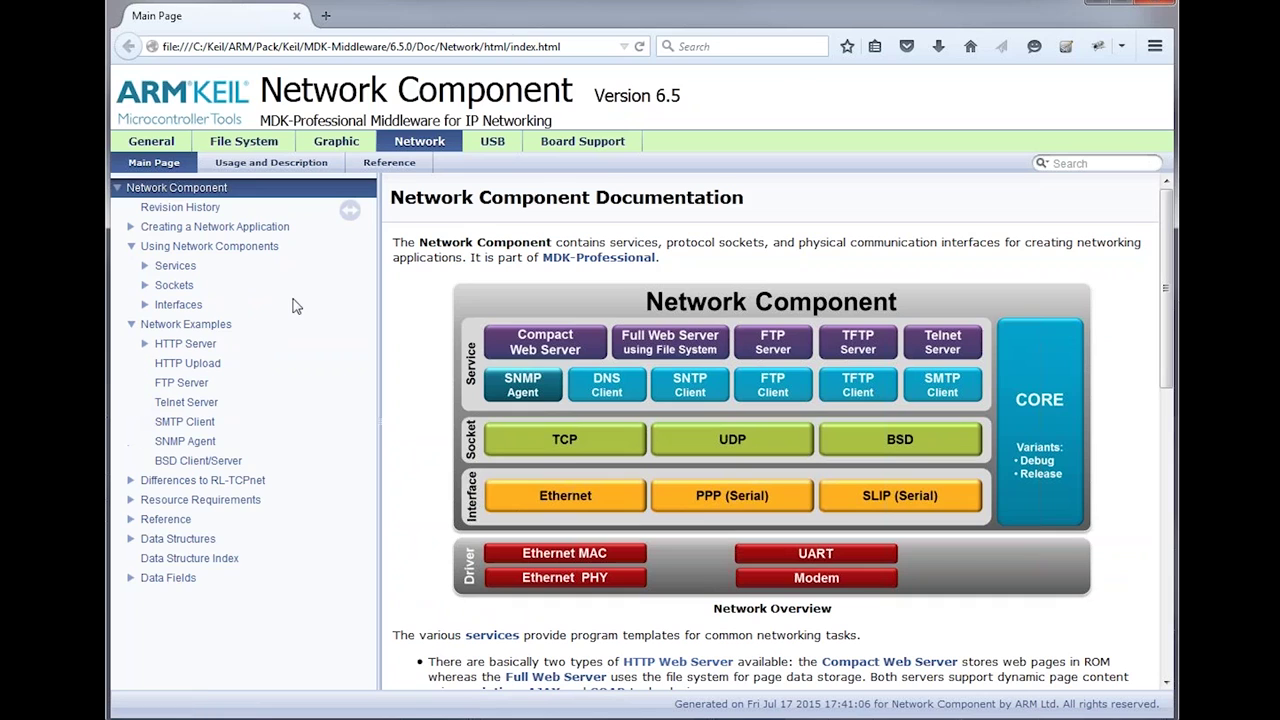
click(145, 265)
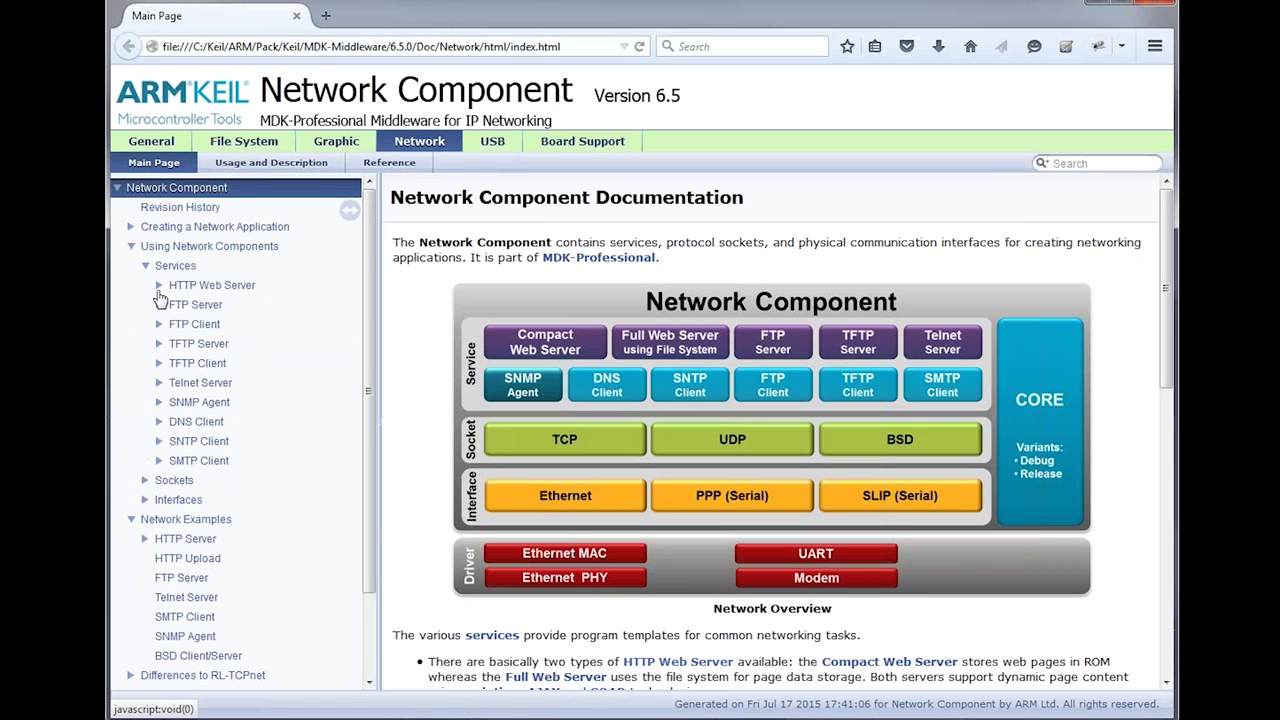
click(158, 286)
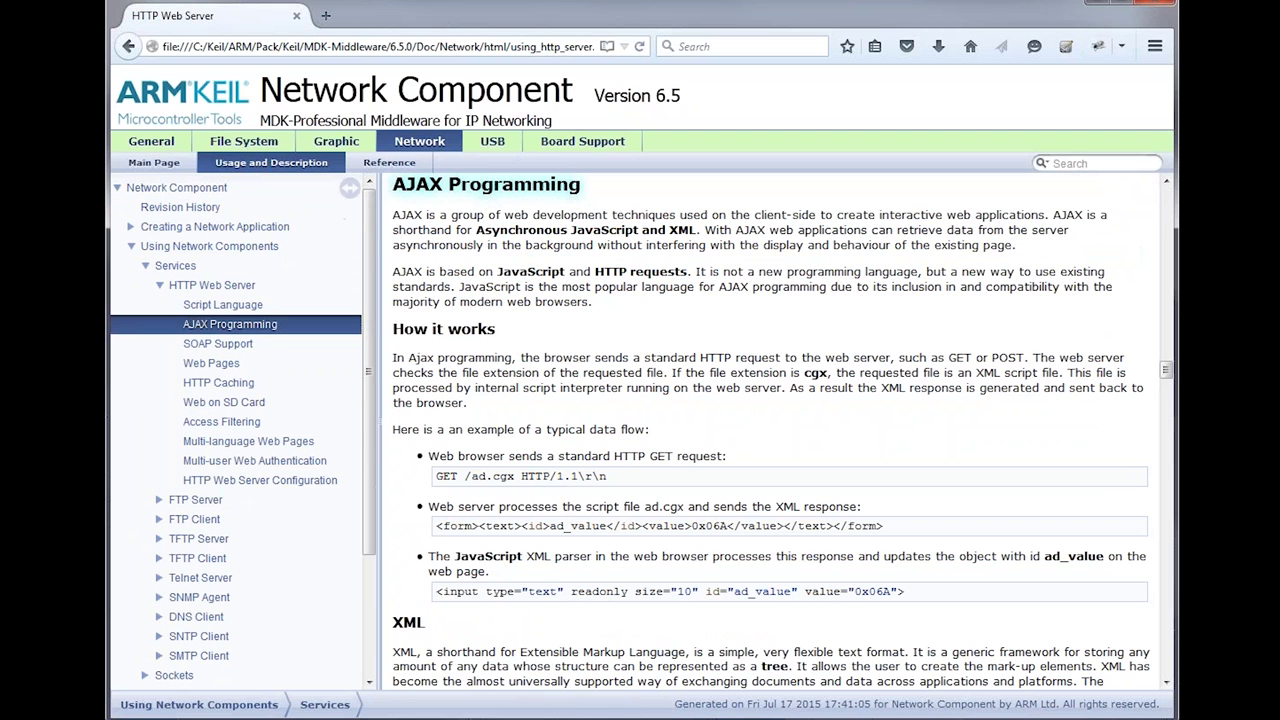
click(1160, 8)
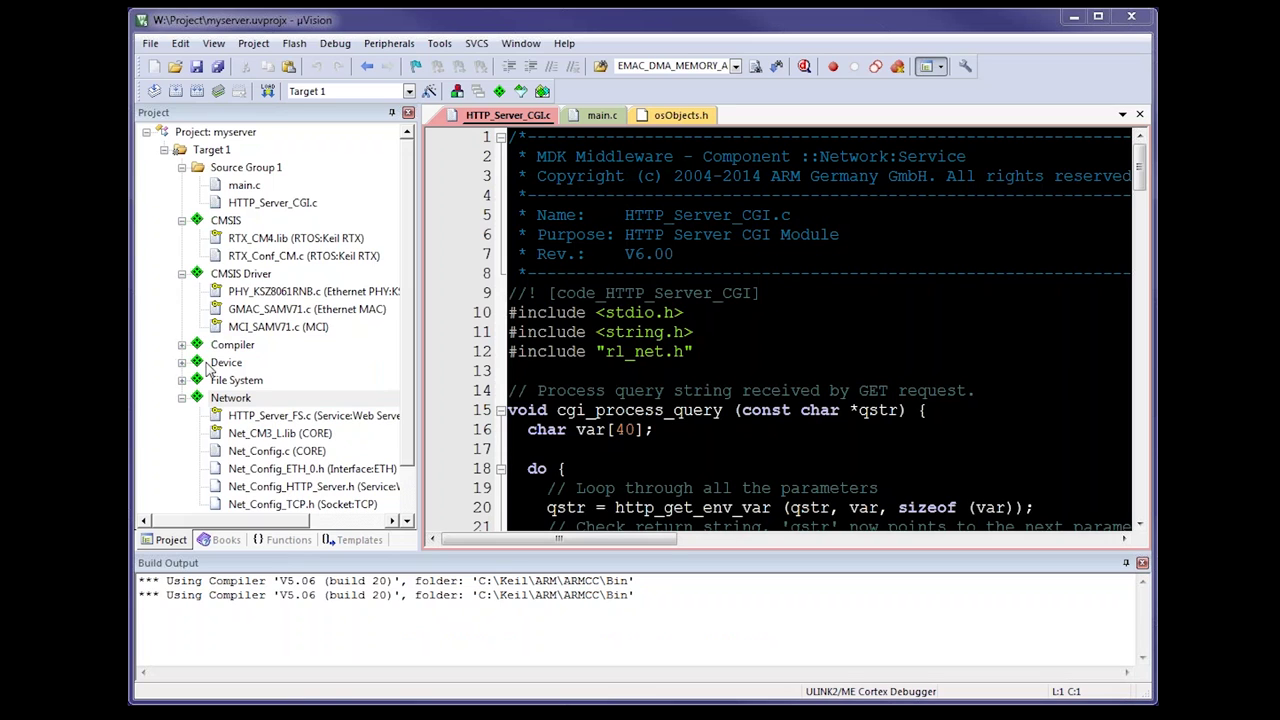
Collapse the Network group and open the Device group's RTE_Device.h in the Configuration Wizard.
click(184, 398)
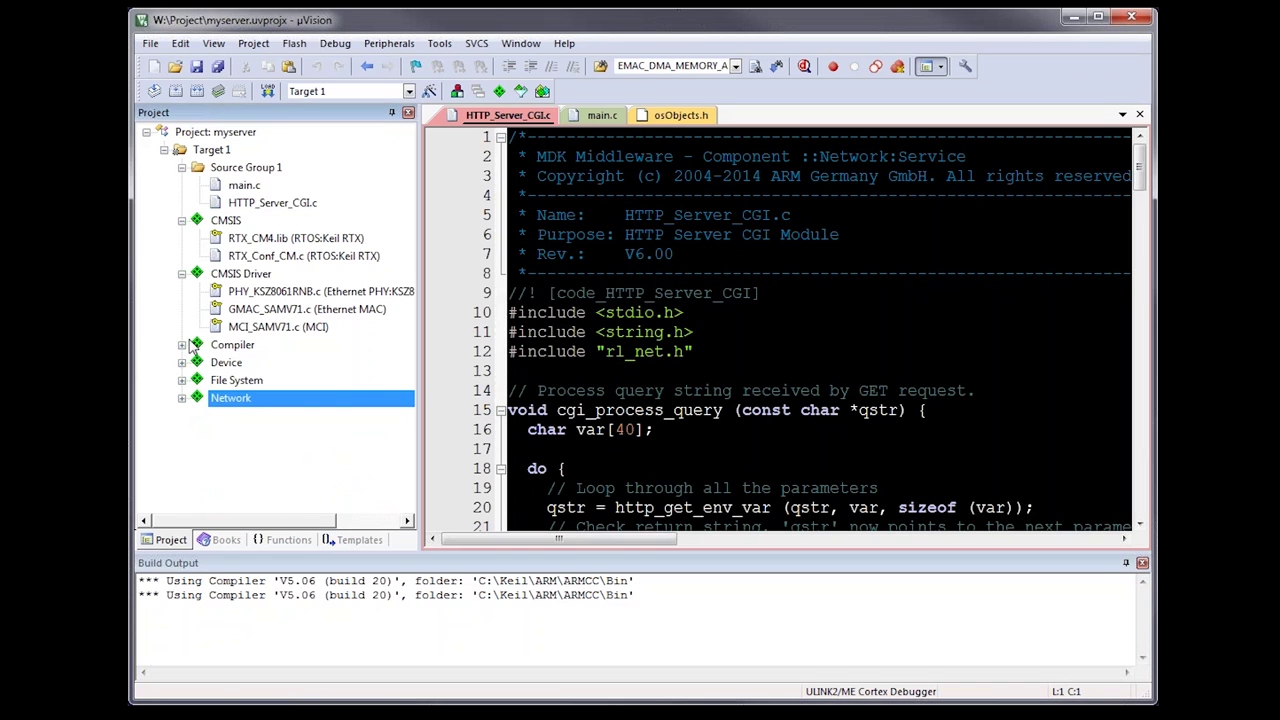
click(184, 363)
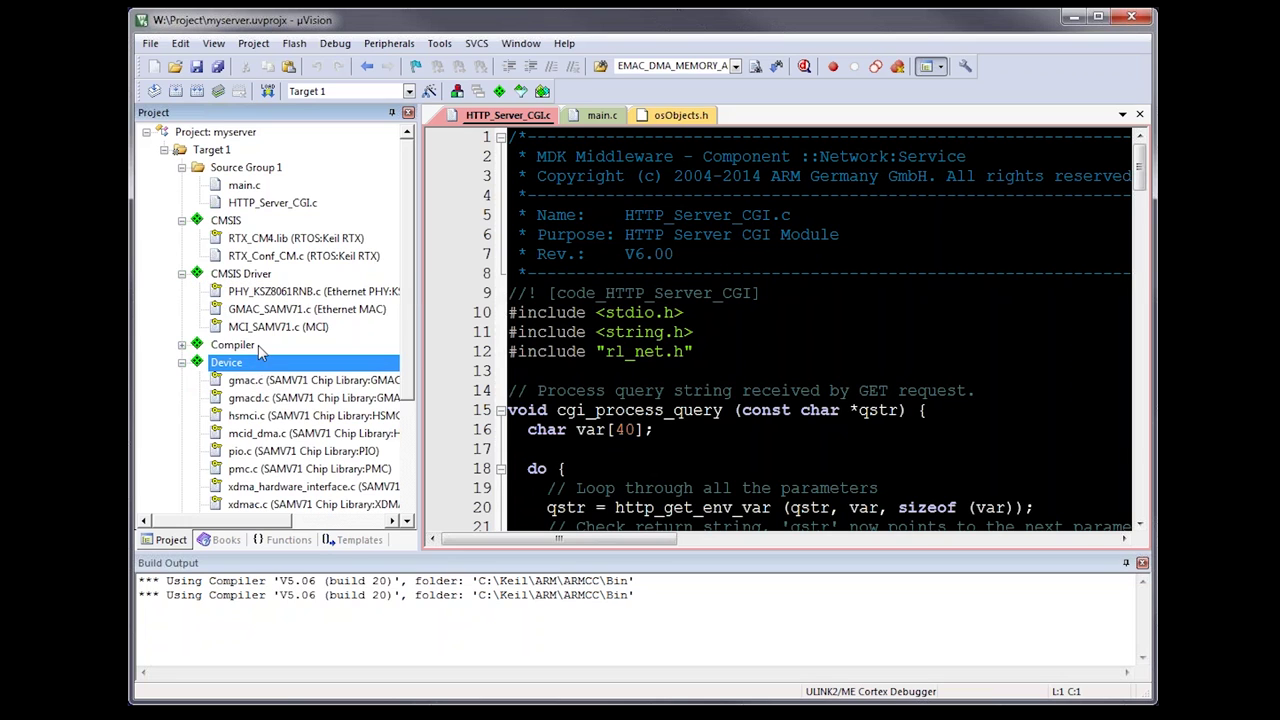
scroll(258, 375, down, 2)
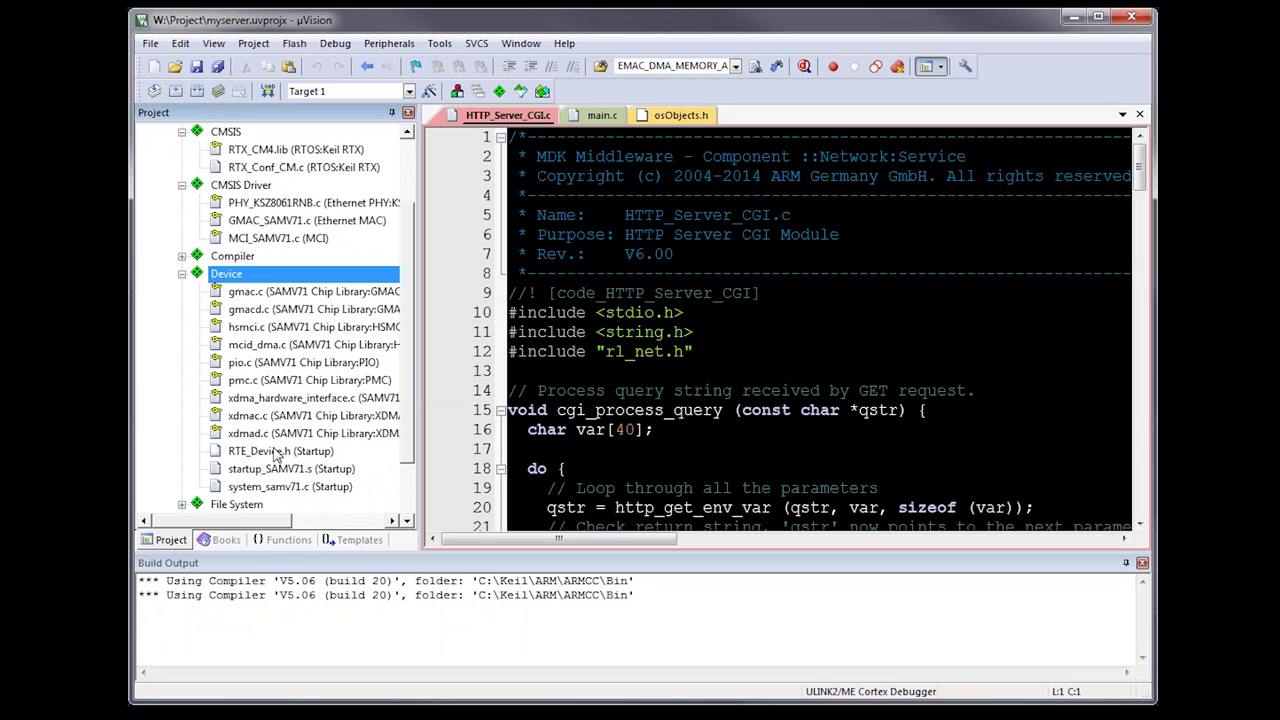
scroll(280, 403, up, 2)
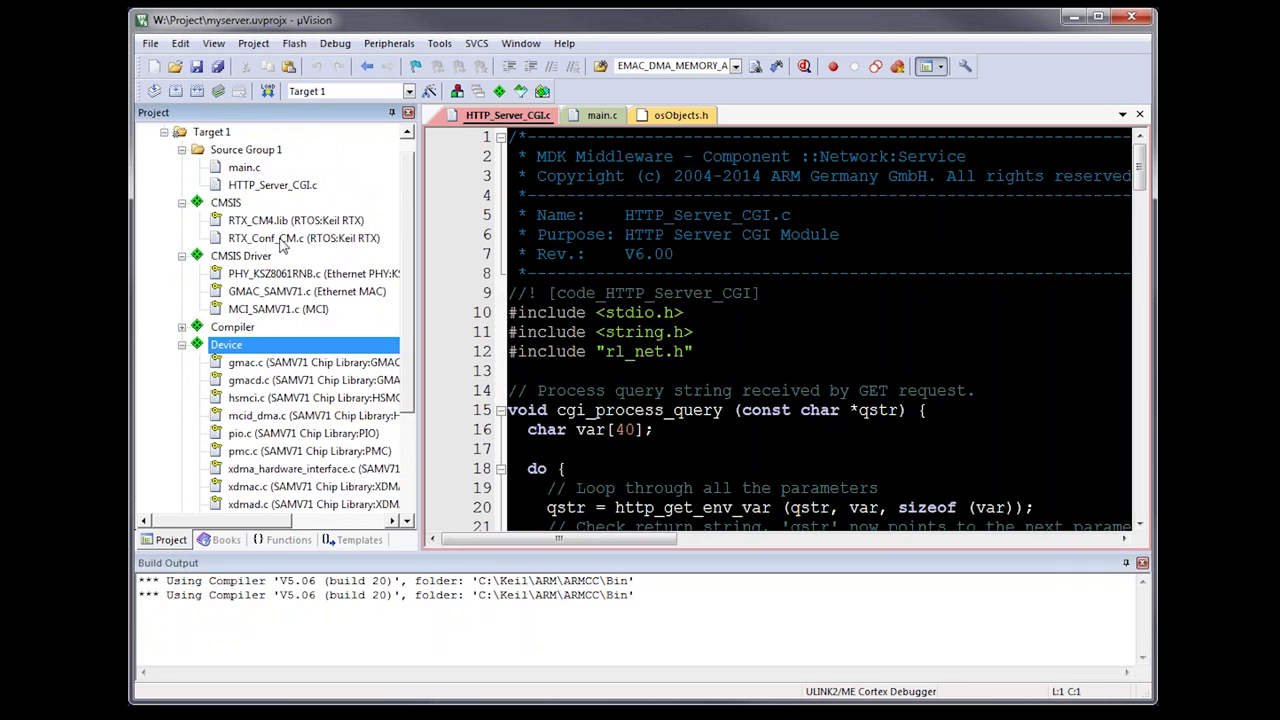
scroll(283, 245, down, 3)
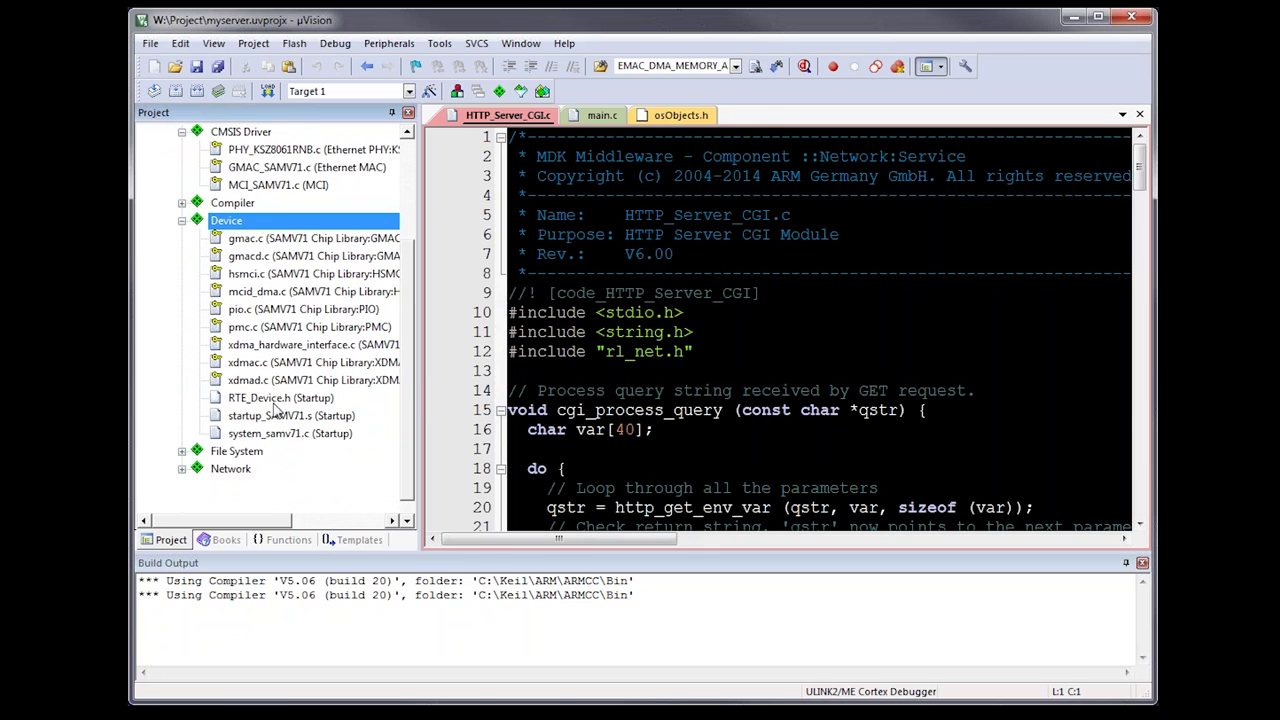
double_click(274, 402)
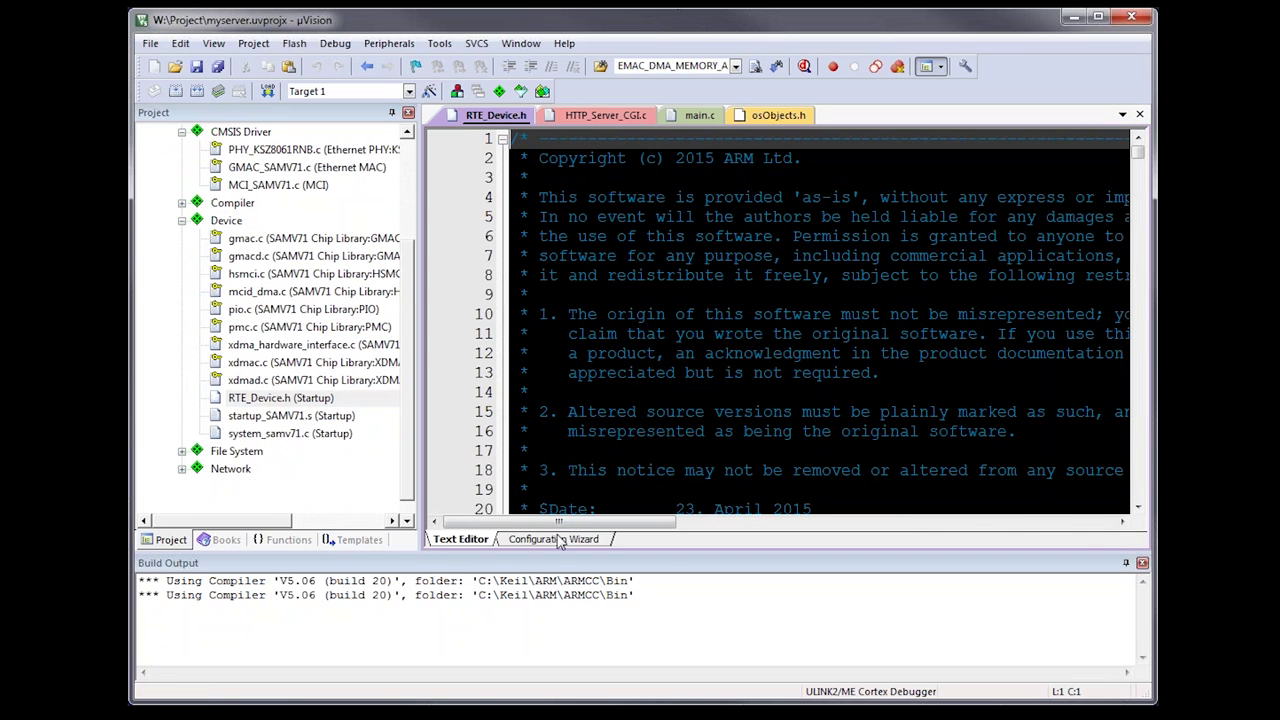
click(558, 541)
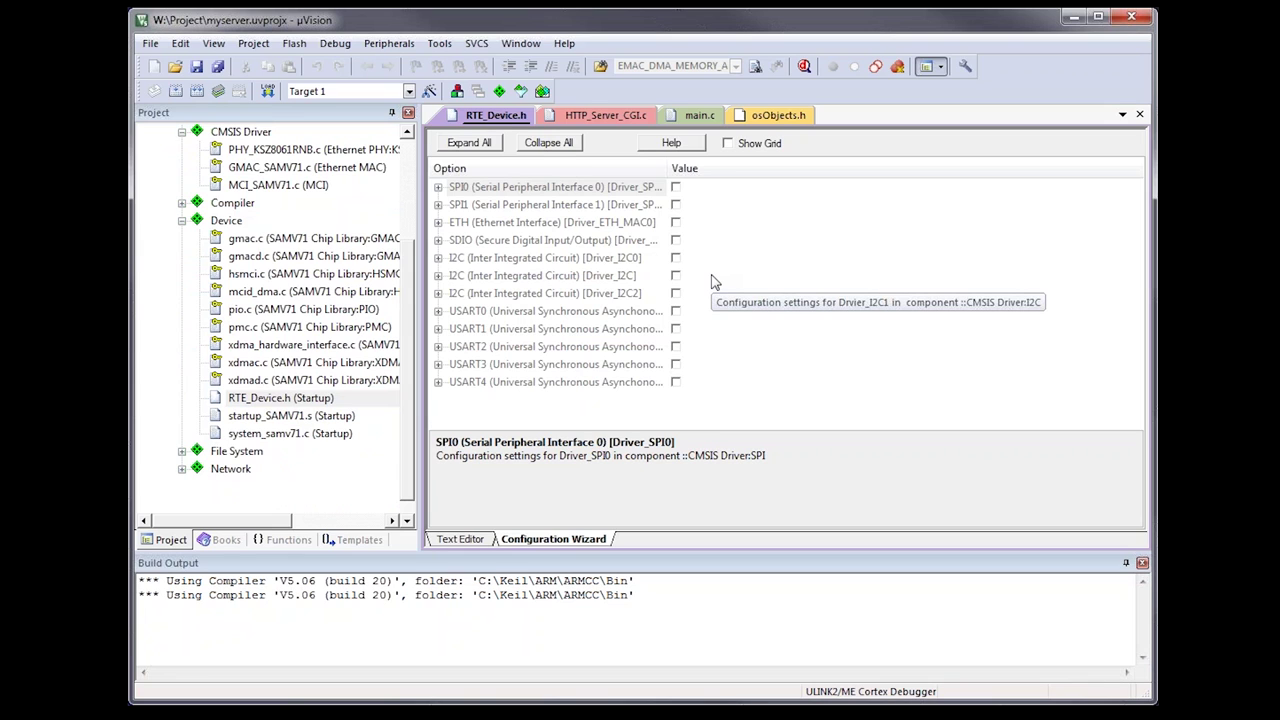
Enable the ETH (Ethernet Interface) driver Driver_ETH_MAC0 in RTE_Device.h, keeping RMII as its interface.
click(437, 224)
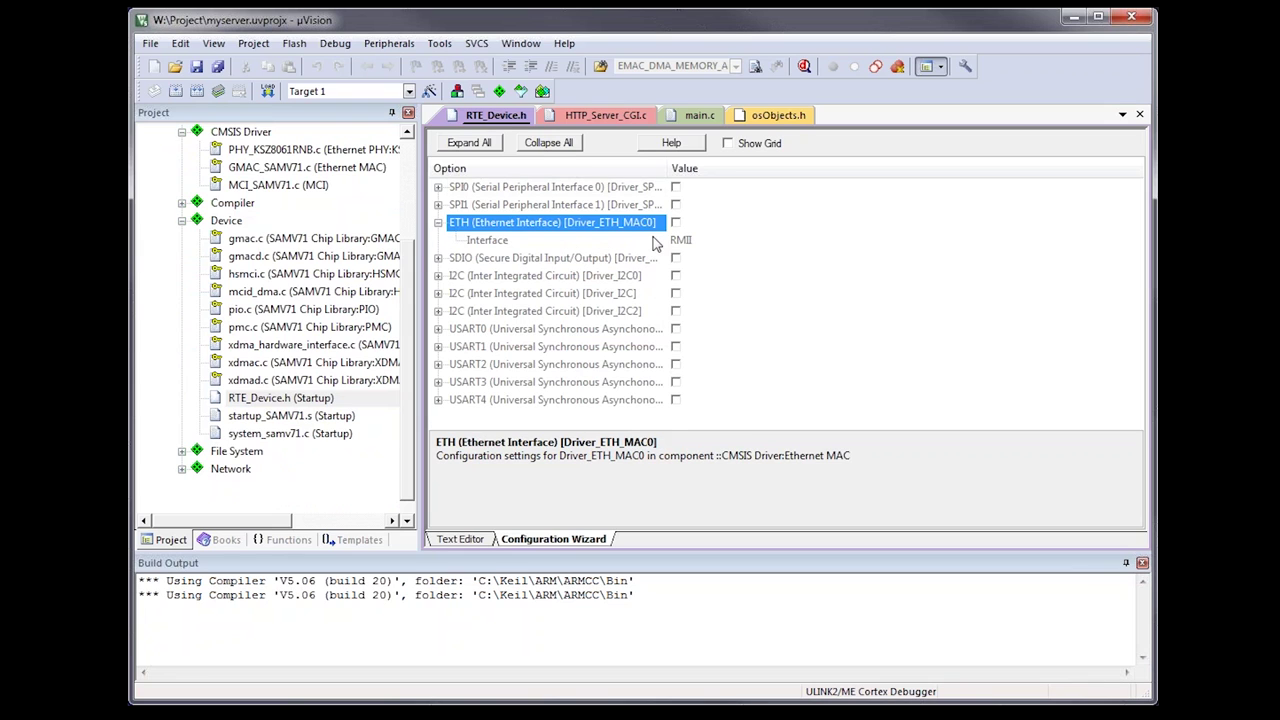
click(676, 224)
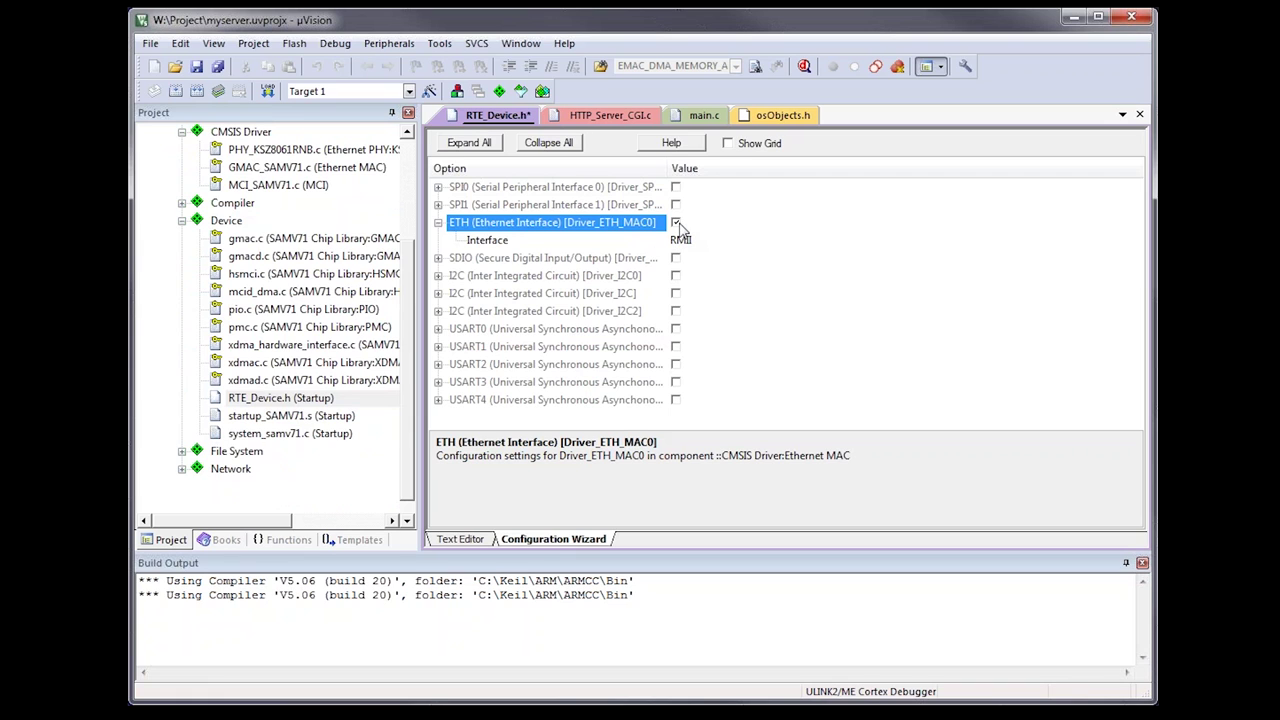
click(438, 258)
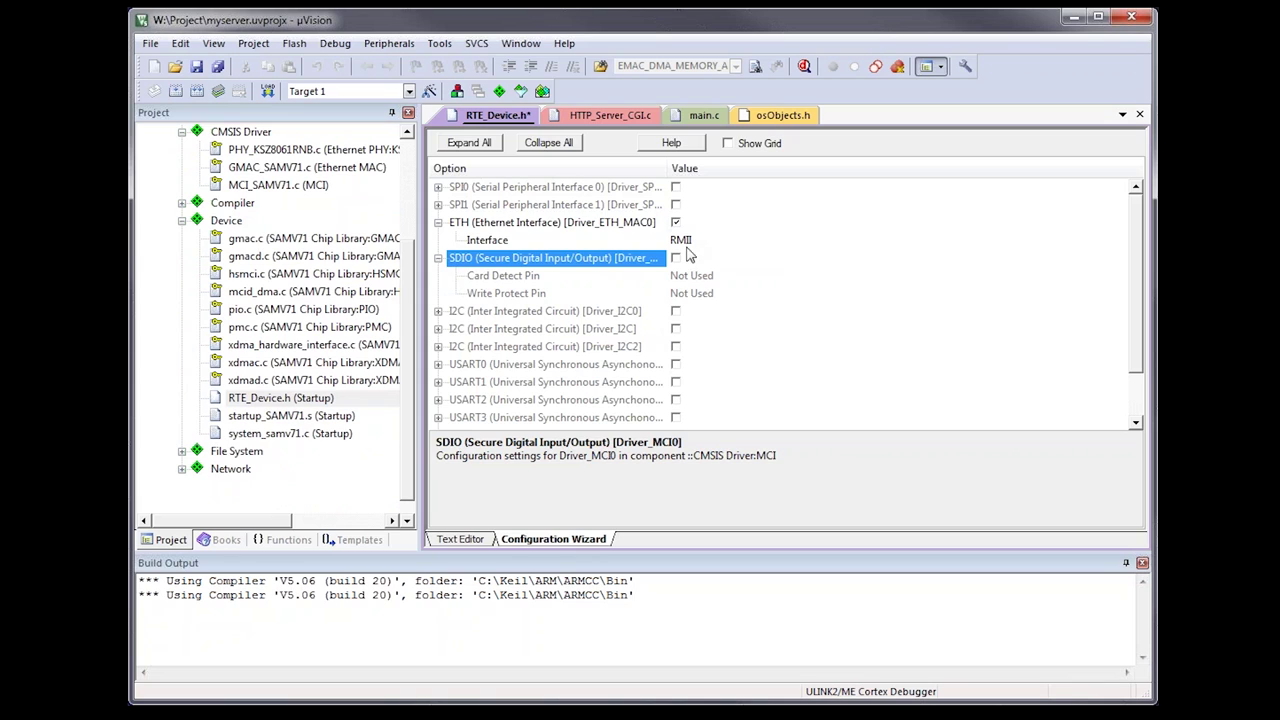
click(690, 241)
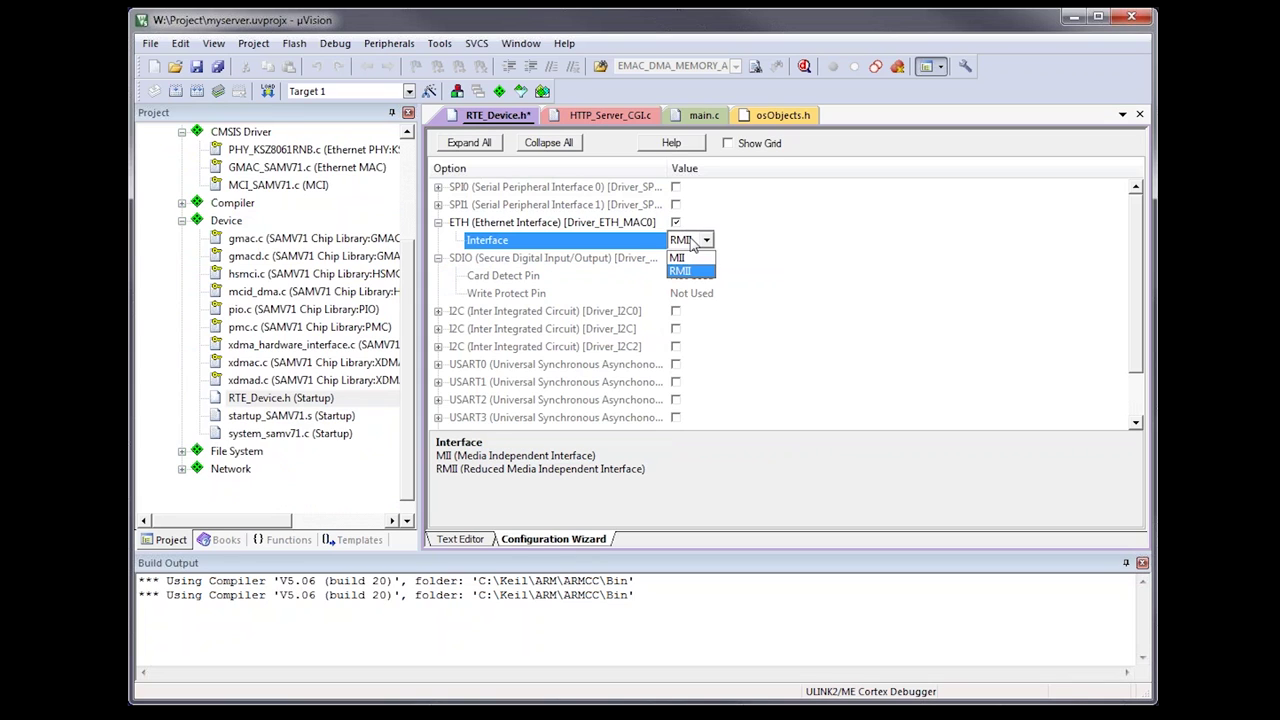
click(692, 244)
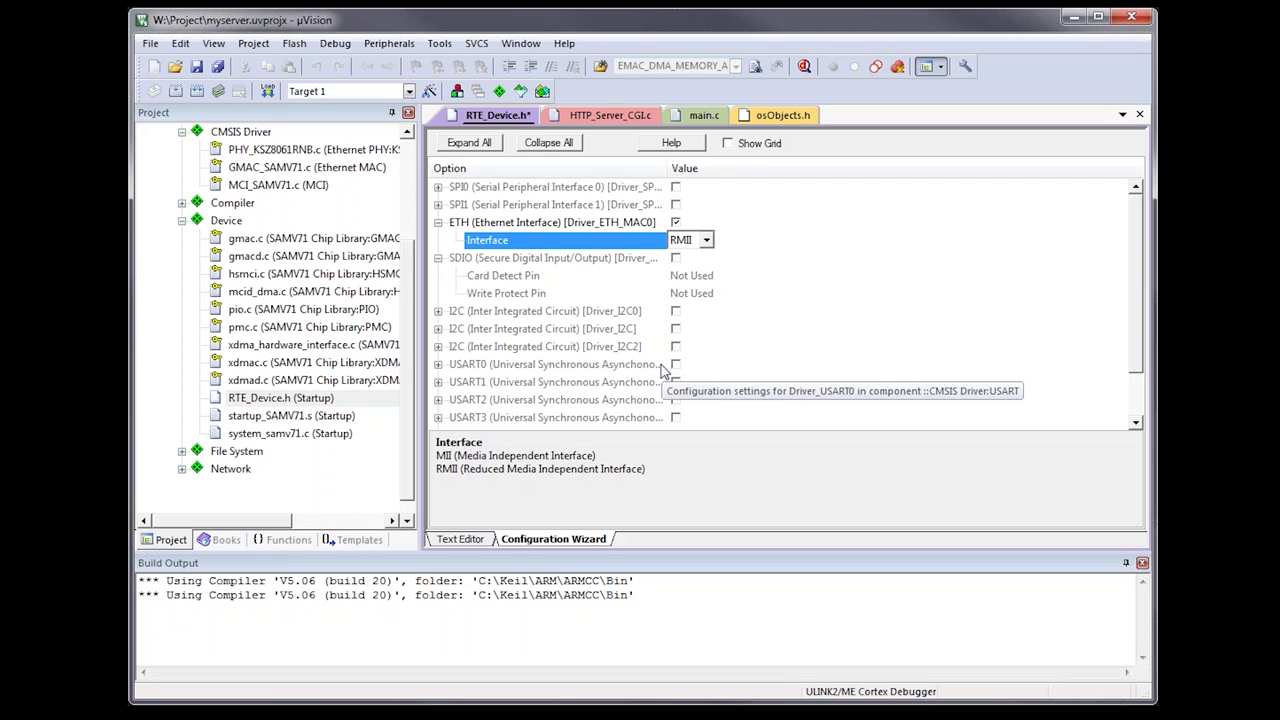
Enable the SDIO (Secure Digital Input/Output) driver Driver_MCI0, then save and close RTE_Device.h.
click(677, 259)
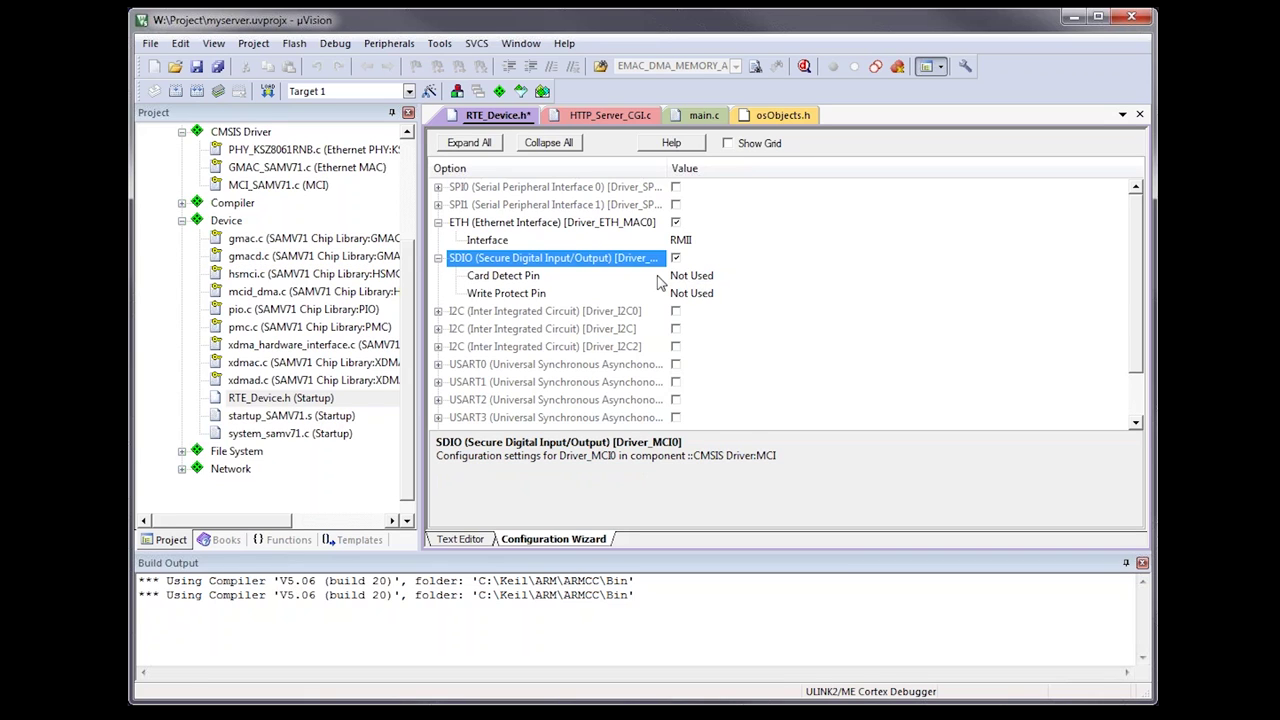
click(438, 222)
click(438, 240)
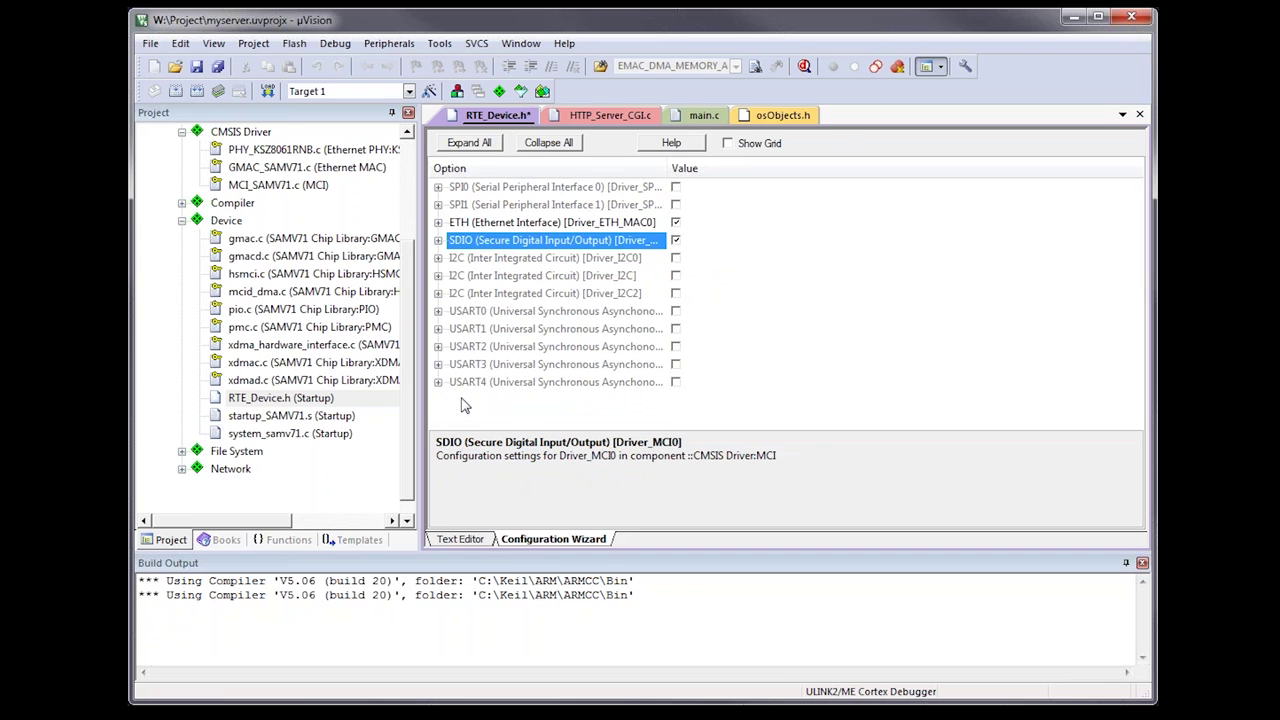
click(196, 66)
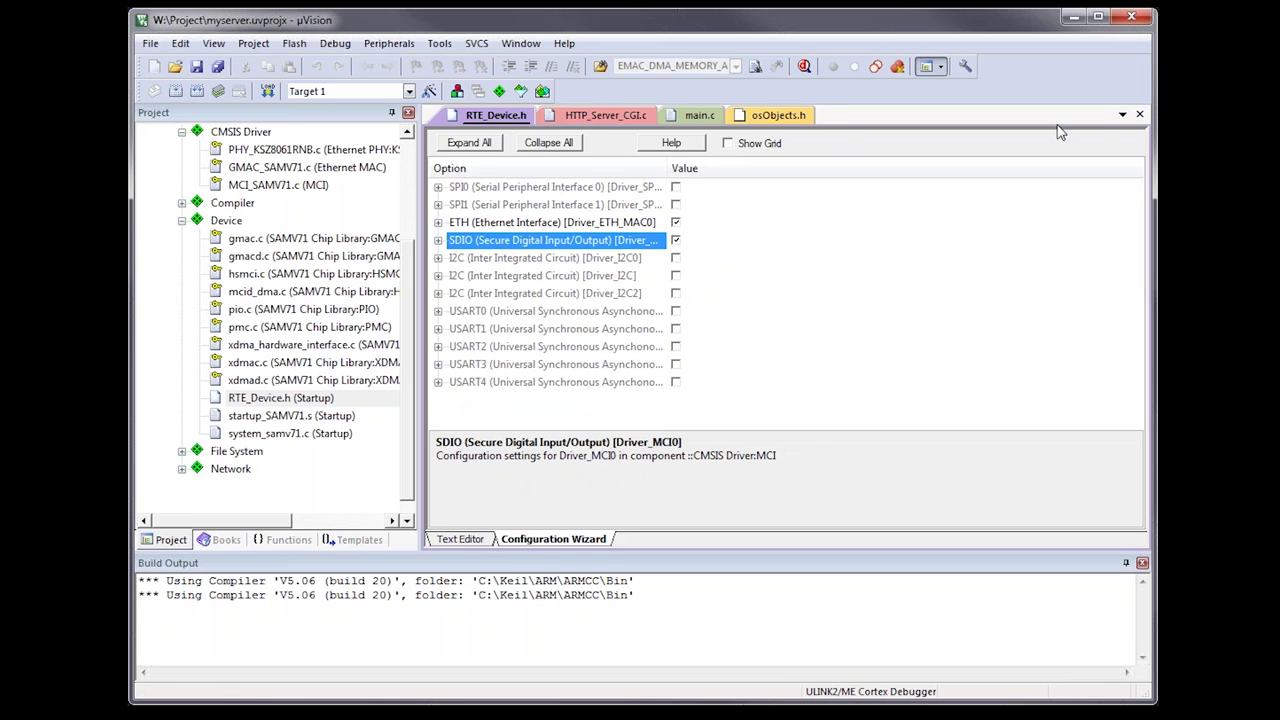
click(1139, 114)
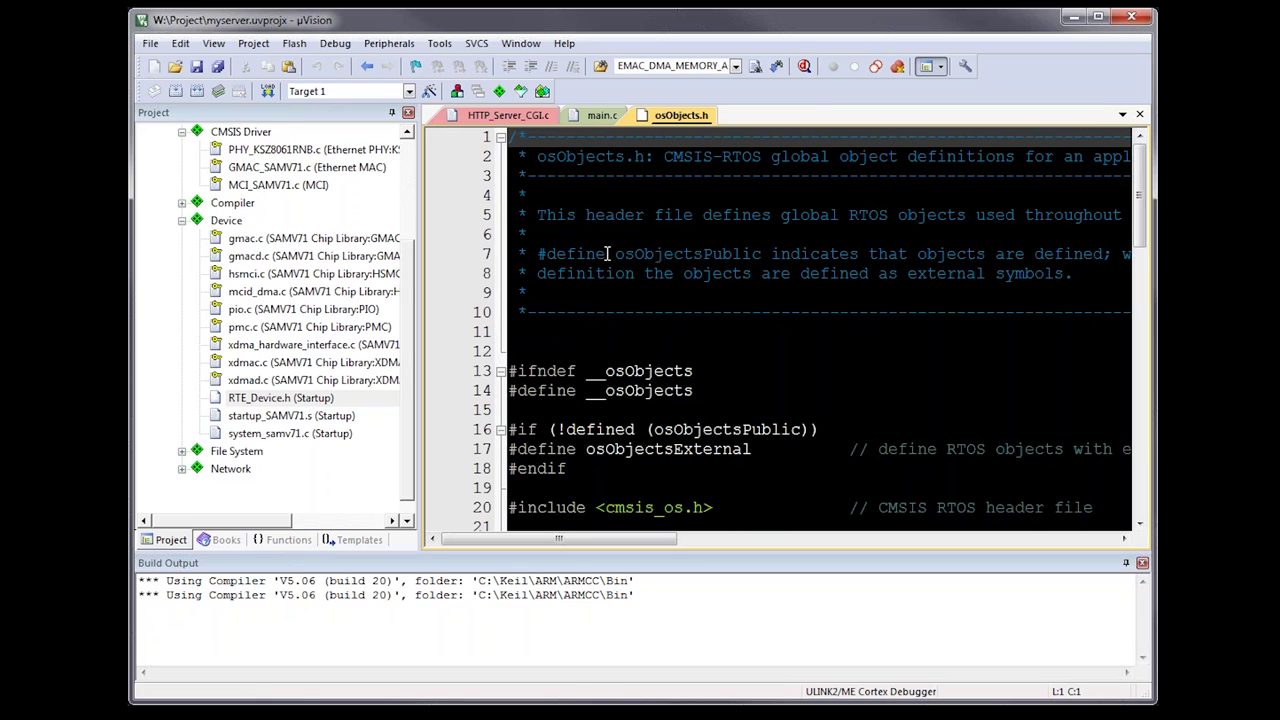
Open RTX_Conf_CM.c from the CMSIS group in the Configuration Wizard and set the main thread stack size to 2048 bytes.
scroll(410, 365, up, 3)
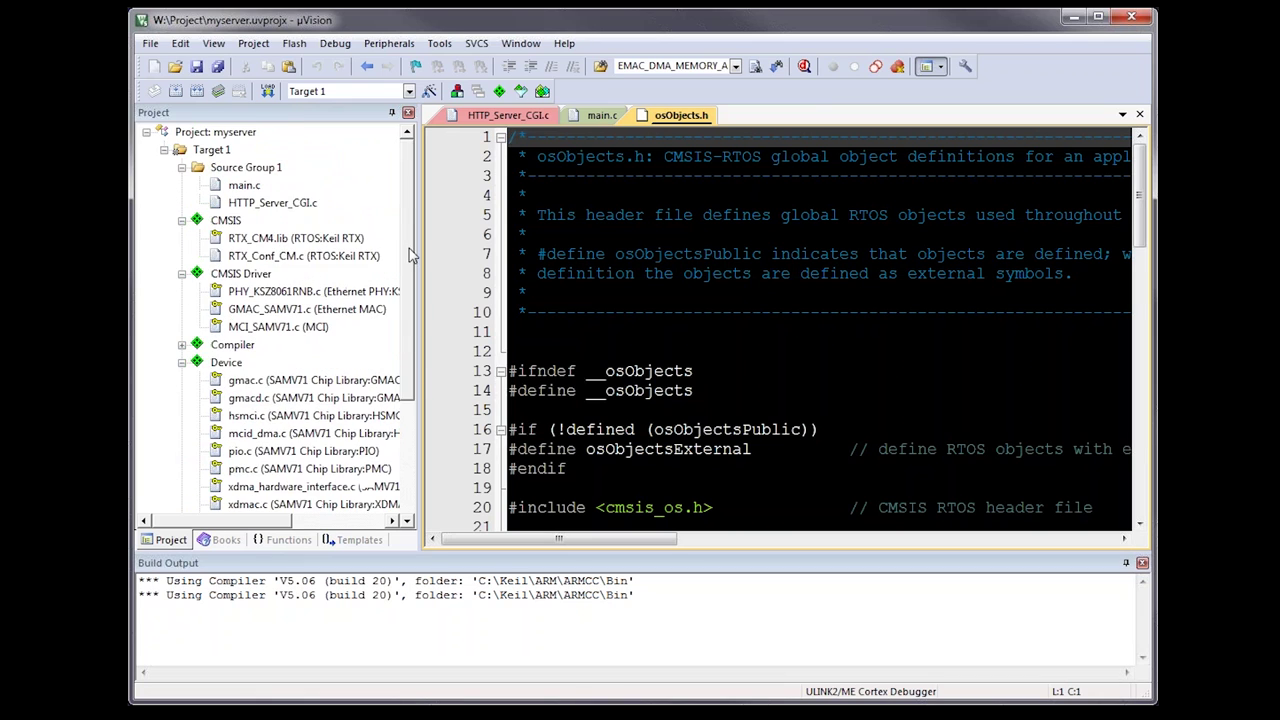
double_click(303, 256)
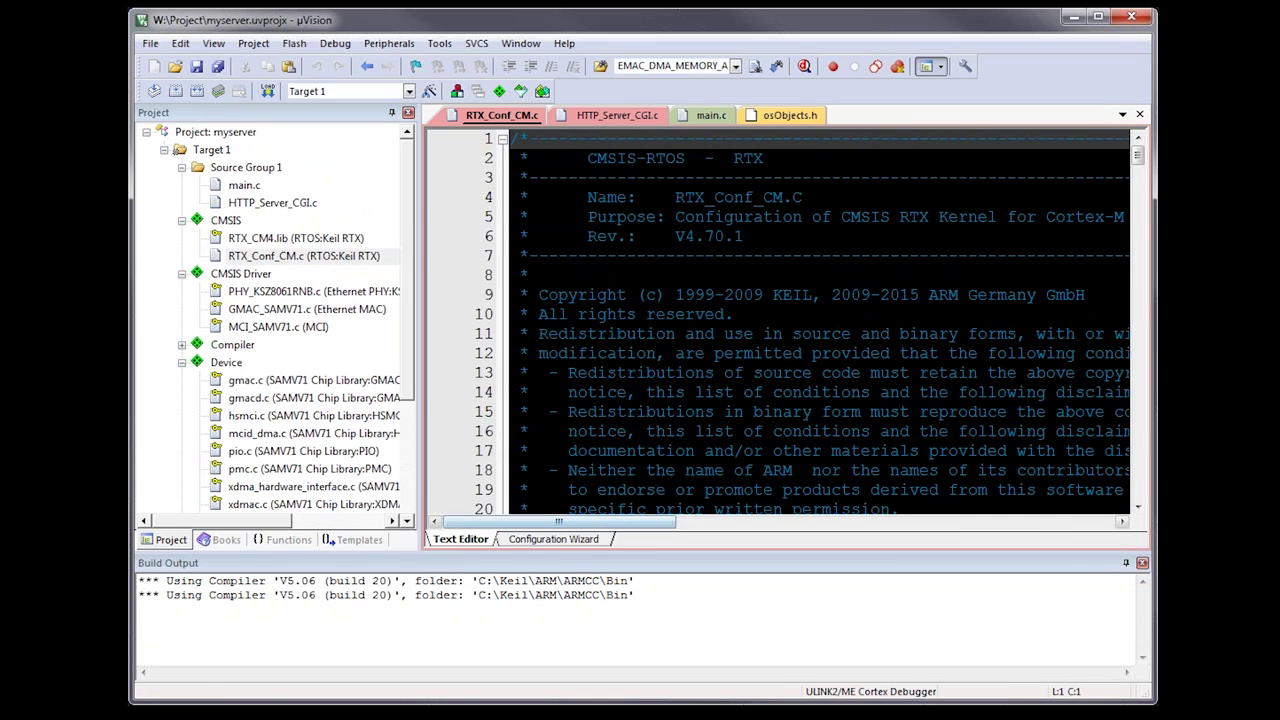
click(596, 539)
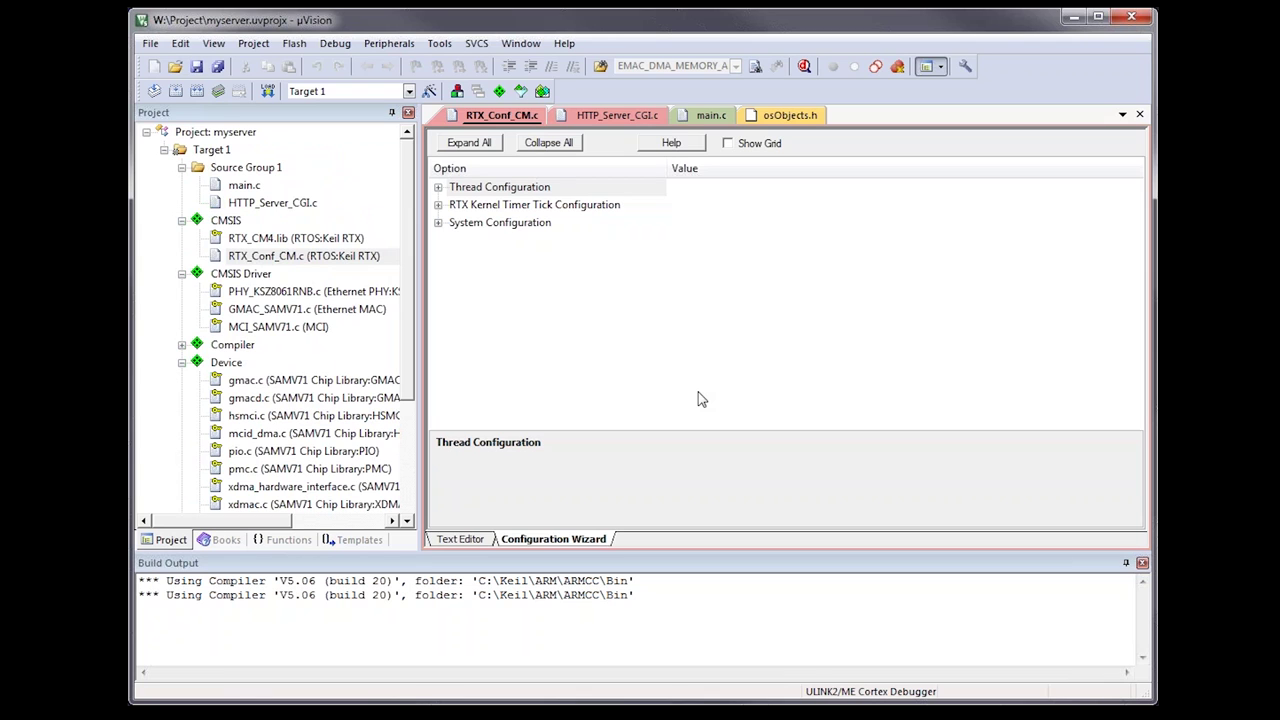
click(466, 142)
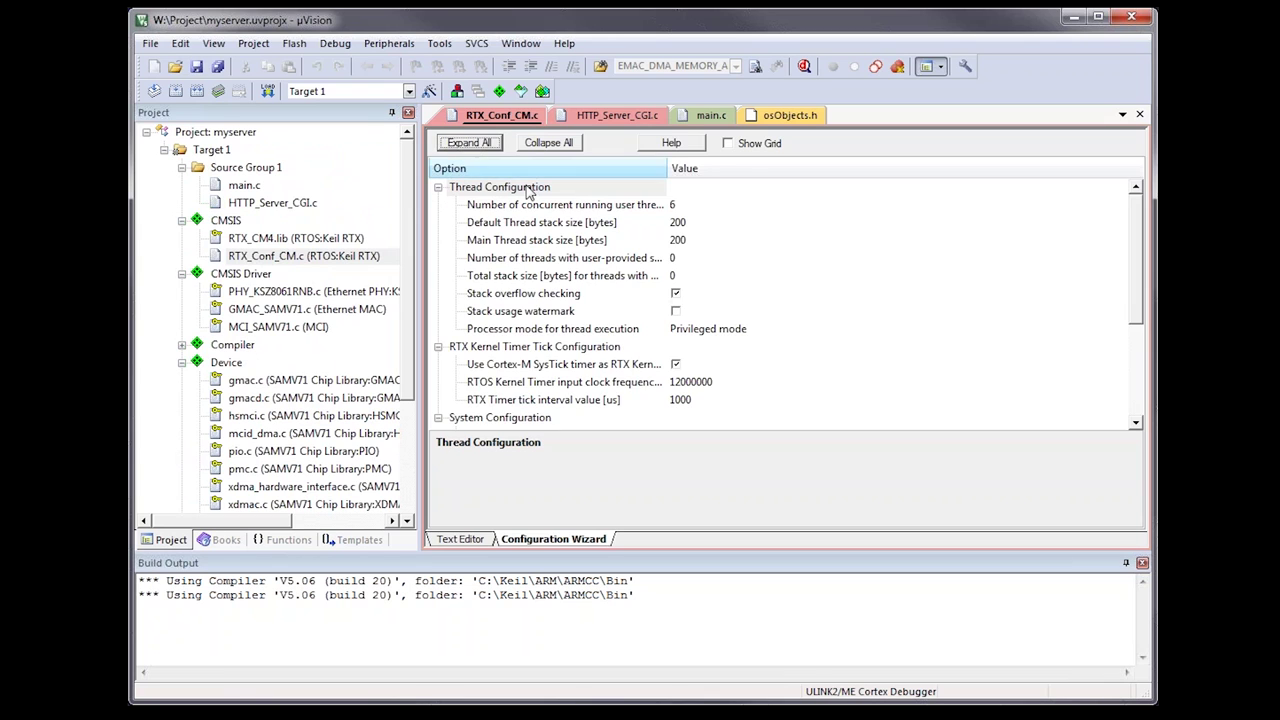
click(702, 248)
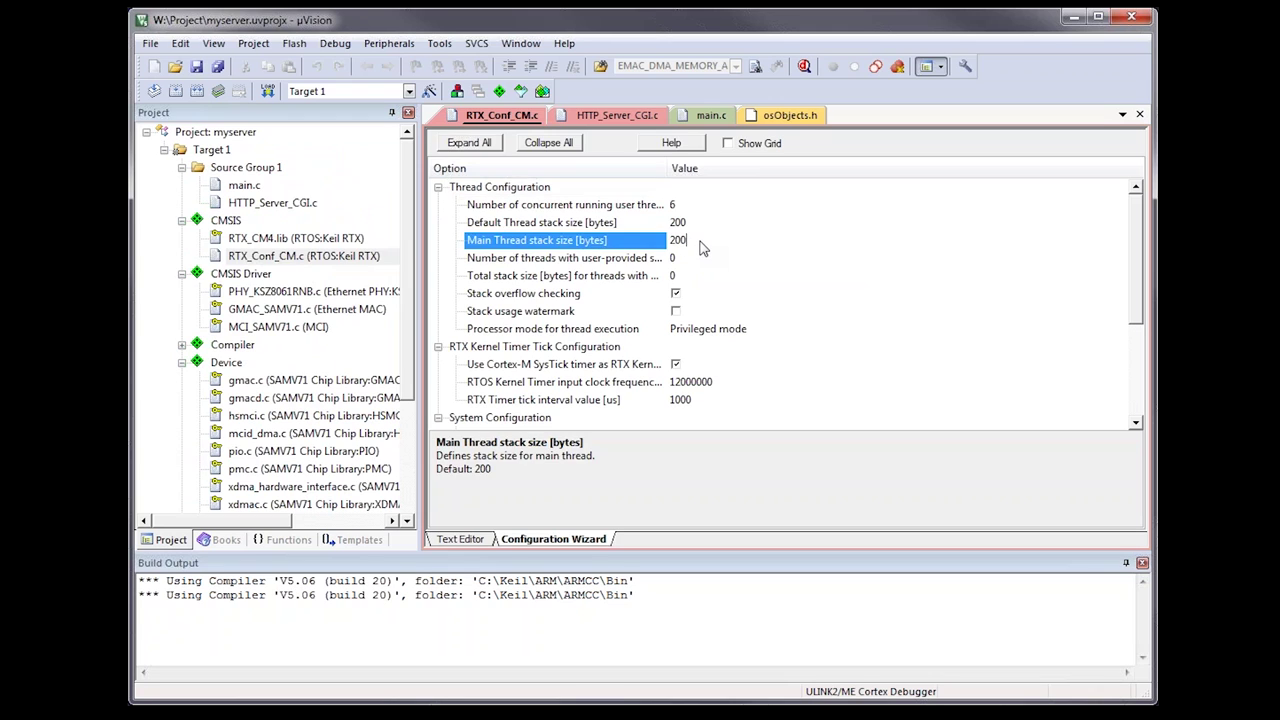
text(2048)
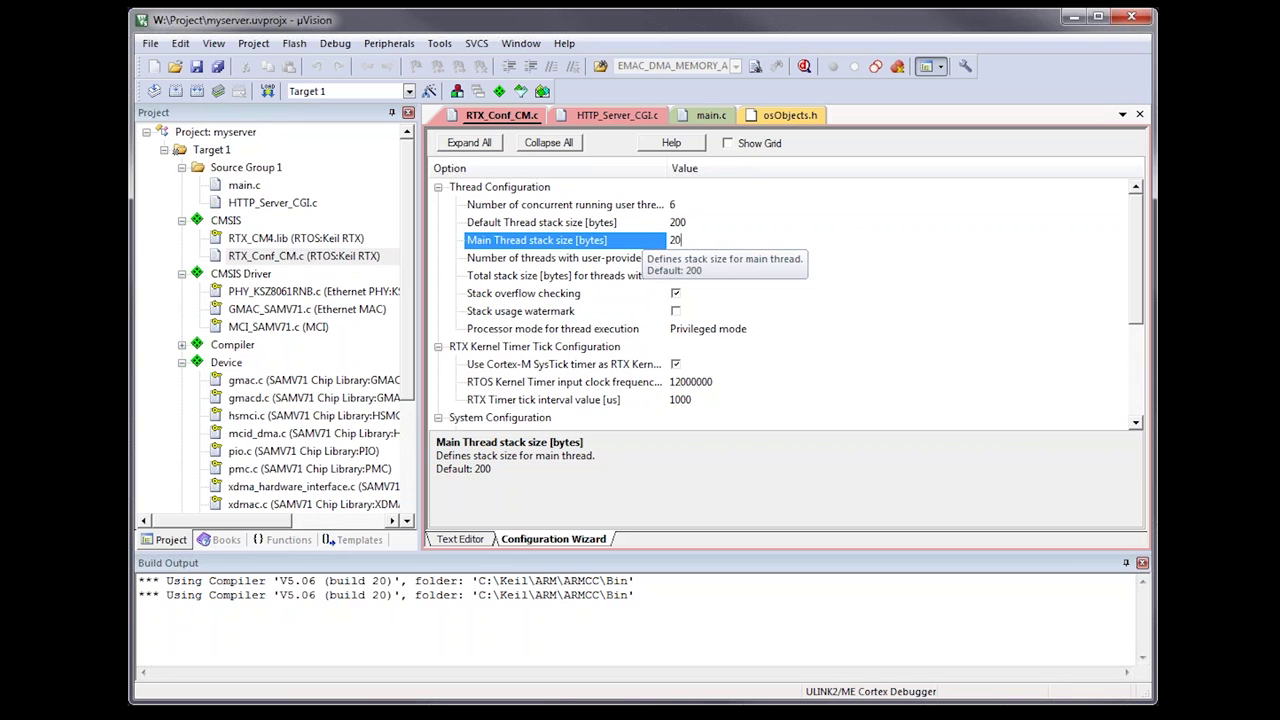
click(205, 65)
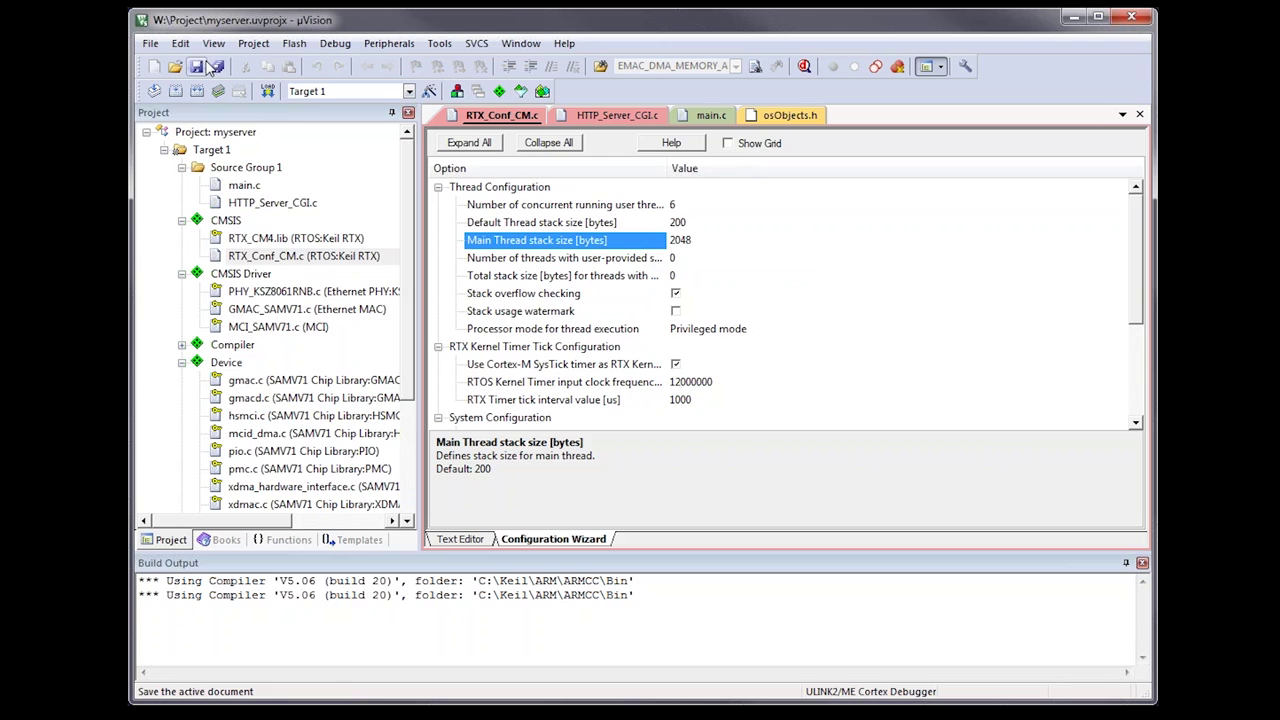
Set the RTOS Kernel Timer input clock frequency to 300000000 Hz and save RTX_Conf_CM.c.
click(720, 490)
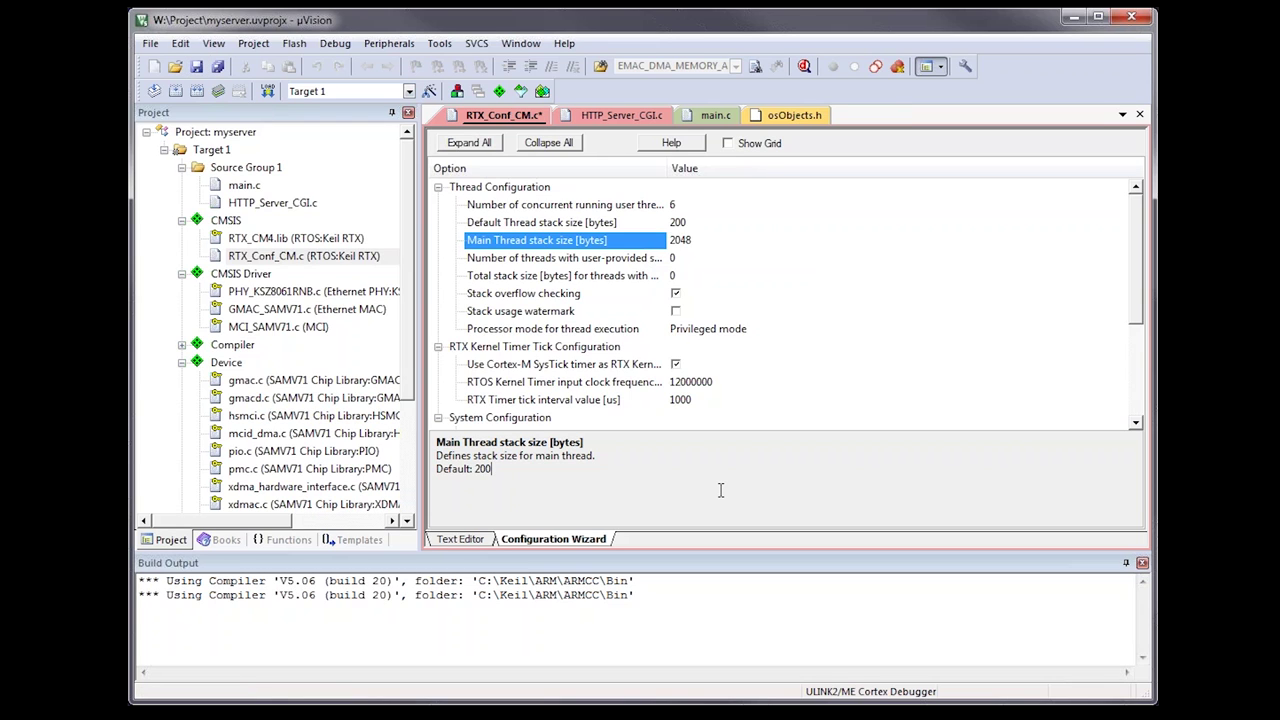
click(683, 382)
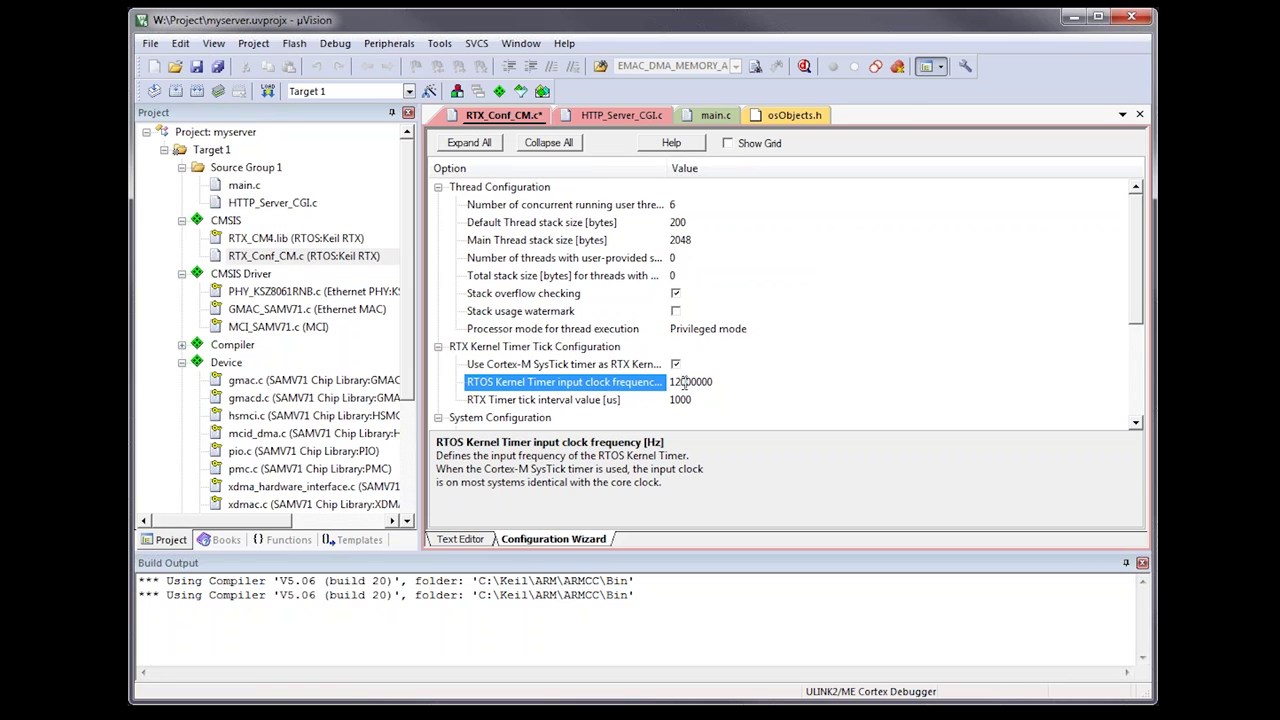
key(BackSpace)
key(Delete)
text(30)
click(196, 66)
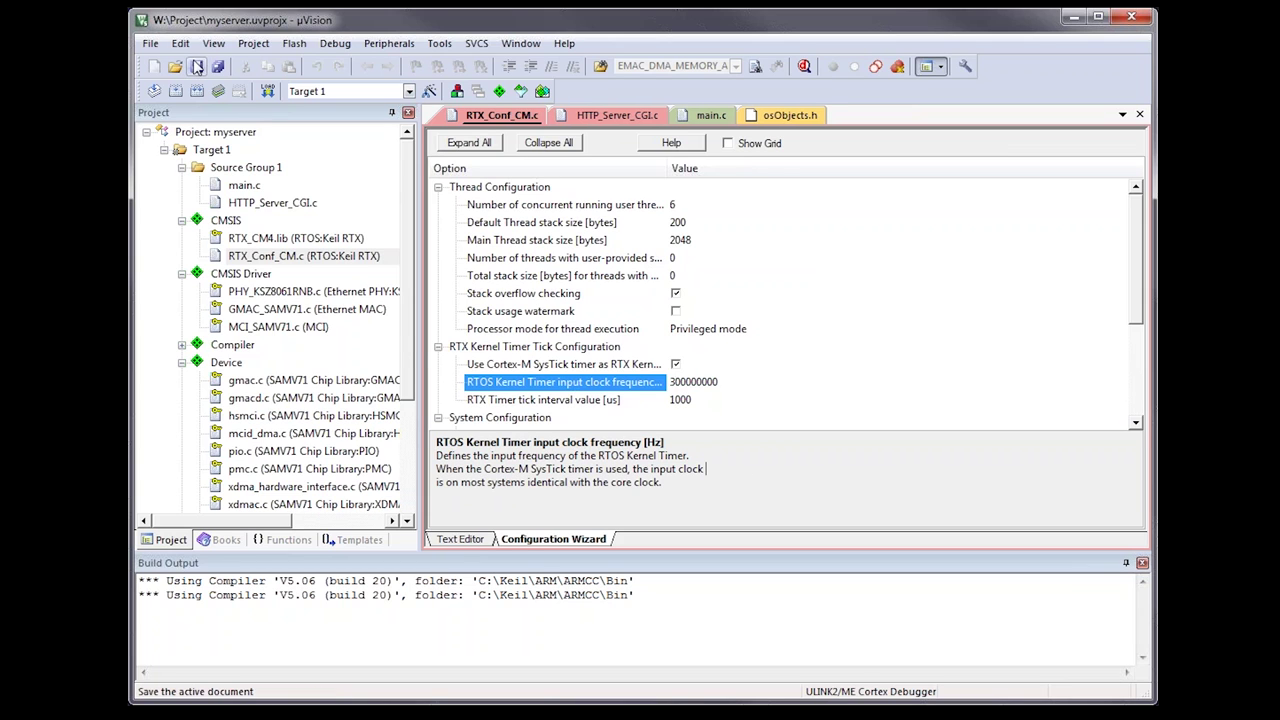
Open the Device group's startup_SAMV71.s in the Configuration Wizard and expand its stack and heap configuration.
scroll(300, 330, down, 3)
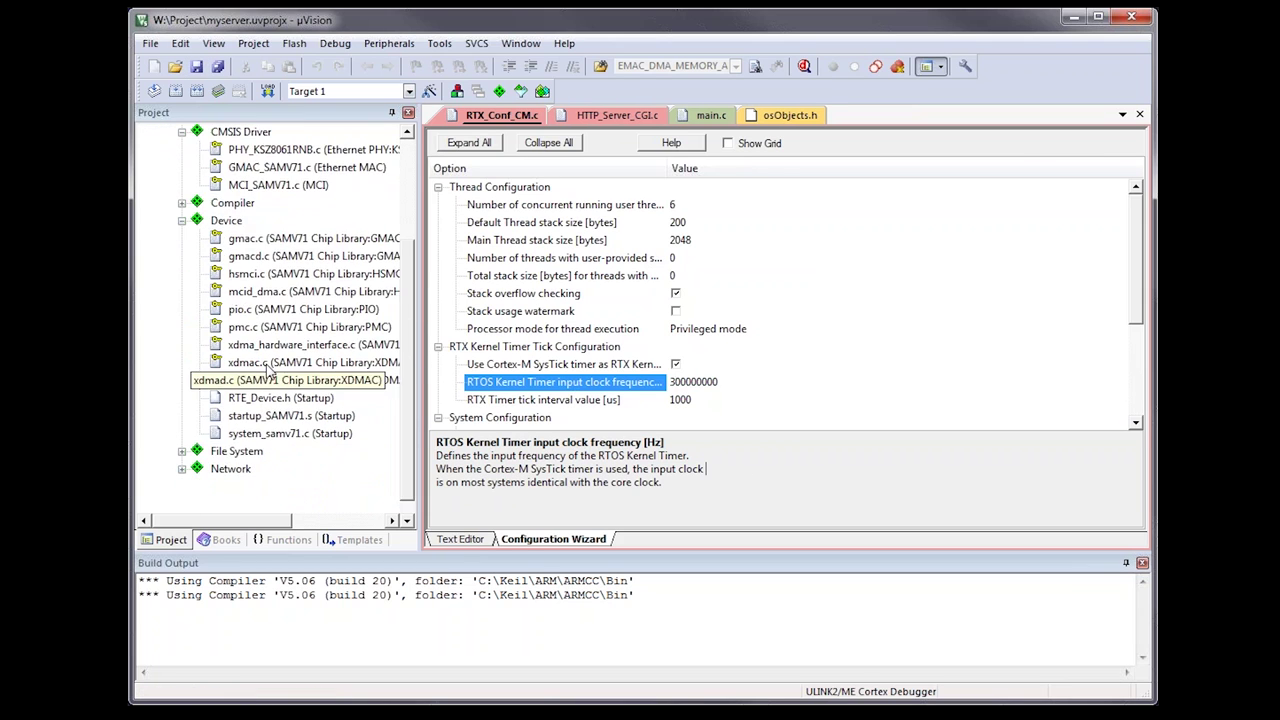
click(182, 222)
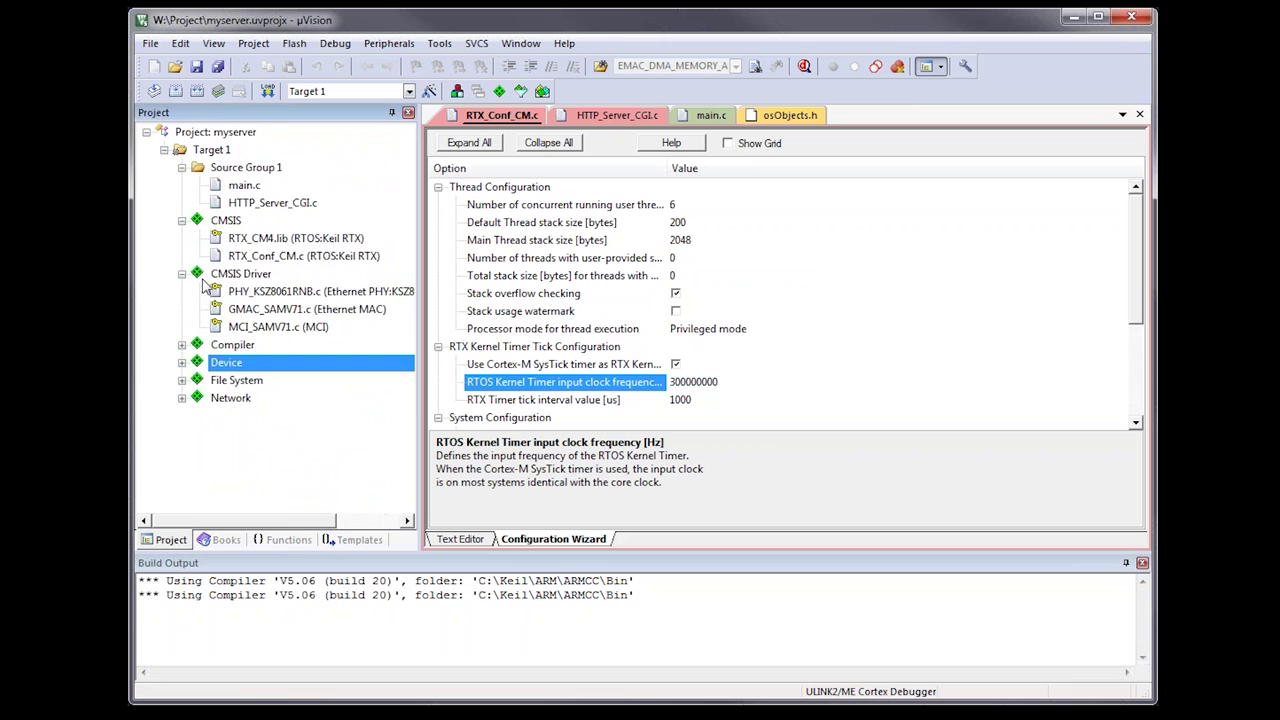
click(182, 362)
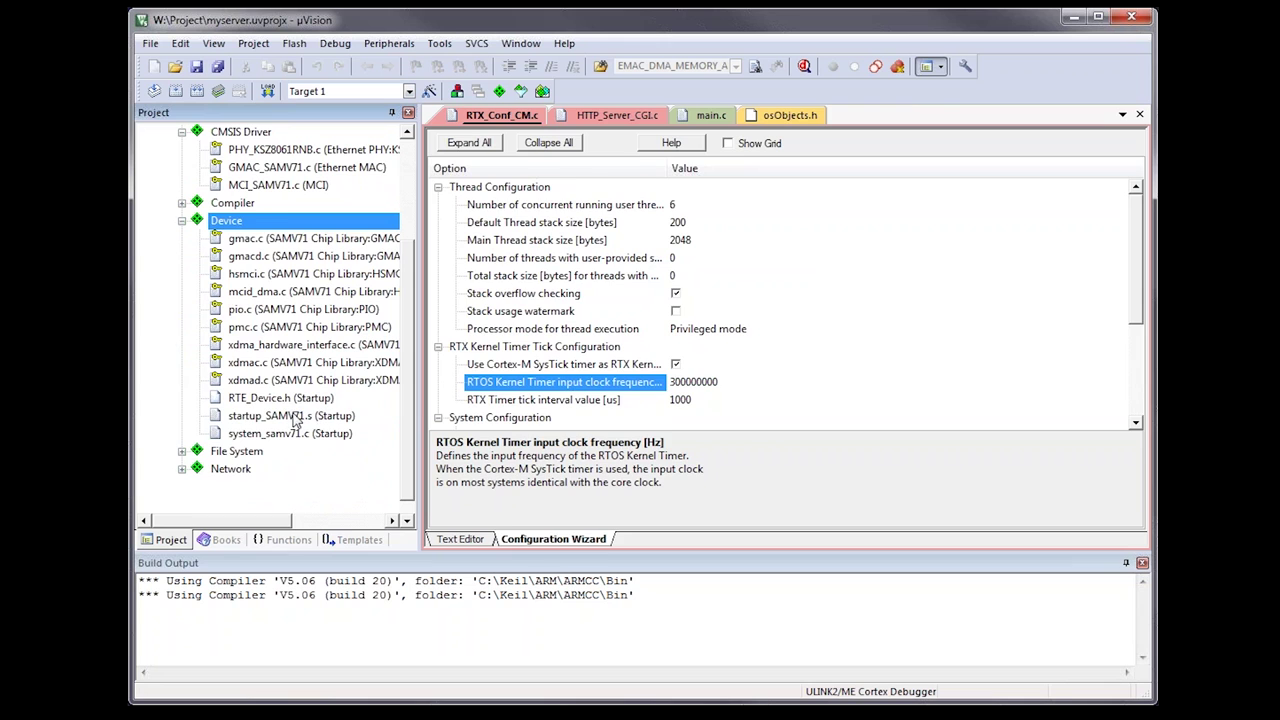
double_click(296, 415)
click(575, 540)
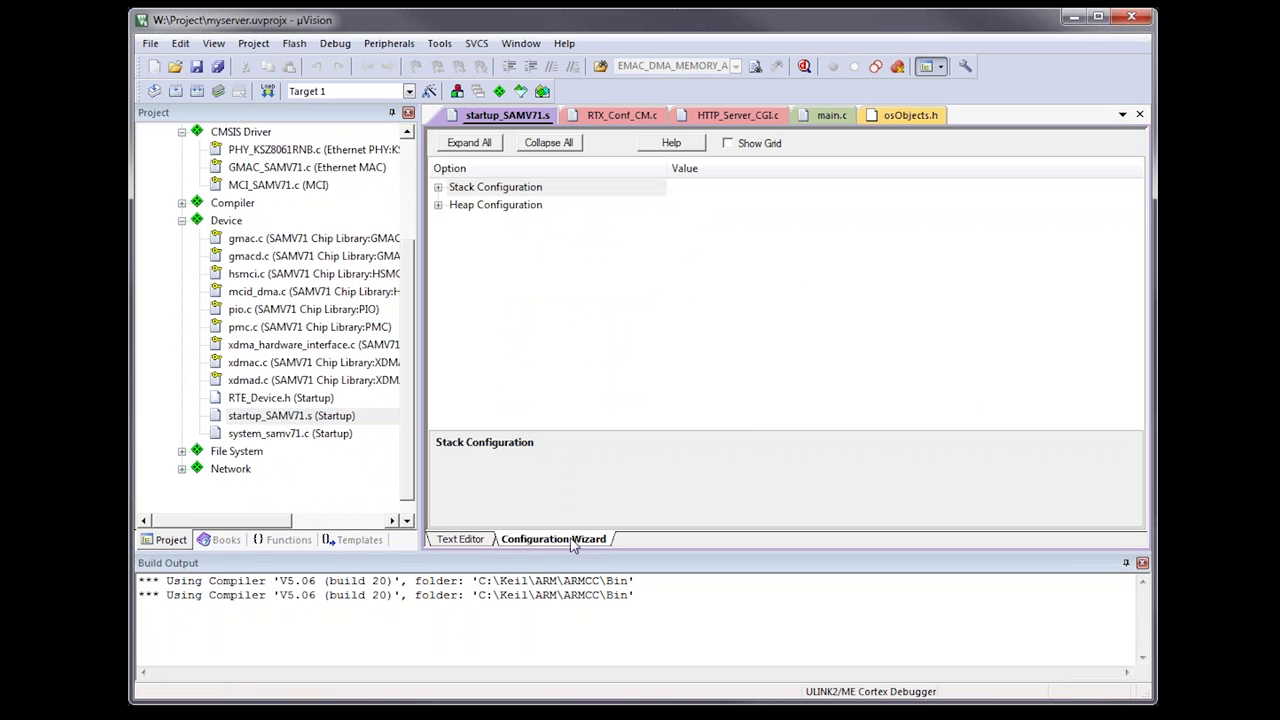
click(438, 205)
click(438, 187)
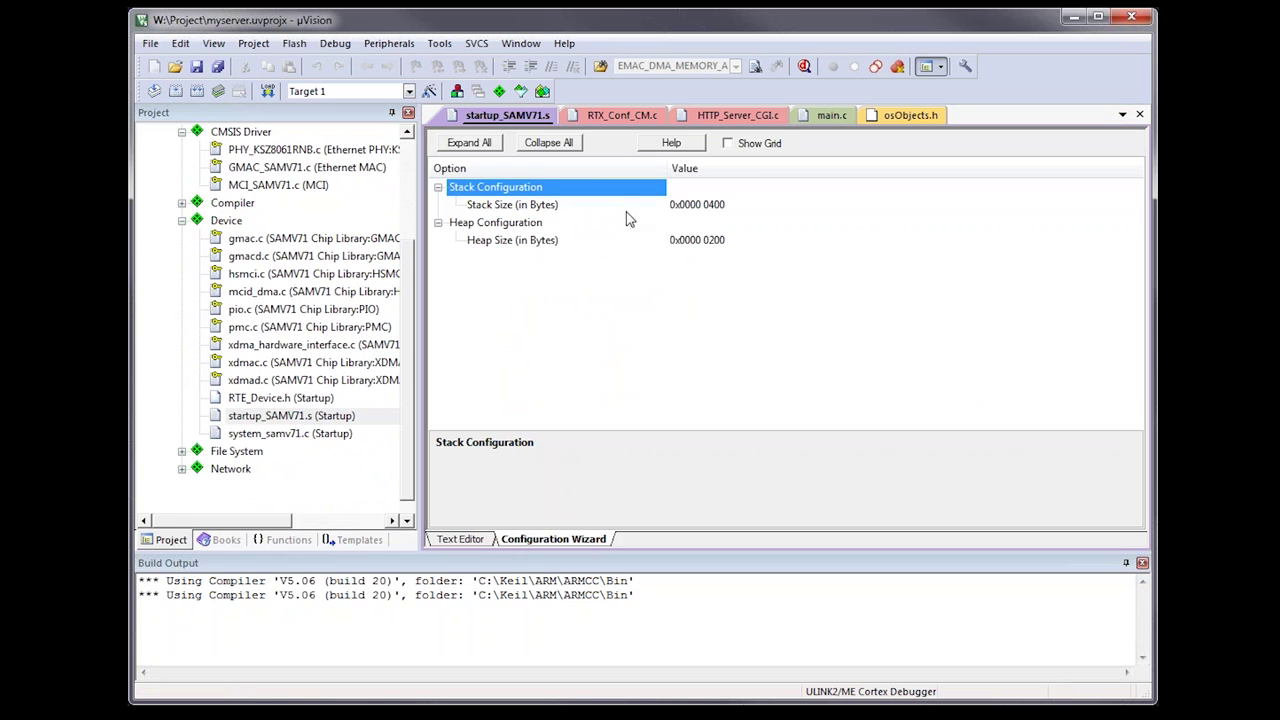
Set both the stack size and the heap size to 0x800 bytes and save startup_SAMV71.s.
click(712, 205)
text(0x800)
key(Return)
click(712, 240)
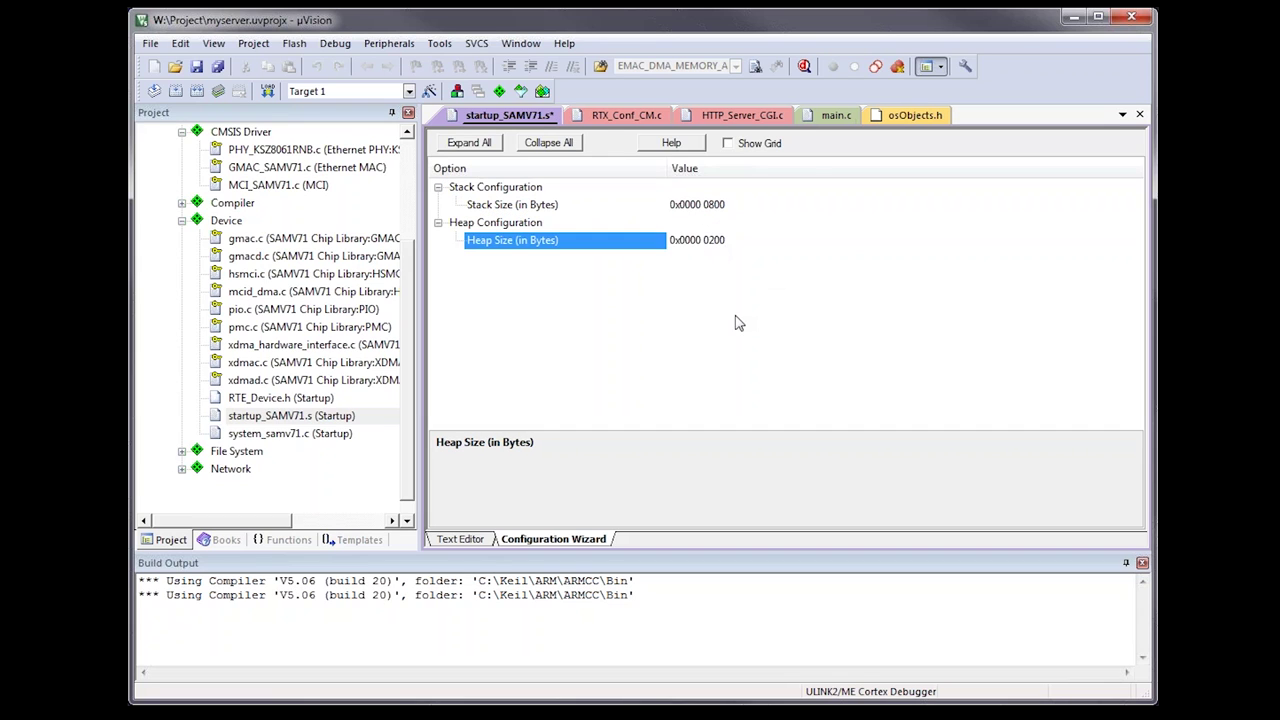
text(8)
click(465, 244)
click(196, 66)
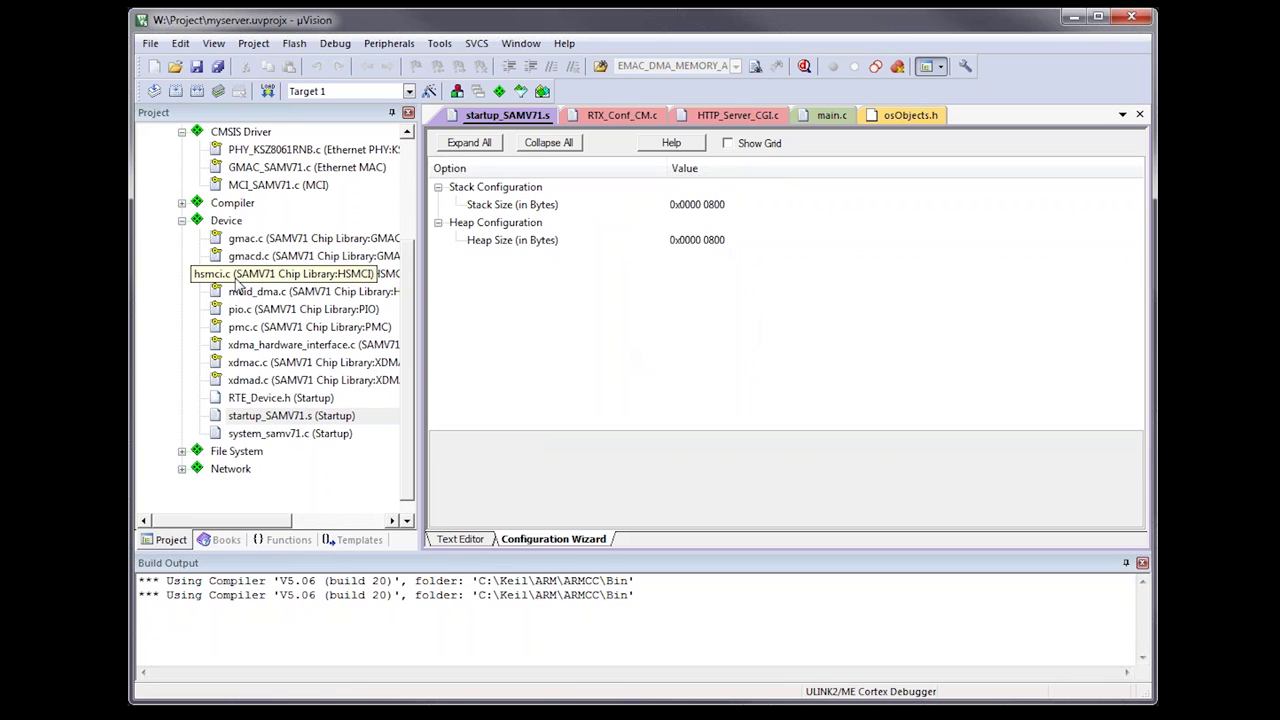
Collapse the Device, CMSIS and CMSIS Driver groups in the project tree and expand the Network group.
click(182, 221)
click(182, 221)
click(182, 239)
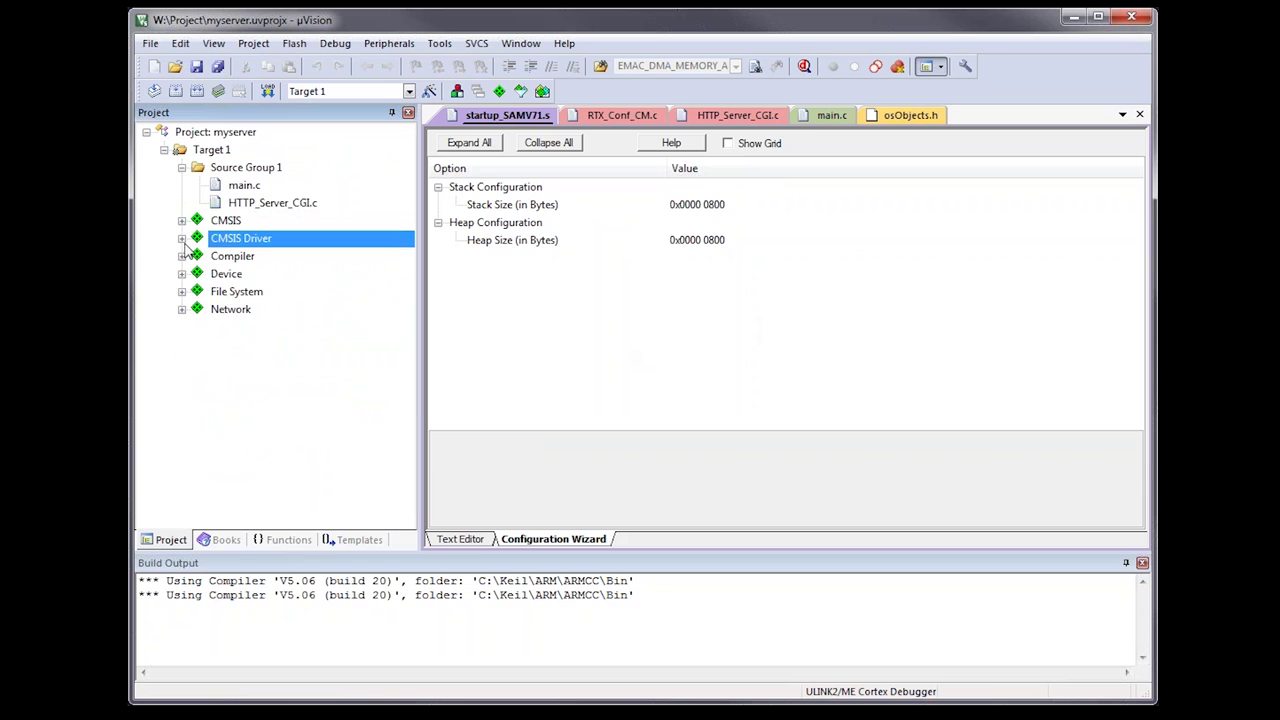
click(182, 310)
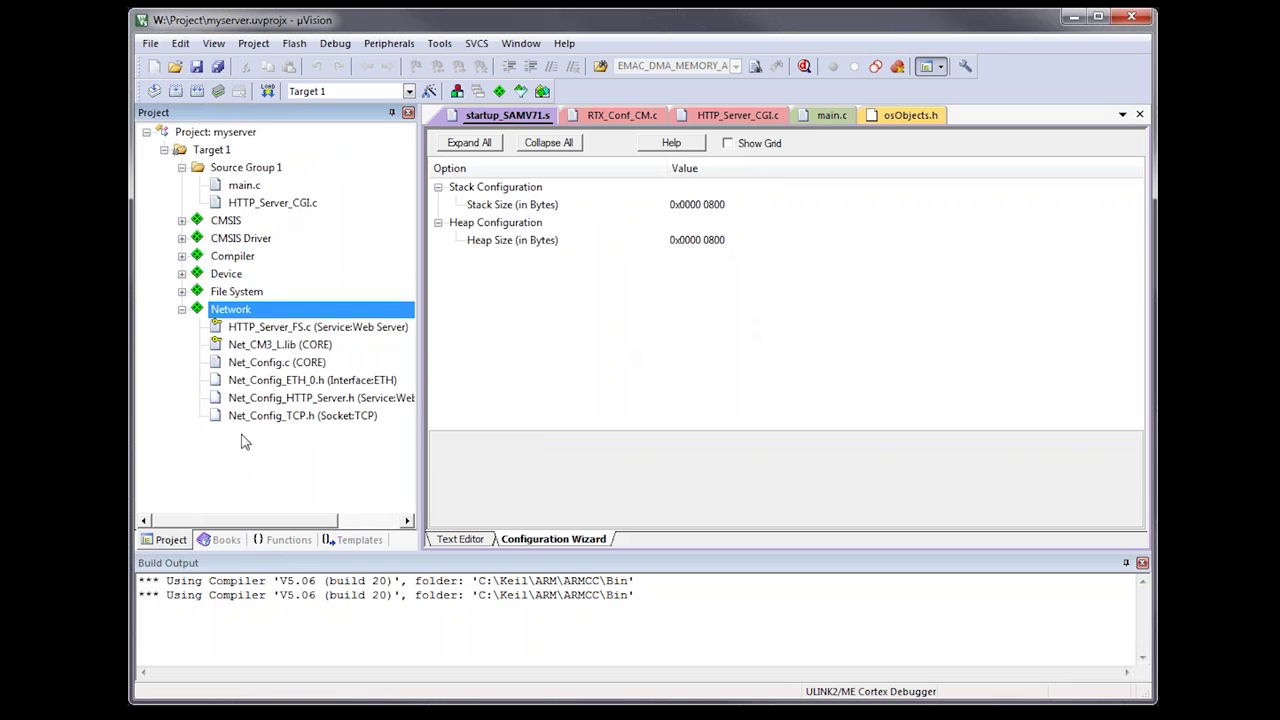
Open the Network group's Net_Config.c, set NET_HOST_NAME to "SAMV70-X" and save the file.
double_click(276, 363)
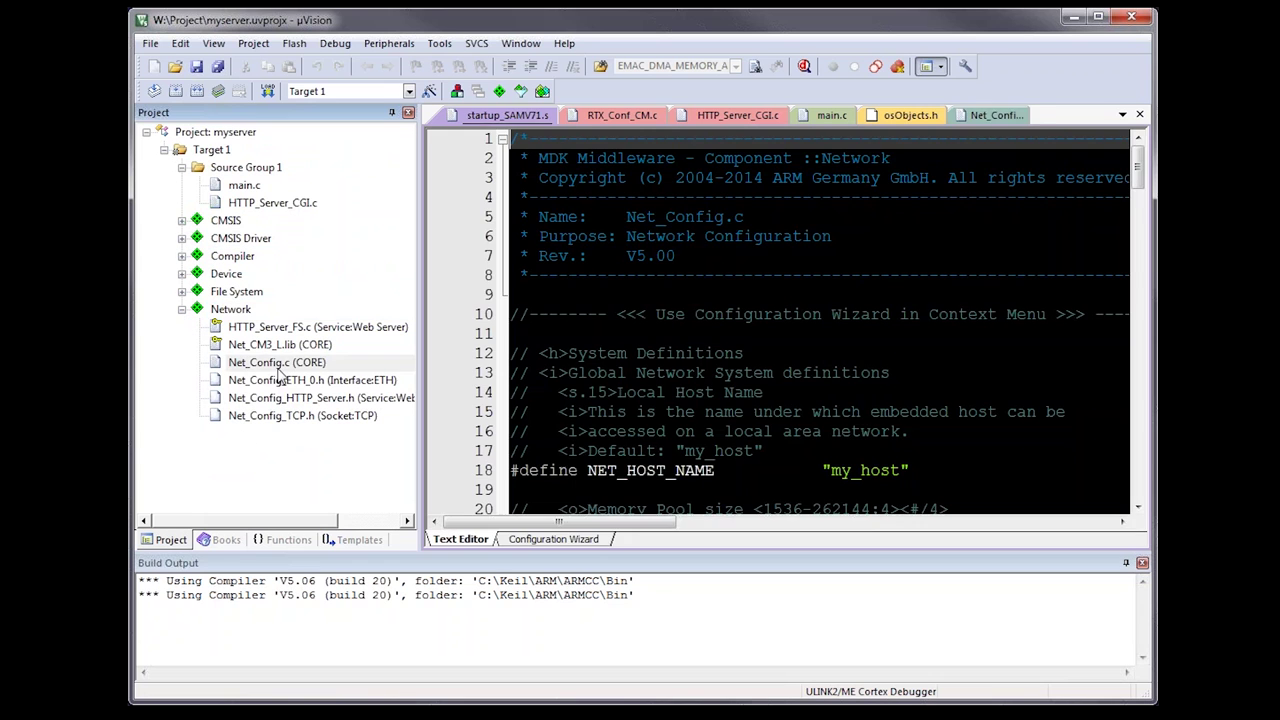
scroll(769, 474, down, 3)
scroll(769, 474, down, 3)
click(866, 240)
double_click(865, 240)
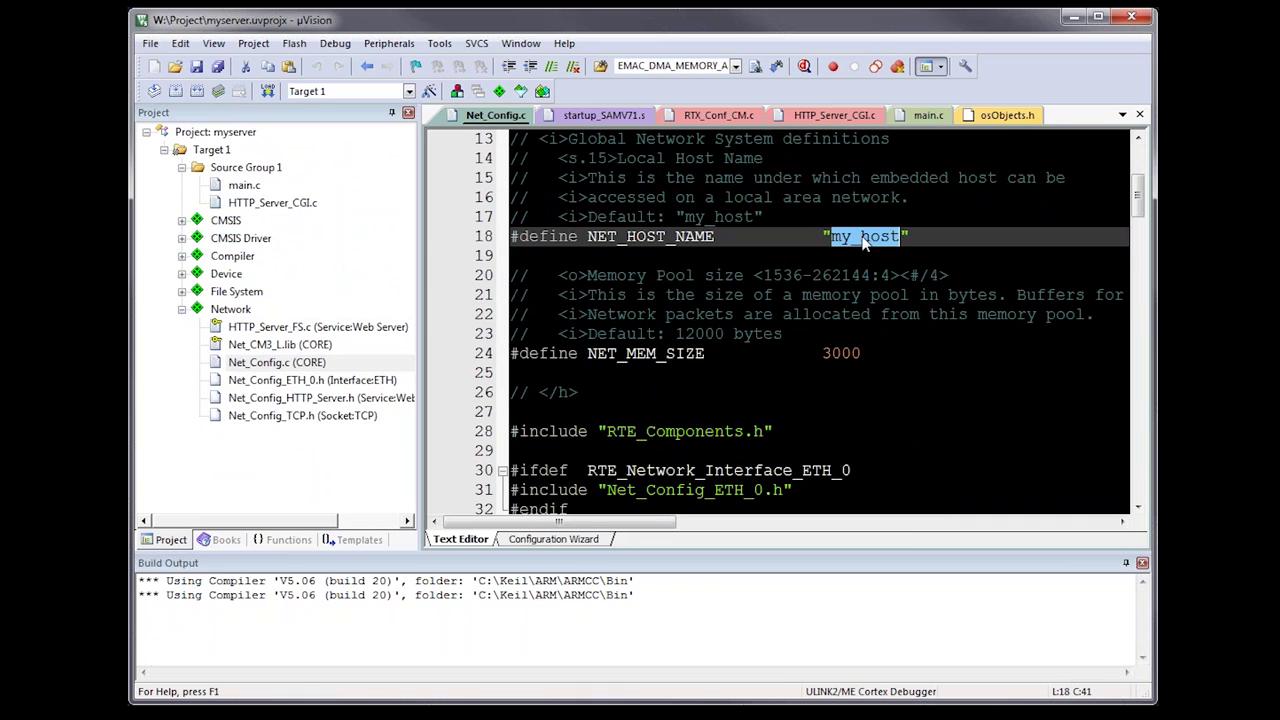
text(SAM)
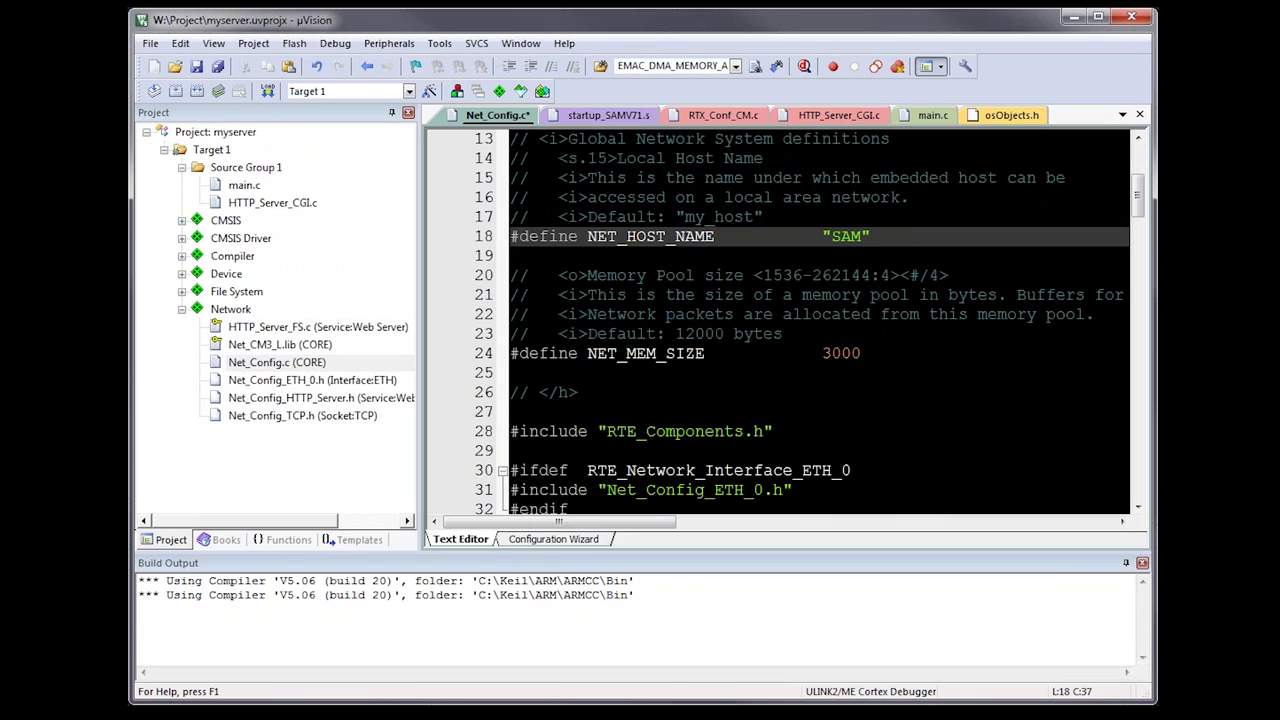
text(V70-X)
click(198, 67)
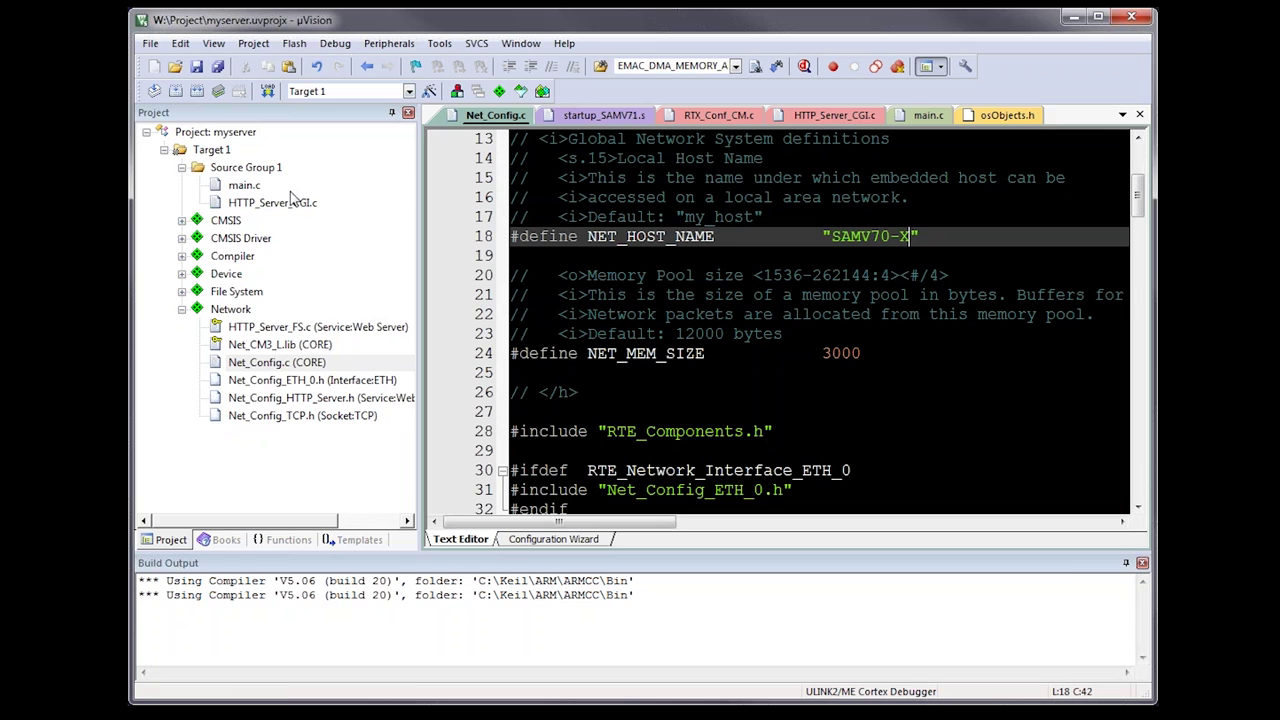
Open main.c and insert the include for the device header samv71.h directly below the osObjects.h include.
double_click(258, 186)
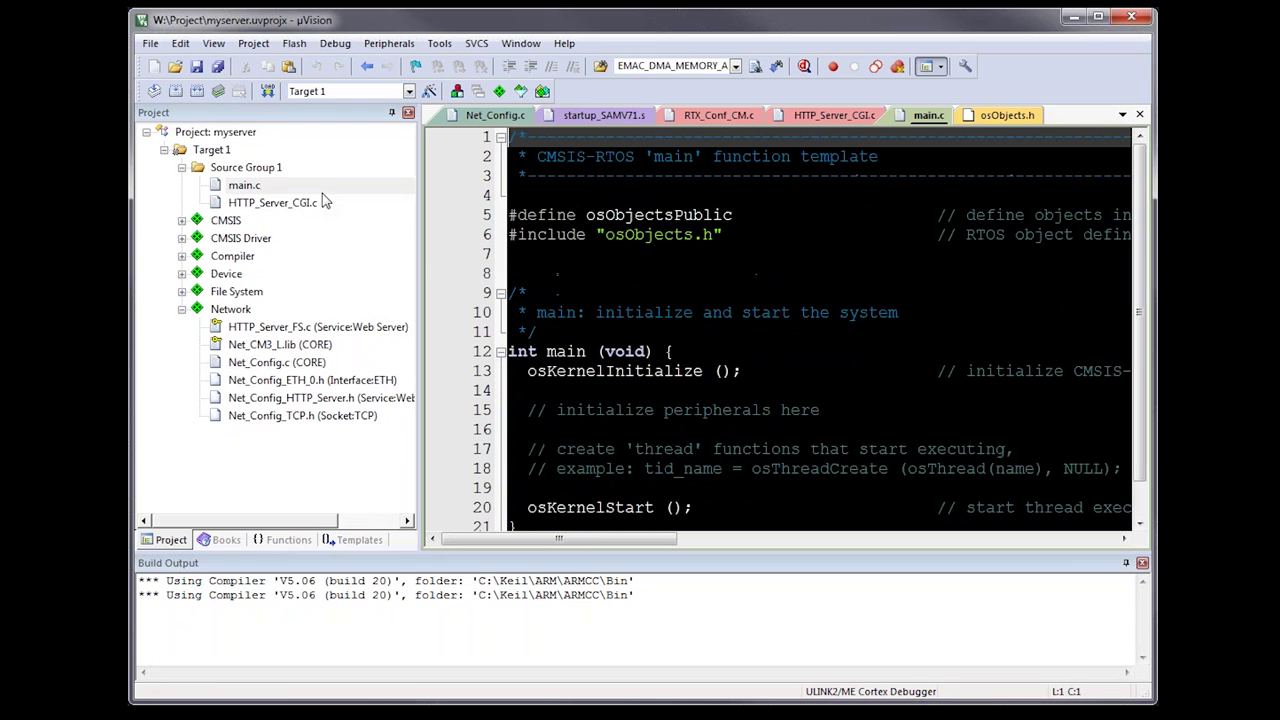
click(757, 268)
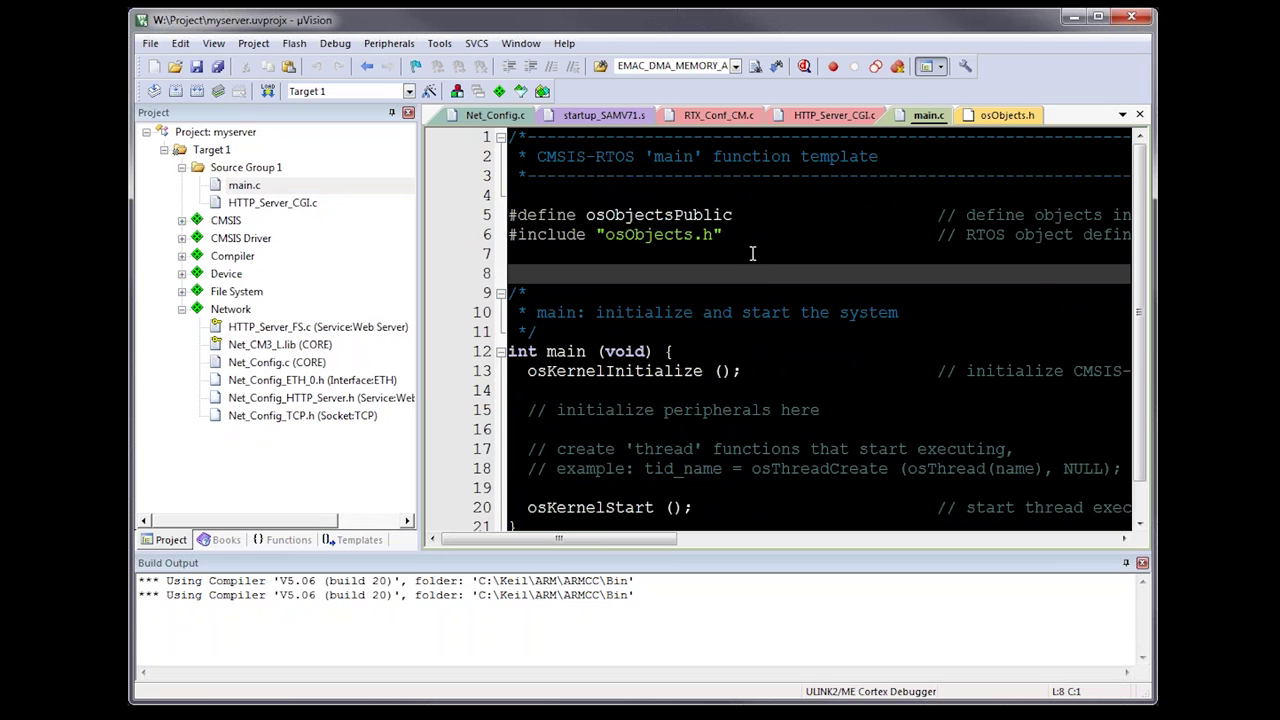
click(745, 255)
right_click(724, 256)
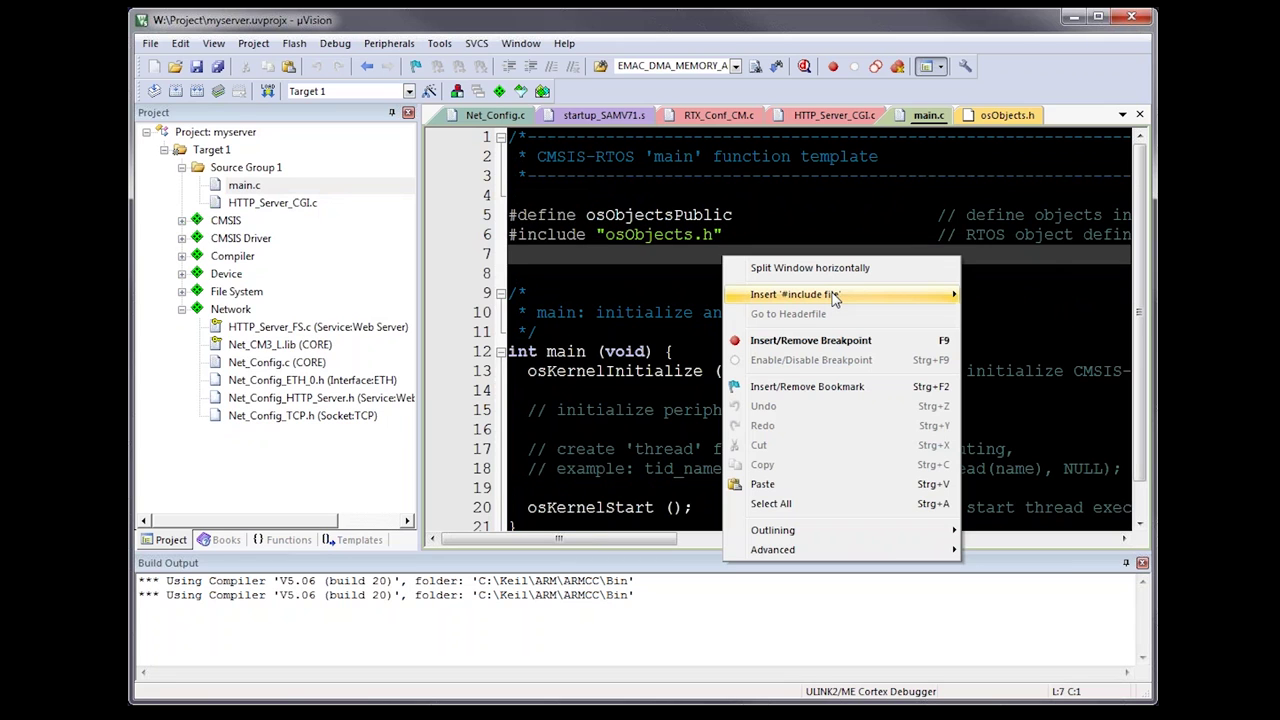
mouse_move(835, 296)
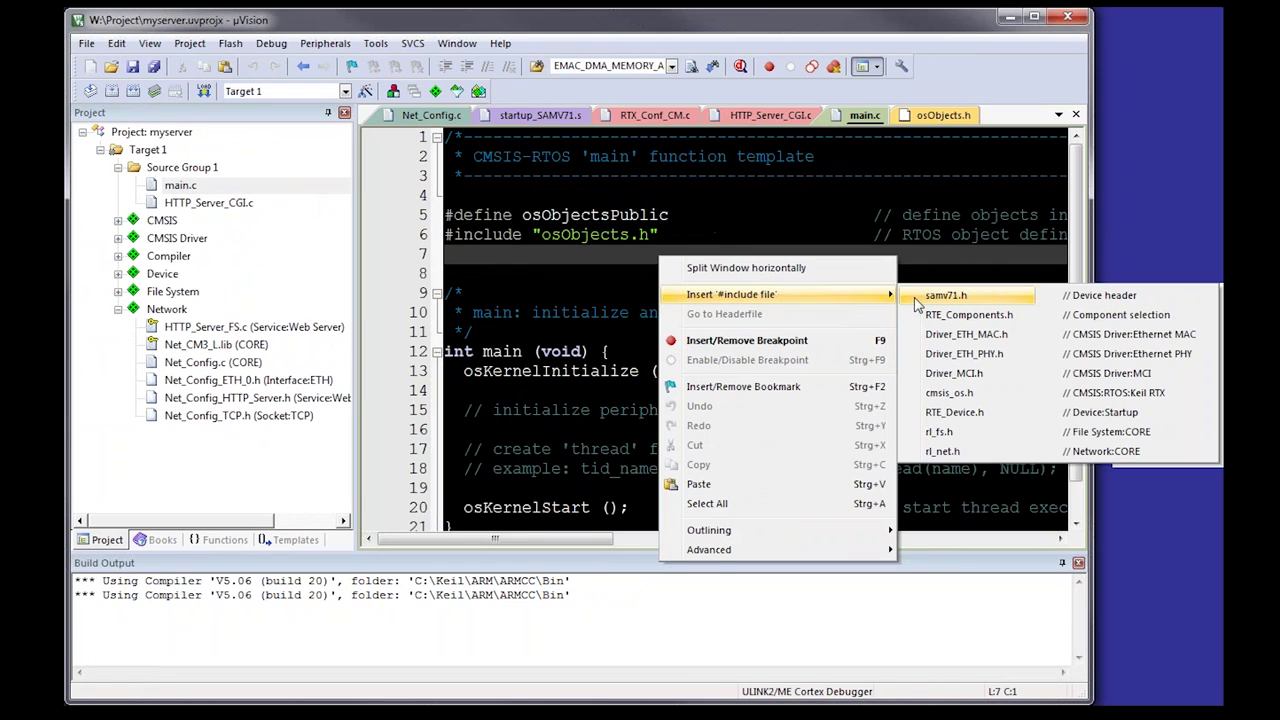
click(946, 295)
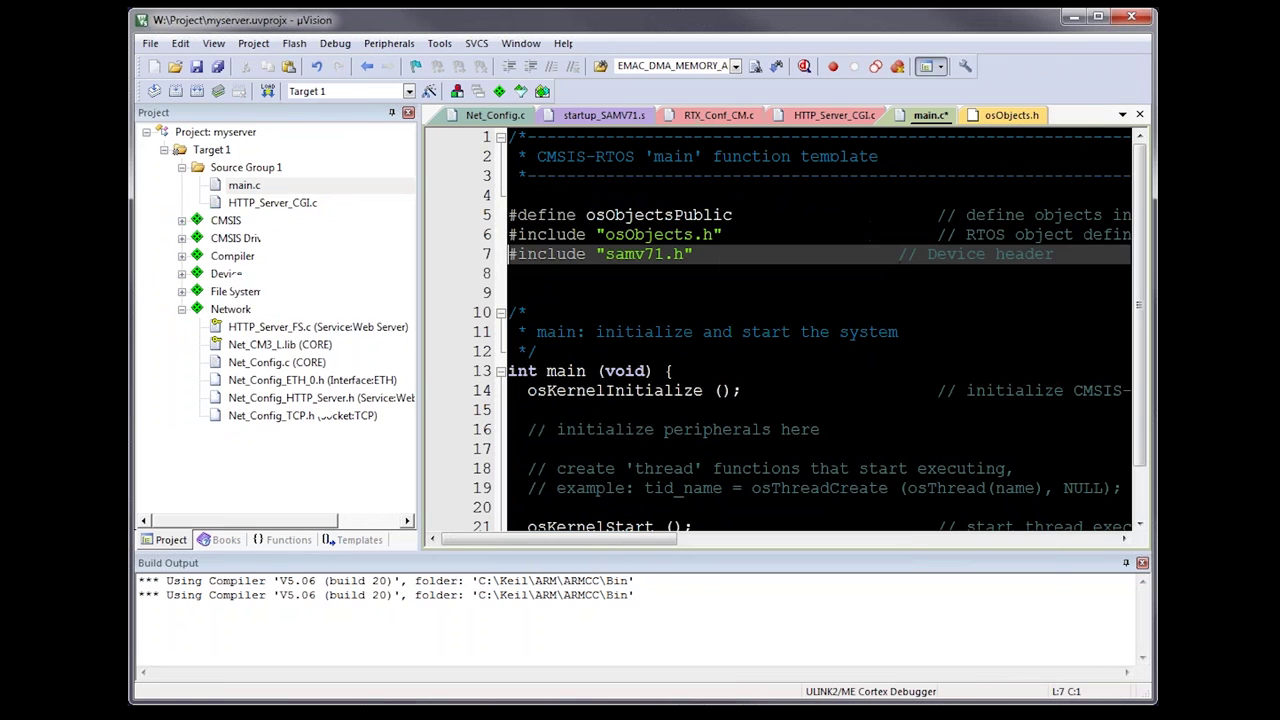
Insert the rl_net.h and rl_fs.h includes on separate lines below the samv71.h include in main.c.
click(595, 278)
right_click(595, 278)
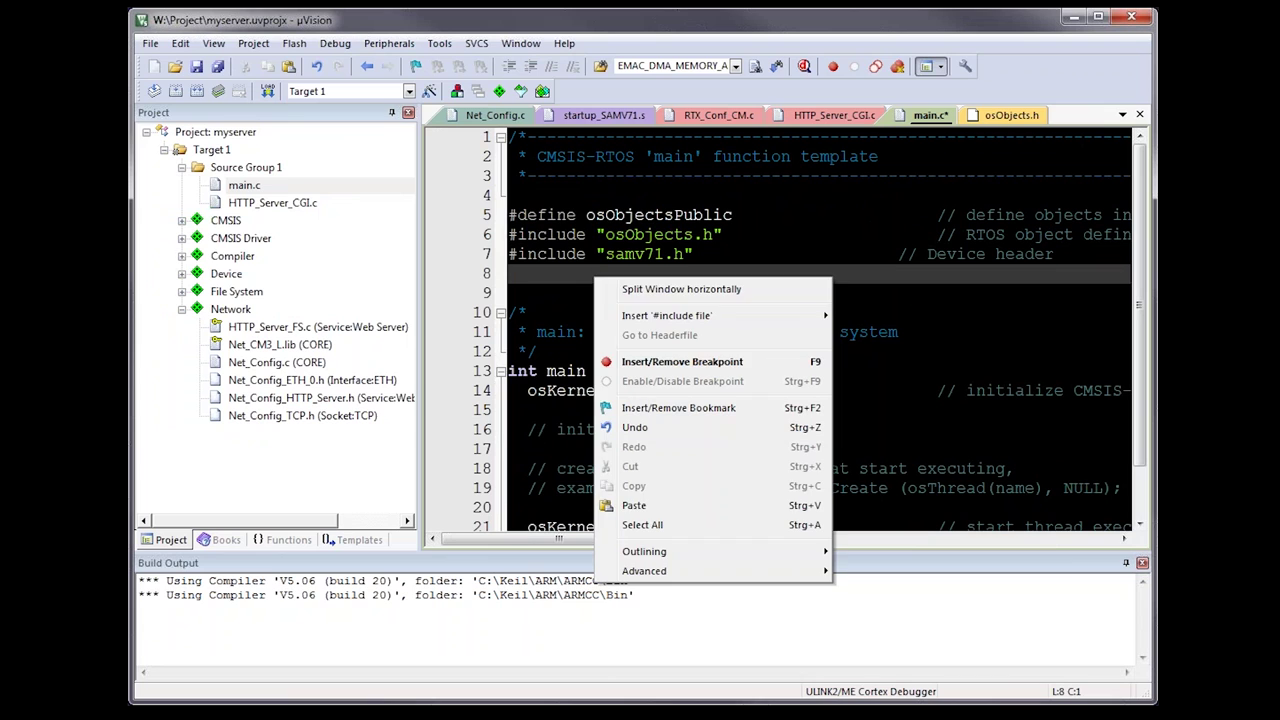
mouse_move(657, 320)
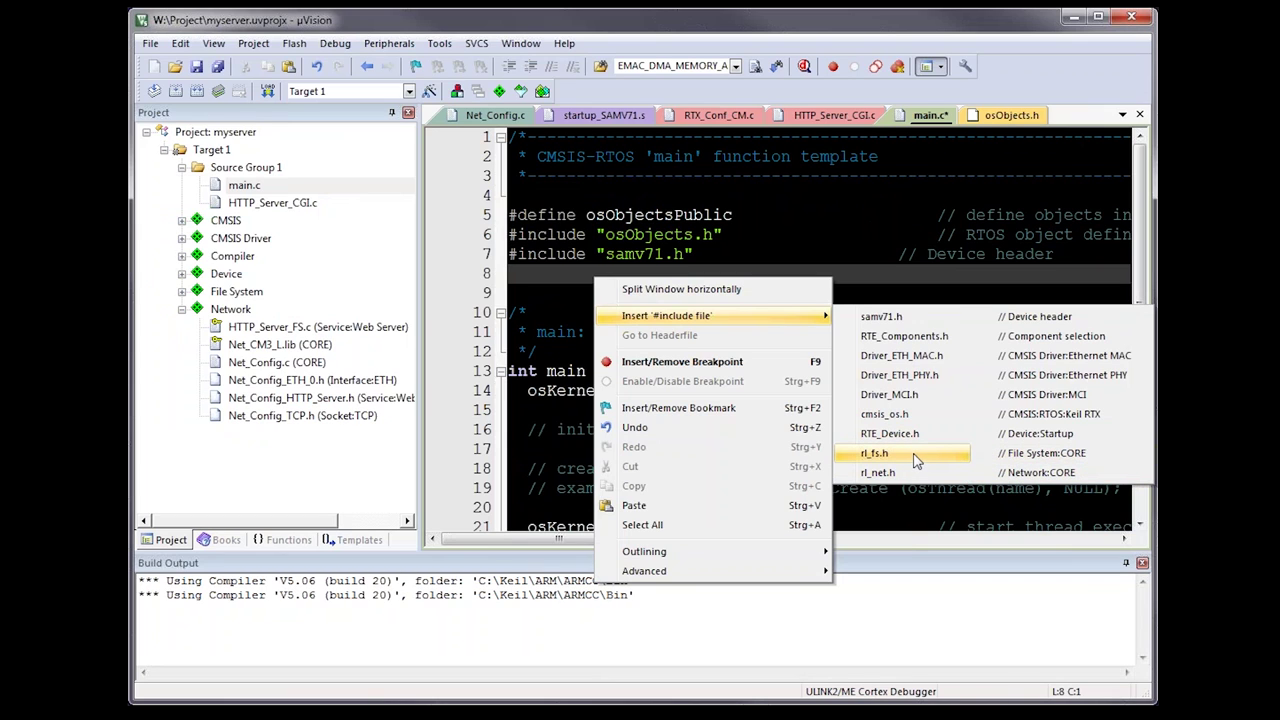
click(878, 472)
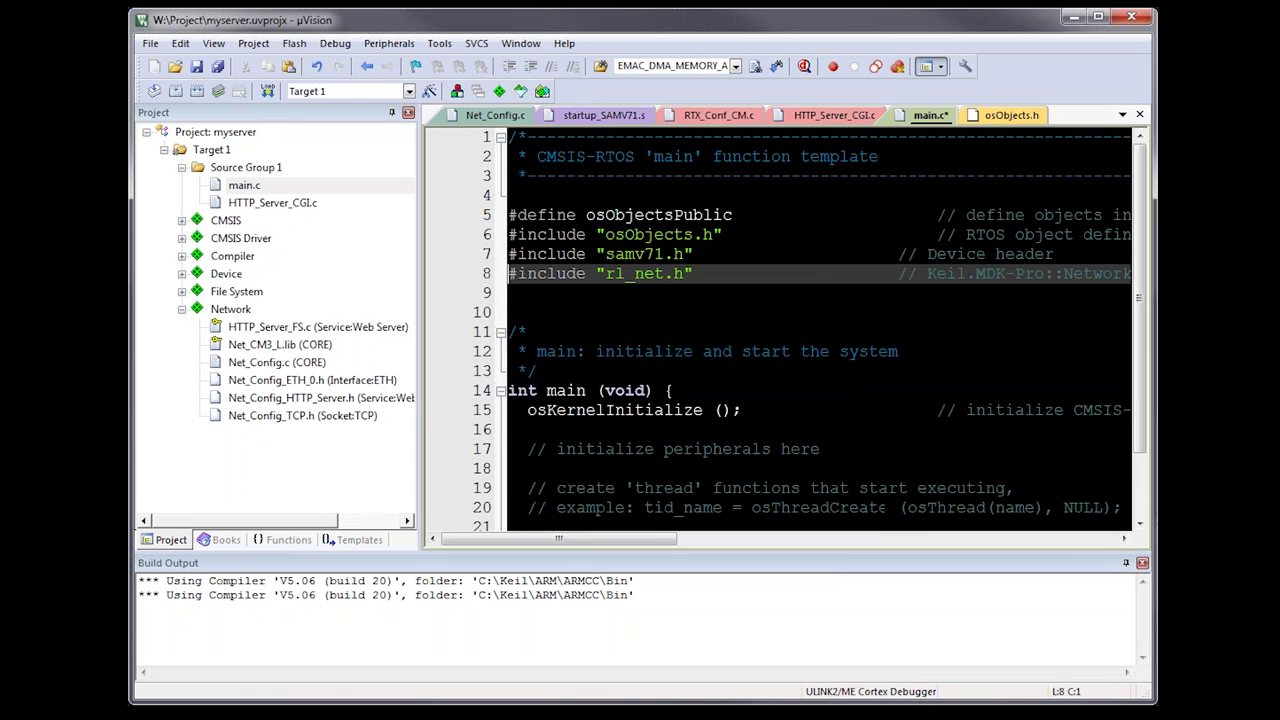
right_click(543, 291)
mouse_move(694, 337)
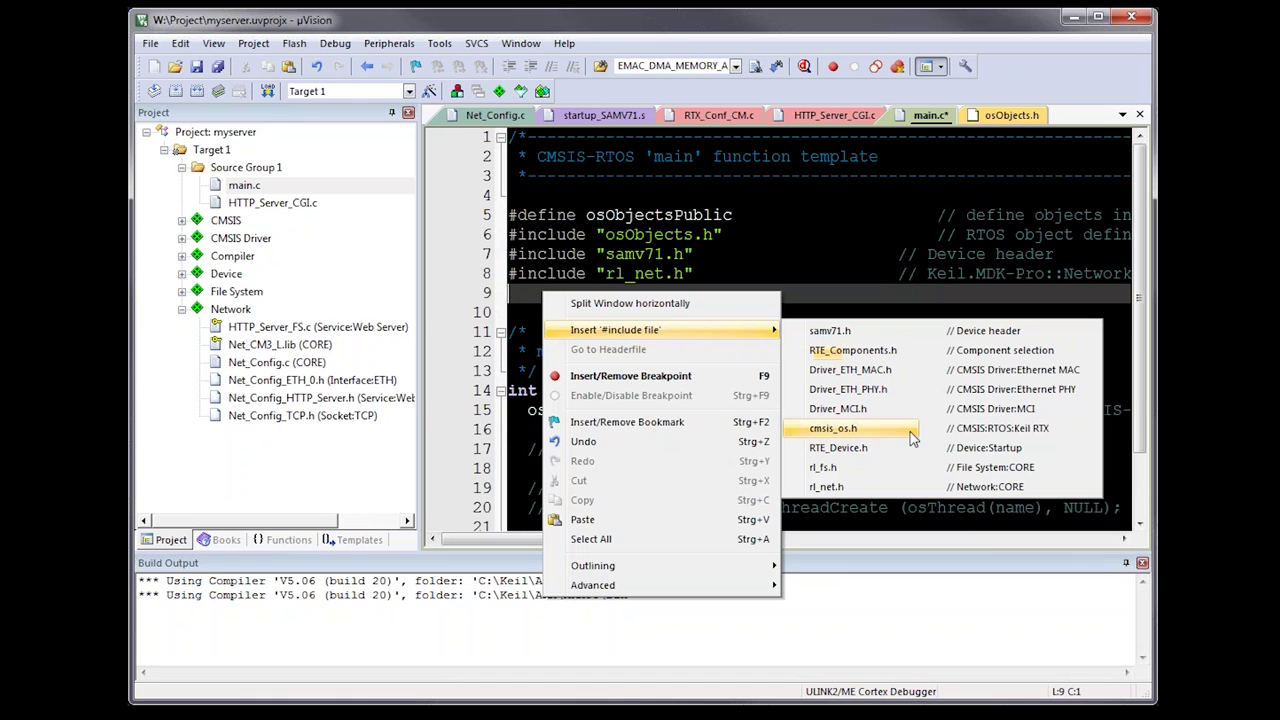
click(876, 475)
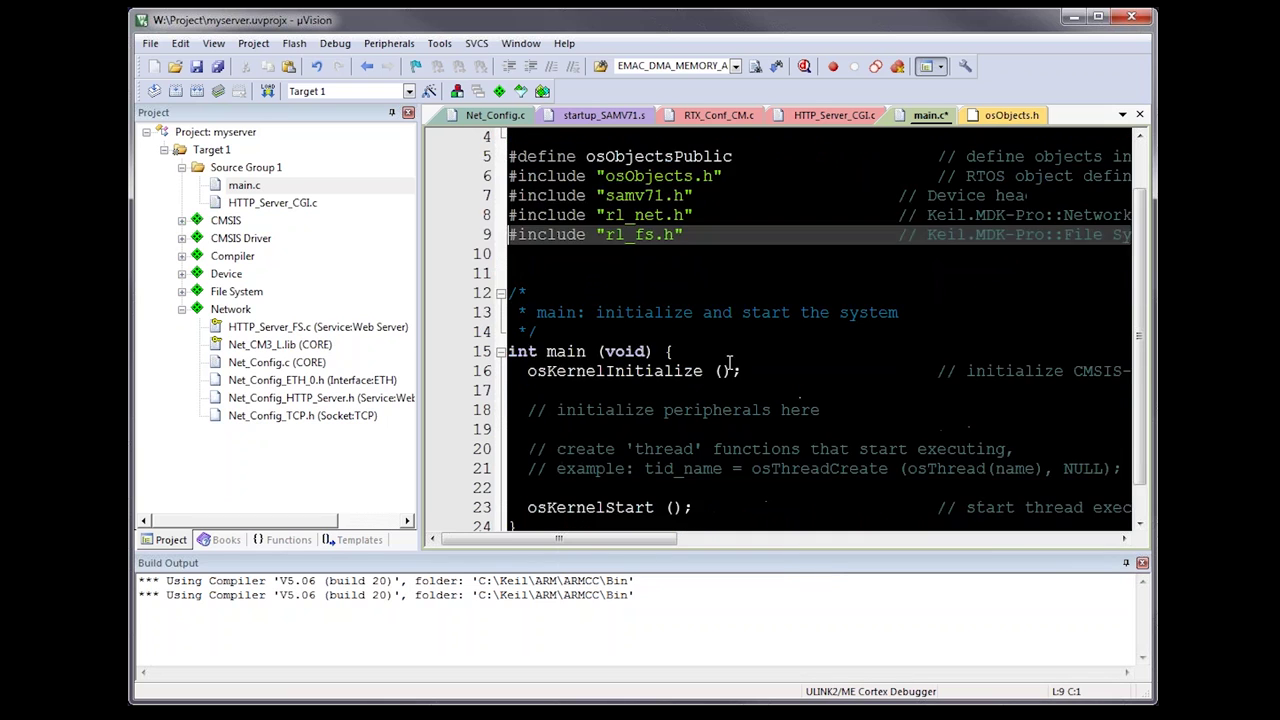
Place the text cursor on the empty line below the osKernelInitialize call in the main function.
scroll(740, 365, down, 2)
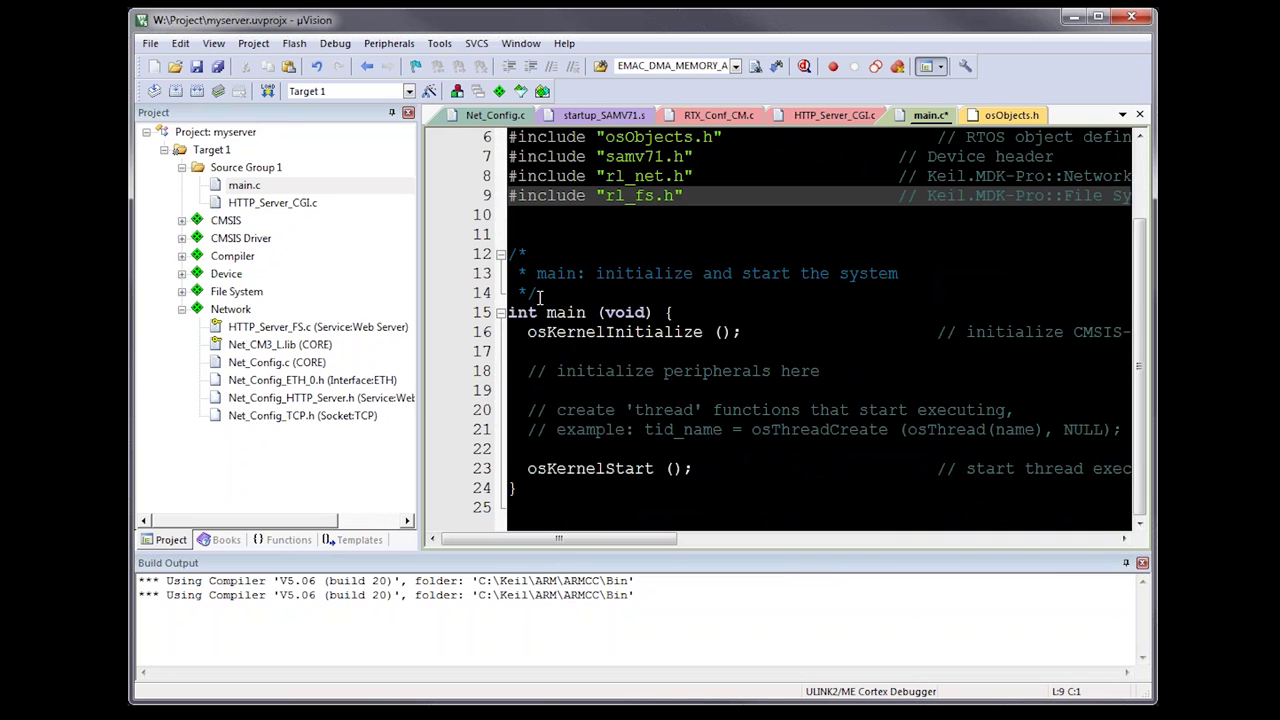
click(562, 351)
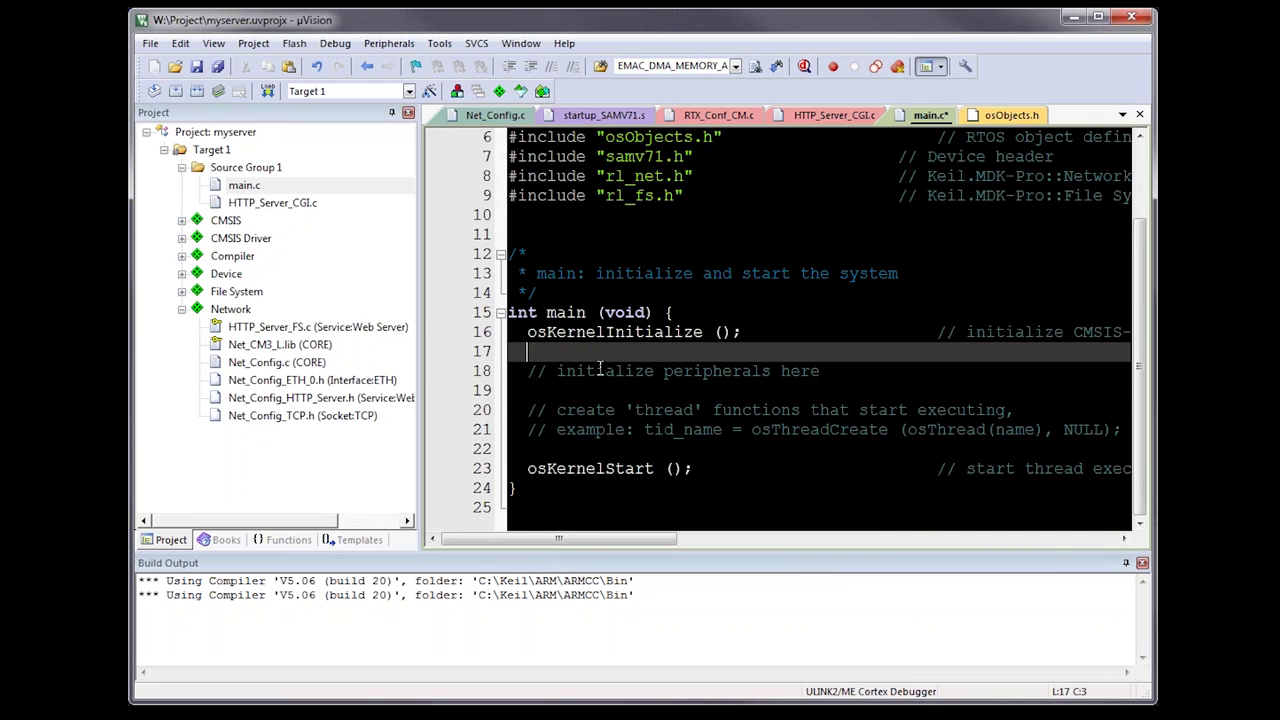